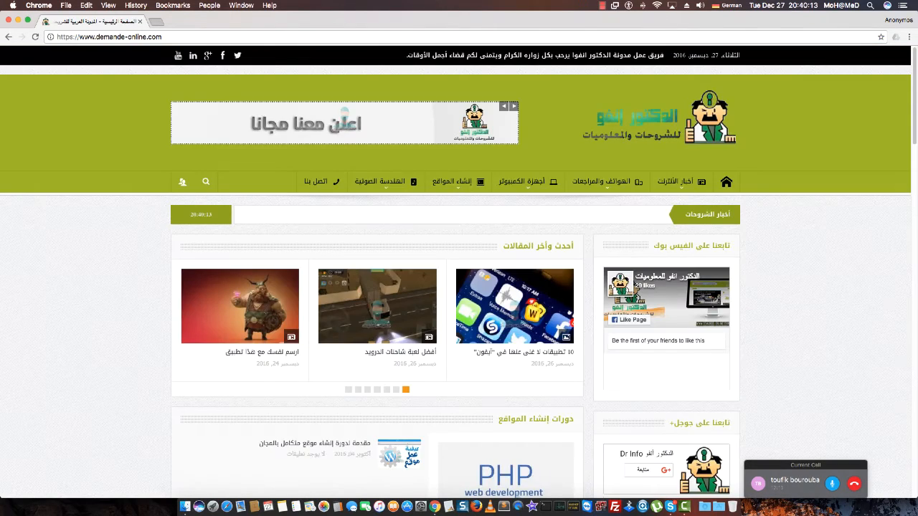
Step: Copy the site's domain from the Skype chat and load dz-electronics.com:2082 in a new Chrome tab
key(super+t)
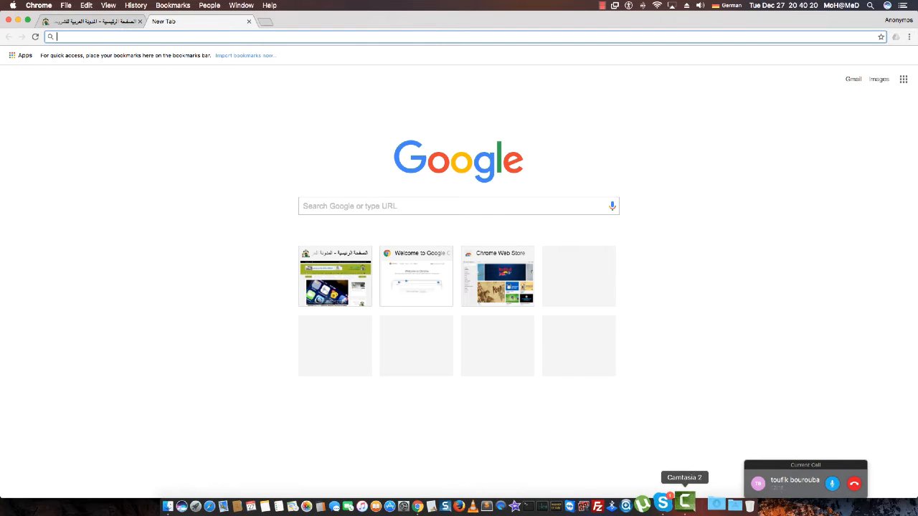
click(670, 507)
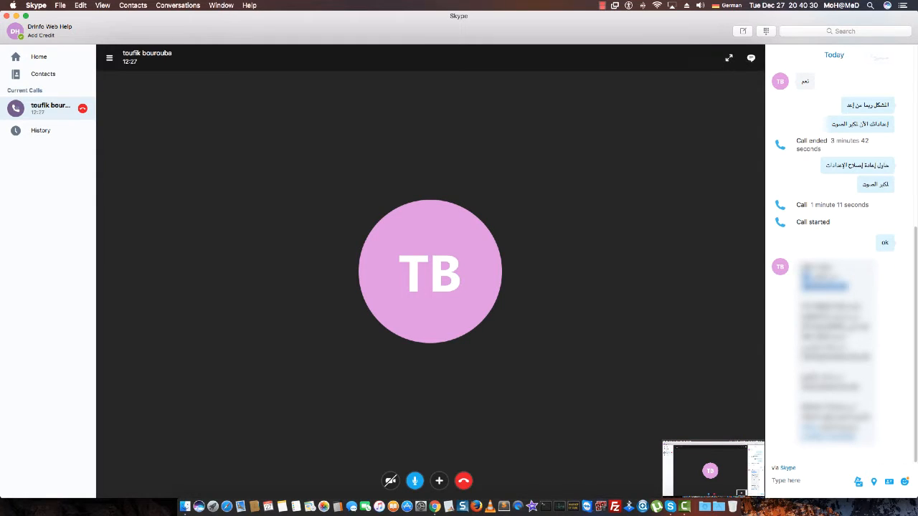
right_click(434, 503)
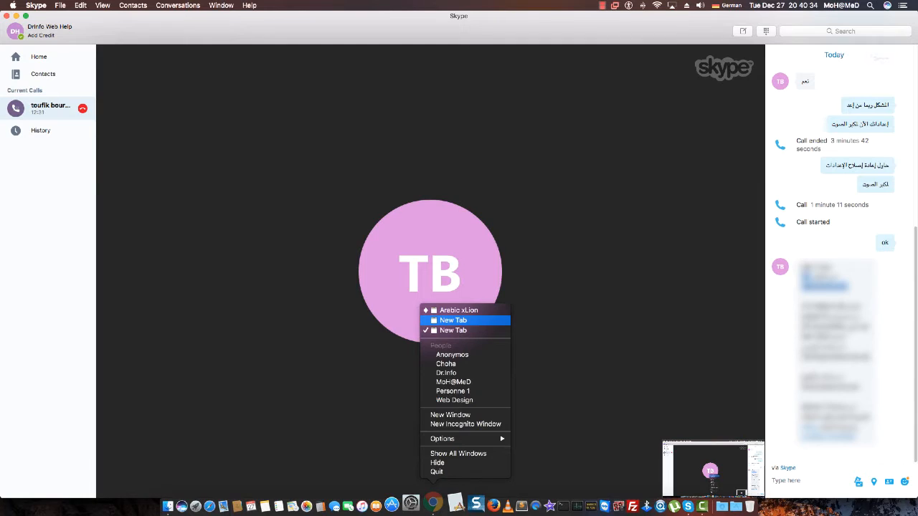
click(452, 320)
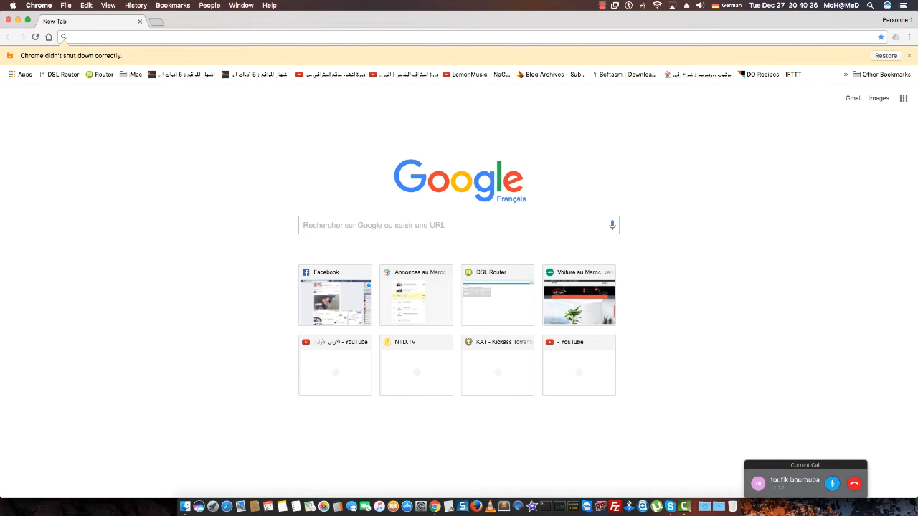
click(8, 20)
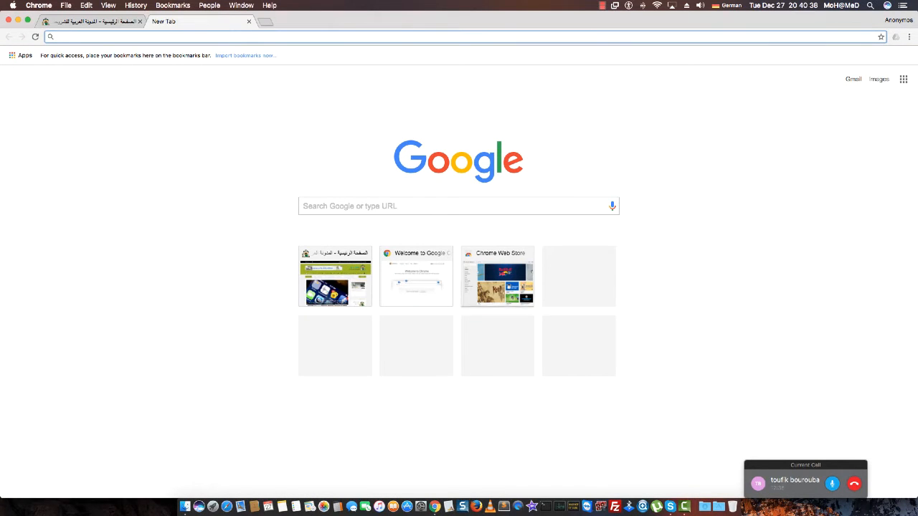
text(dz-electronics.com)
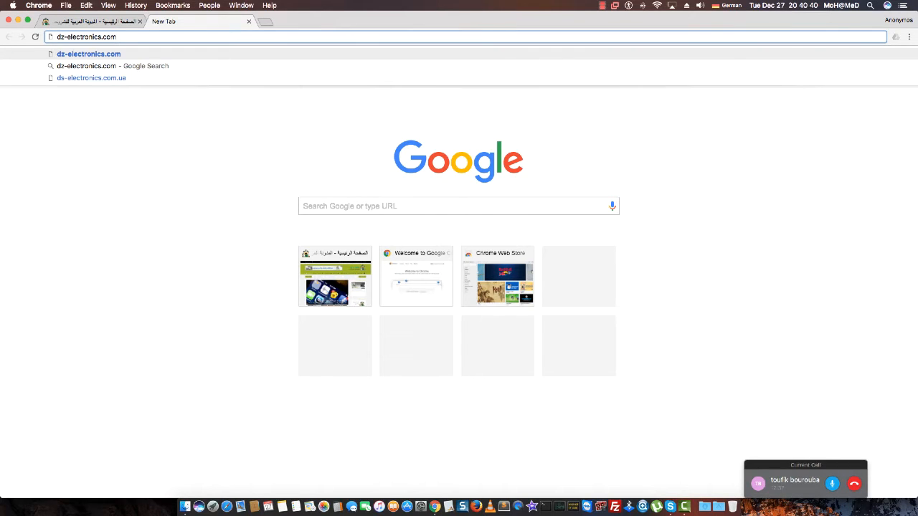
text(:20)
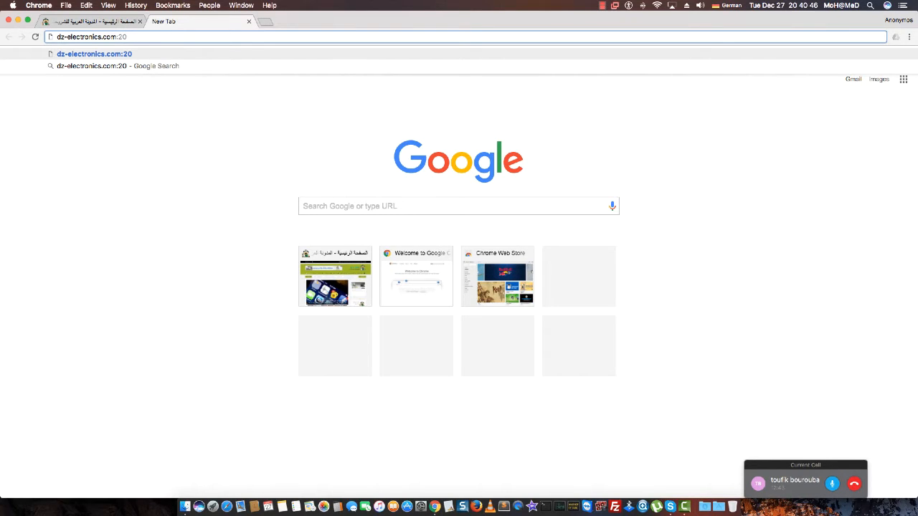
text(82)
key(Return)
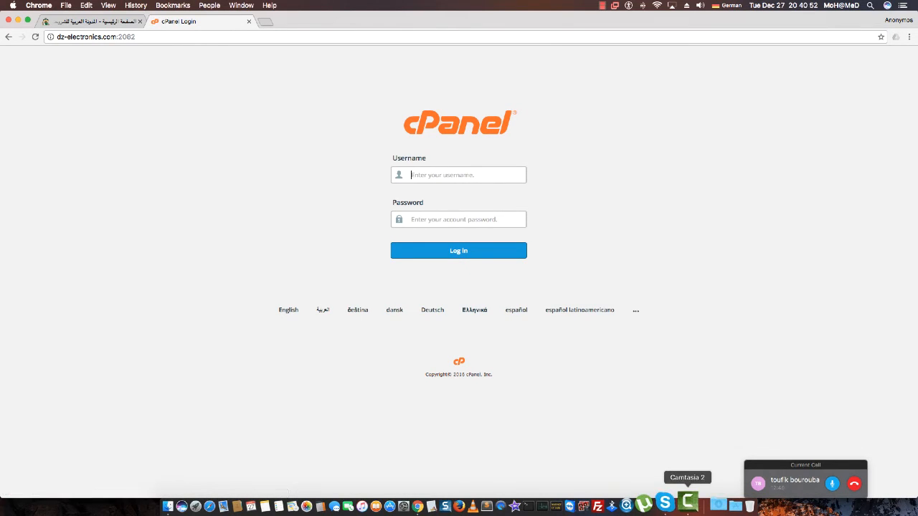
Step: Copy the hosting account's username from the Skype chat and enter it in the cPanel login form
right_click(669, 504)
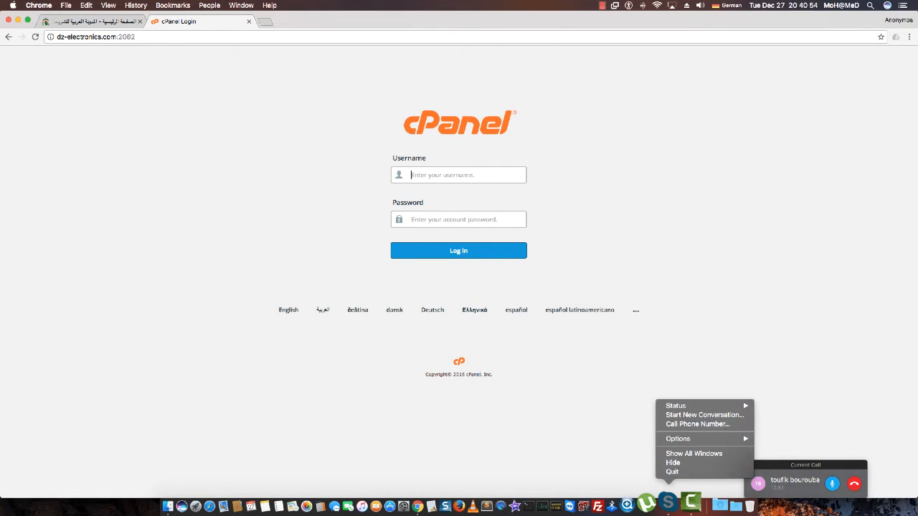
click(668, 504)
click(669, 504)
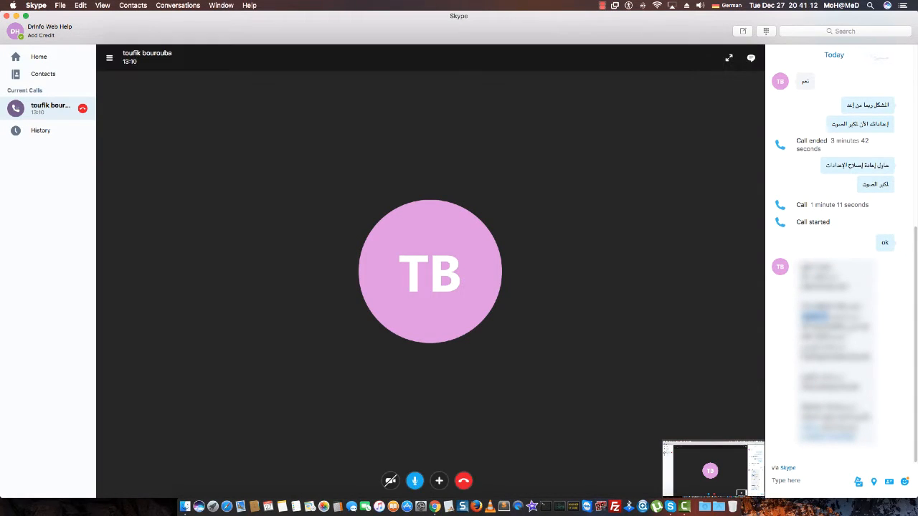
drag(916, 143, 286, 144)
click(459, 175)
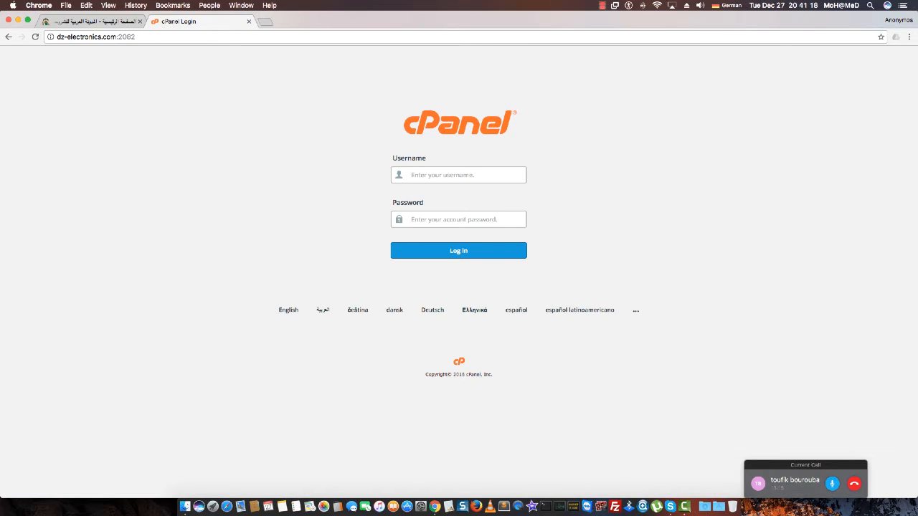
key(super+v)
Step: Place the browser beside Skype, enter the account password from the chat and log in to cPanel
click(459, 219)
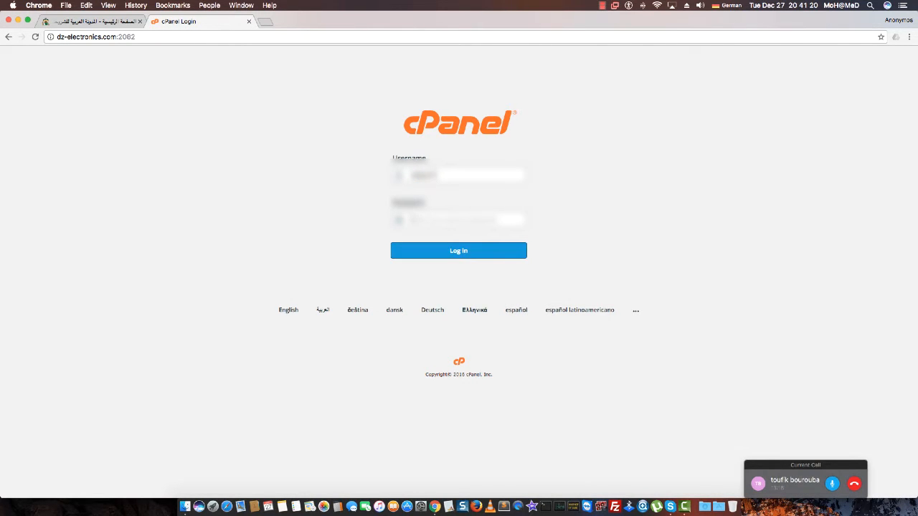
drag(1, 258, 286, 258)
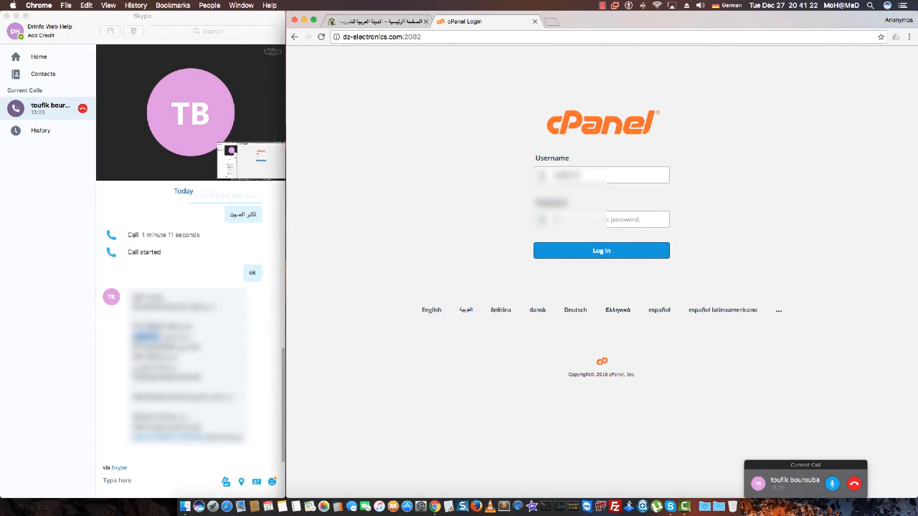
click(172, 347)
click(172, 347)
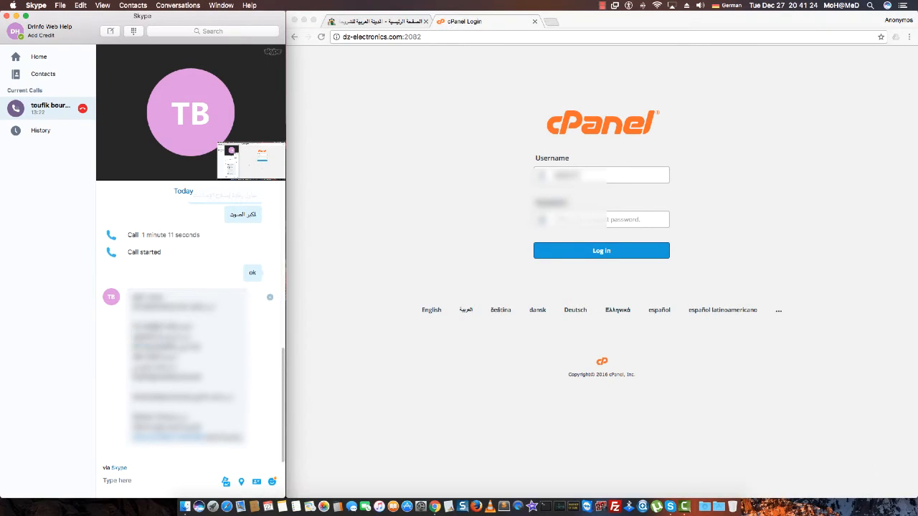
drag(176, 347, 146, 347)
double_click(154, 347)
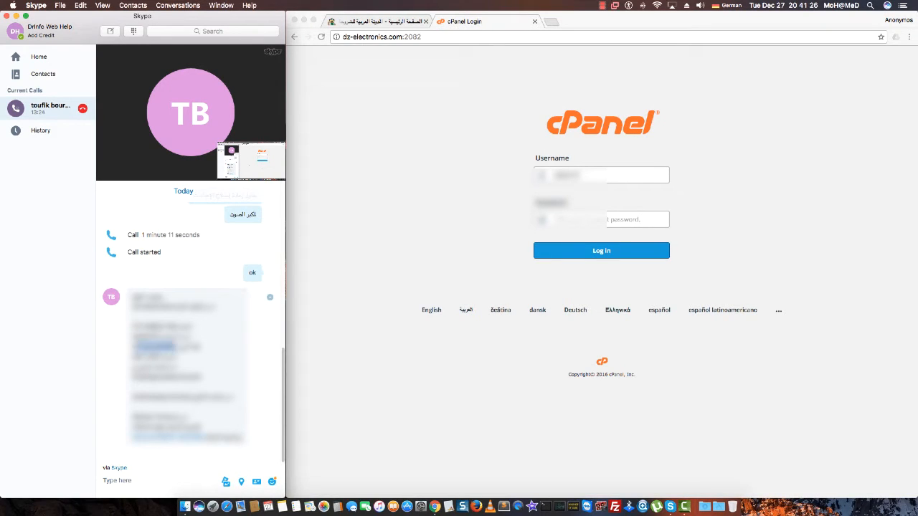
click(154, 348)
double_click(154, 347)
key(super+c)
click(593, 220)
key(super+v)
click(602, 251)
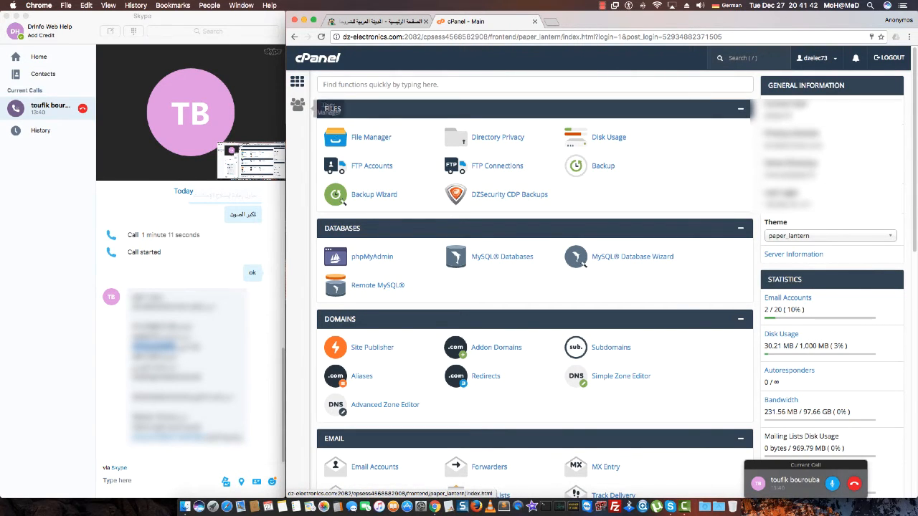
Step: Widen the browser window beside Skype and open the public_html folder in cPanel's File Manager
click(219, 17)
drag(286, 274, 239, 275)
click(305, 274)
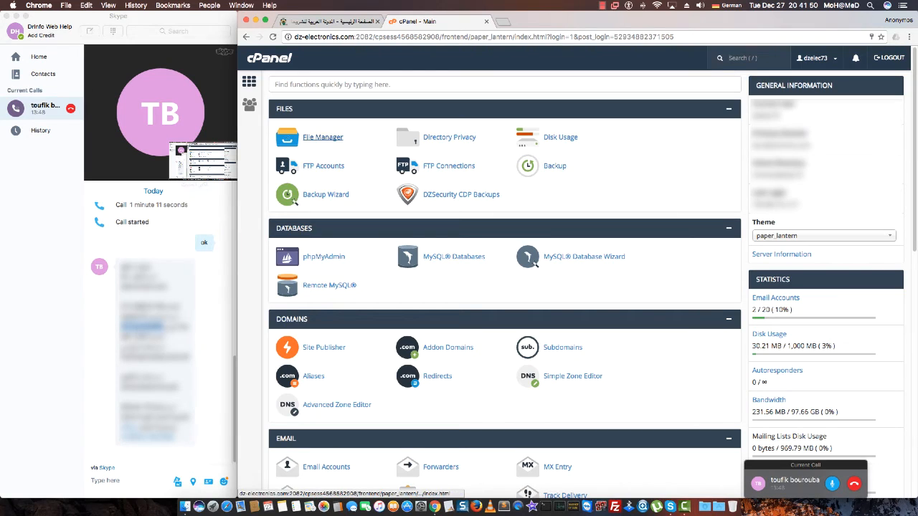
click(322, 137)
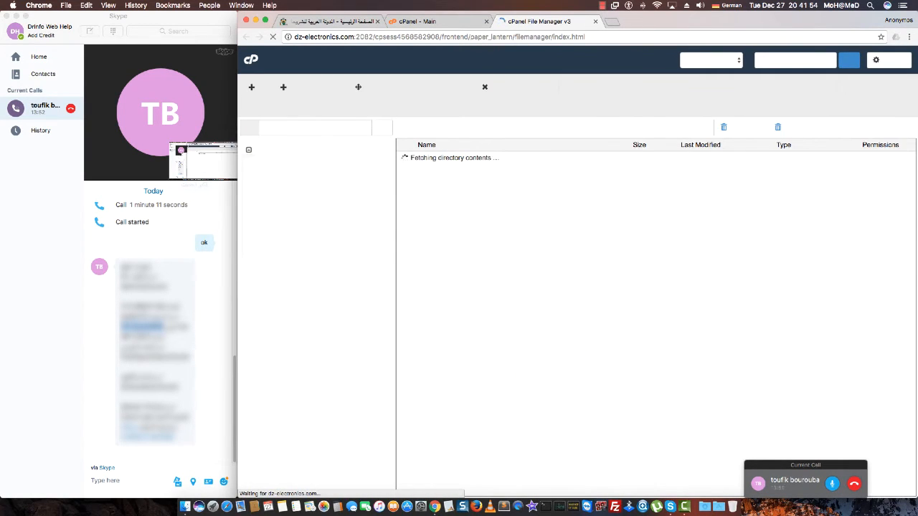
click(435, 212)
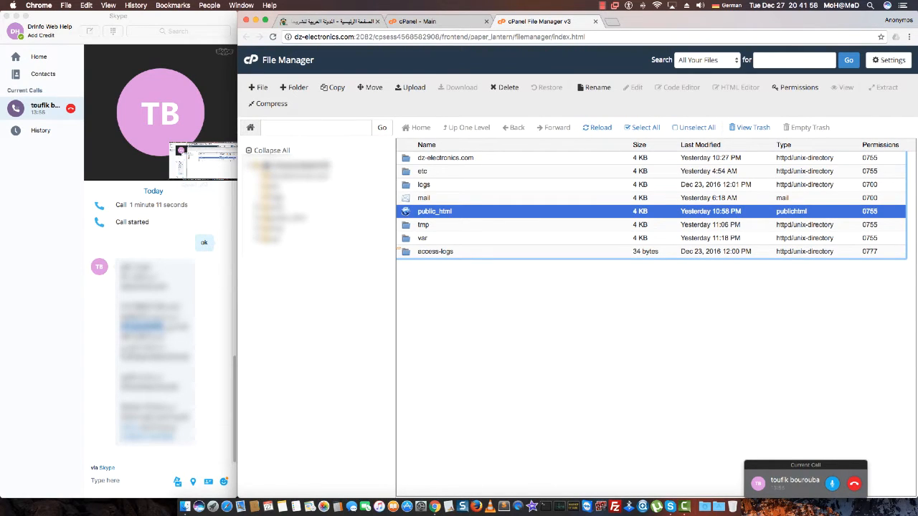
double_click(434, 212)
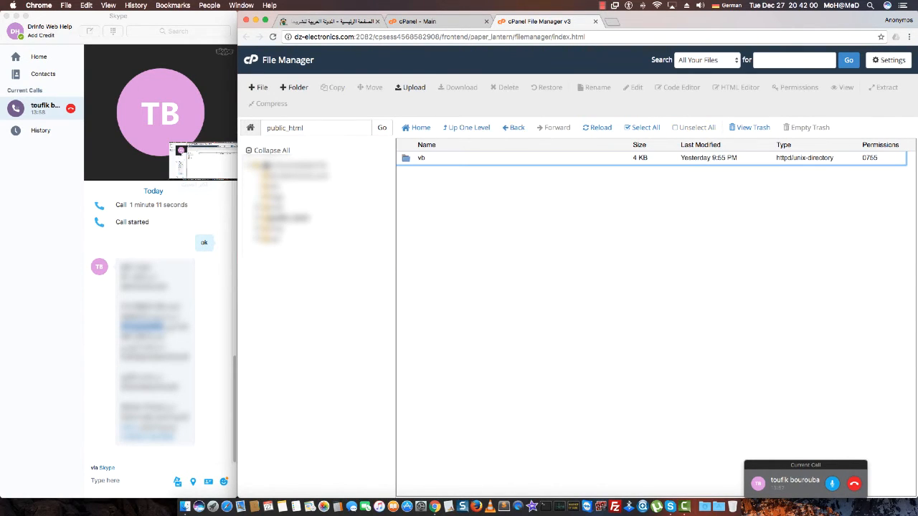
click(430, 158)
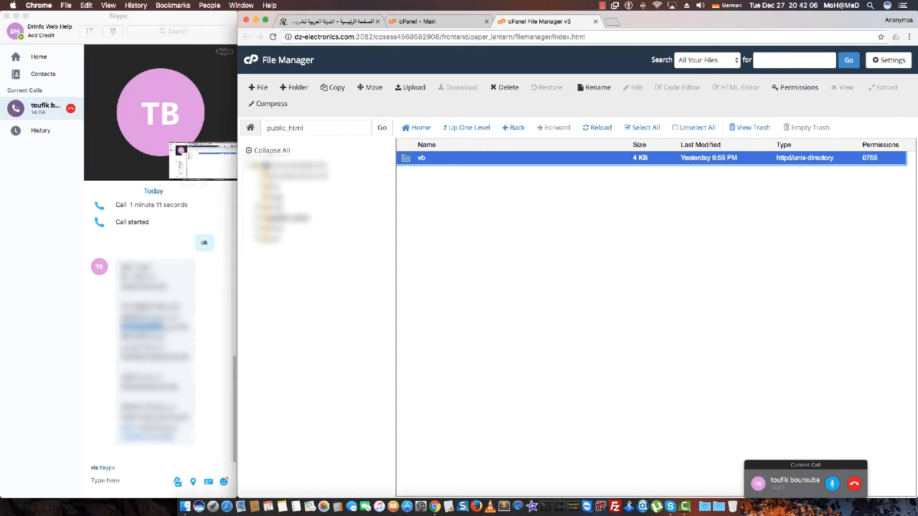
click(291, 128)
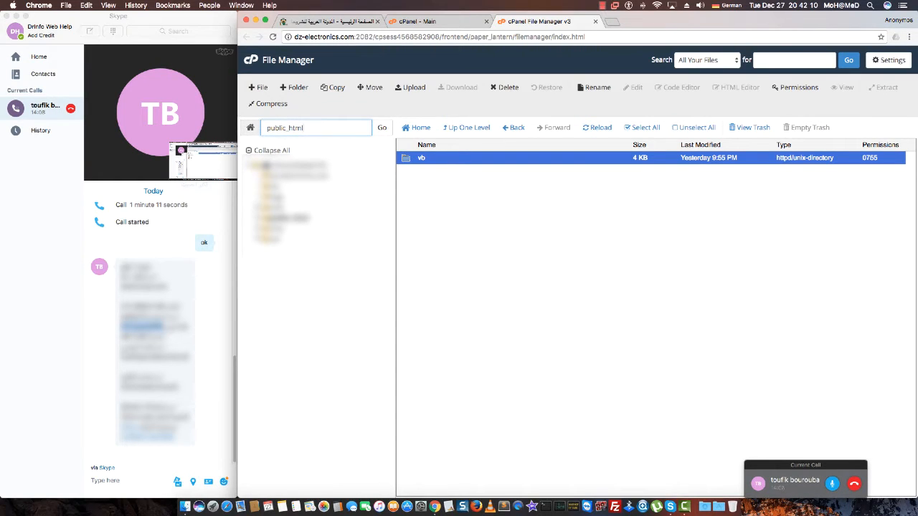
drag(304, 128, 267, 127)
click(551, 208)
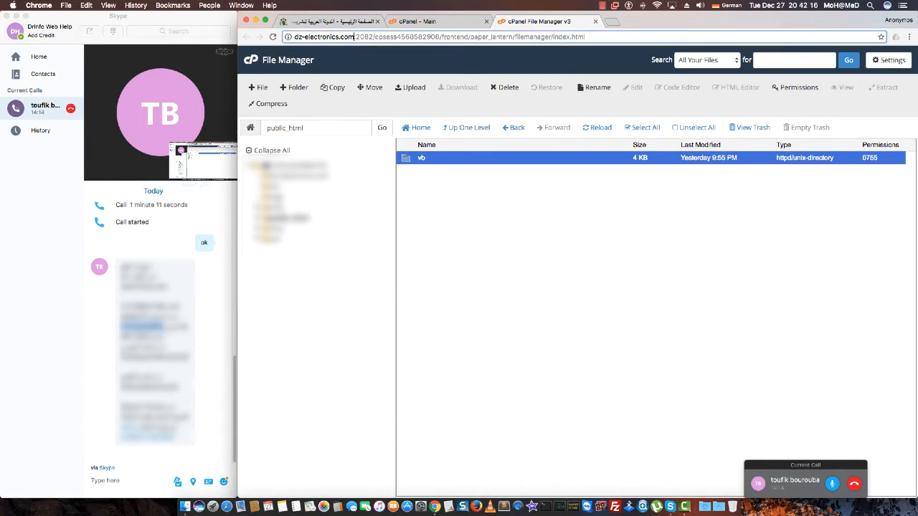
Step: Copy the domain dz-electronics.com from the address, open a new tab for it and return to File Manager
drag(354, 36, 294, 37)
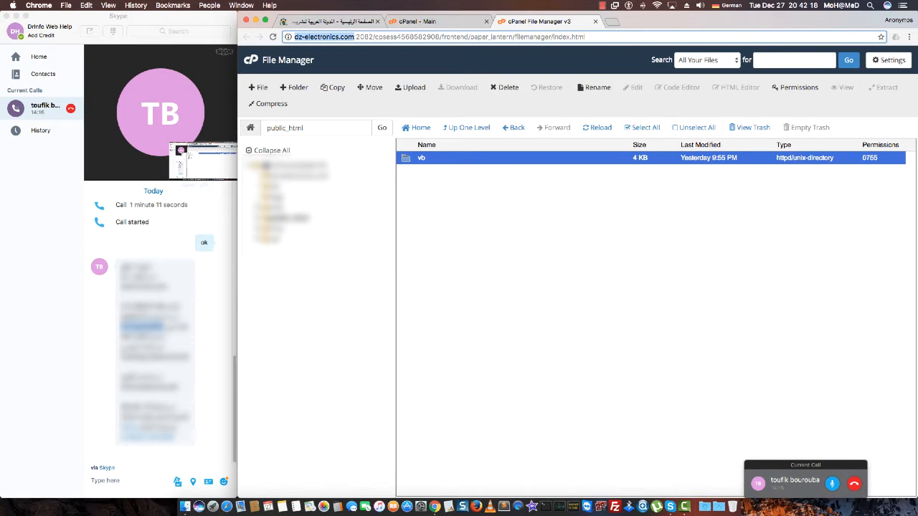
key(ctrl+c)
key(ctrl+t)
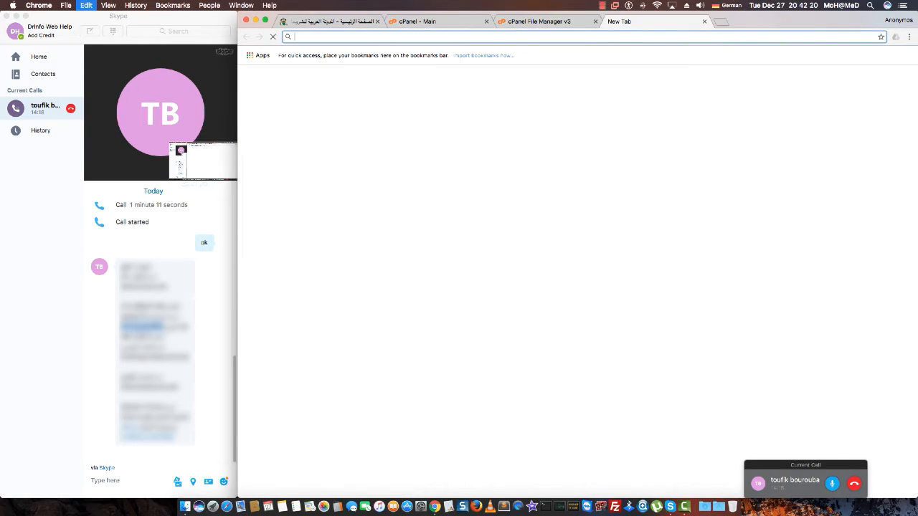
key(ctrl+v)
key(ctrl+shift+Tab)
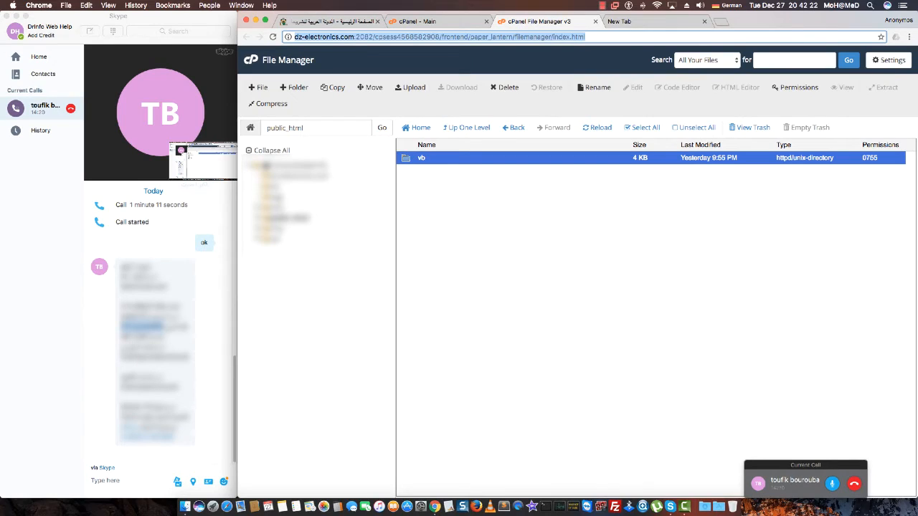
click(545, 244)
Step: Open the forum files folder at vb, Magic-vBulletin3.8.4_By-TunisiaBest, vb3.8.4, vb
click(459, 158)
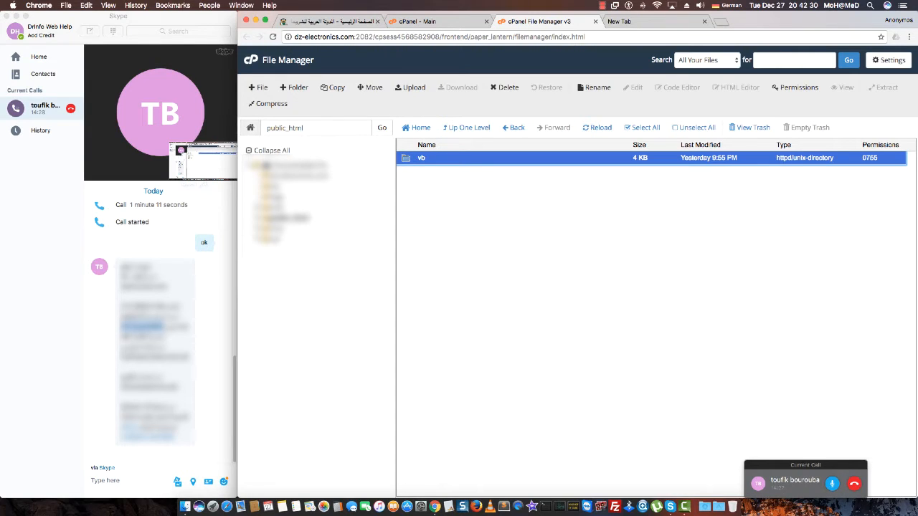
double_click(422, 158)
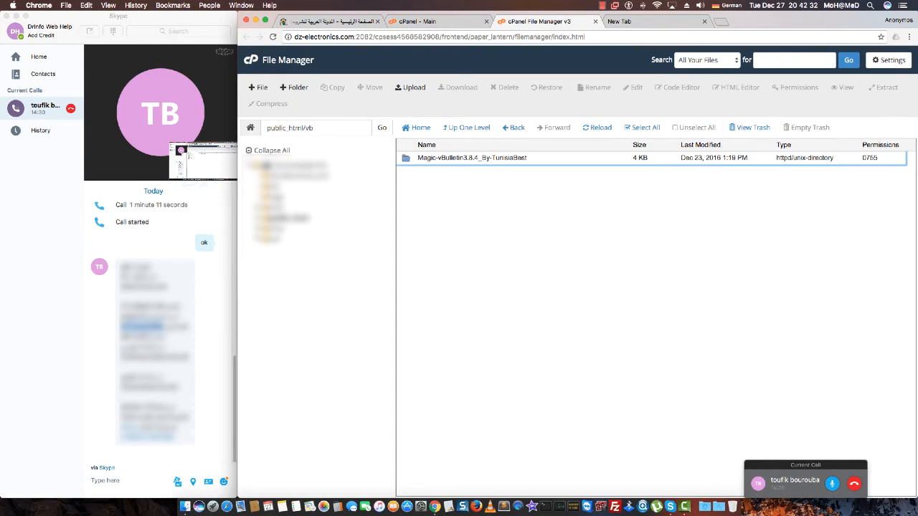
double_click(422, 158)
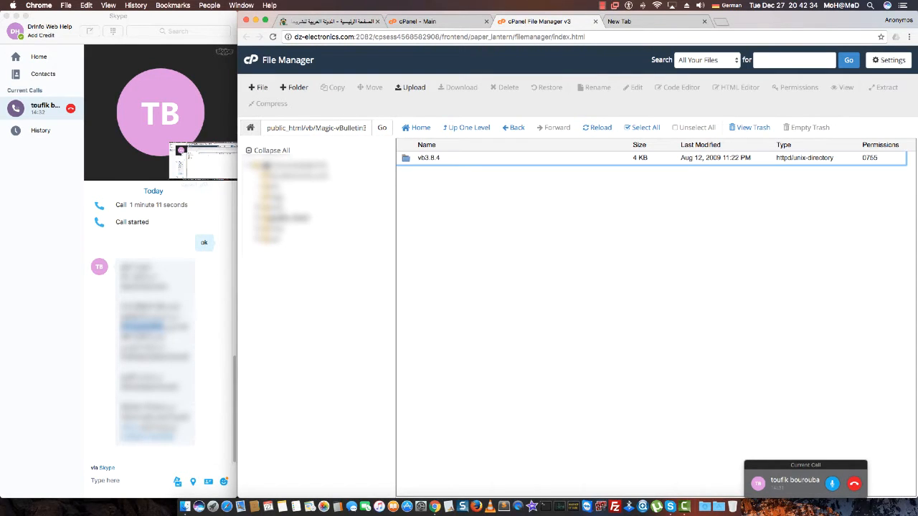
double_click(422, 158)
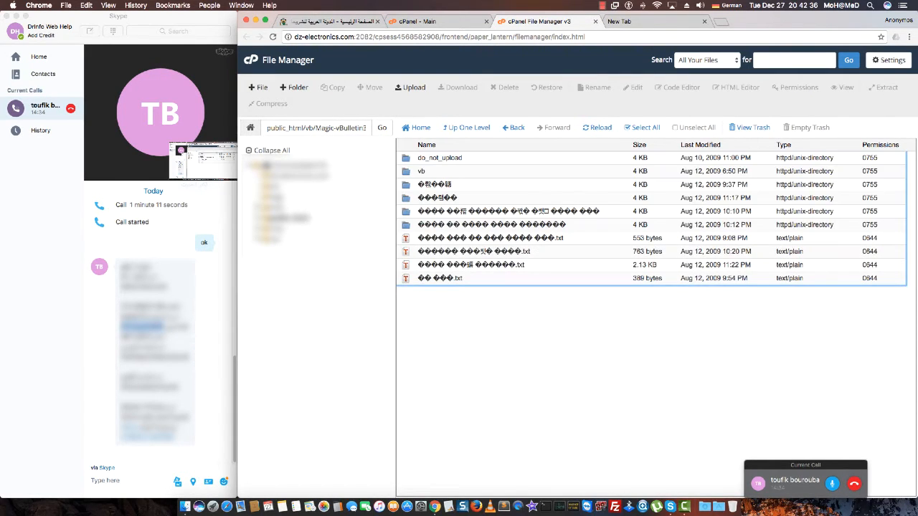
double_click(422, 170)
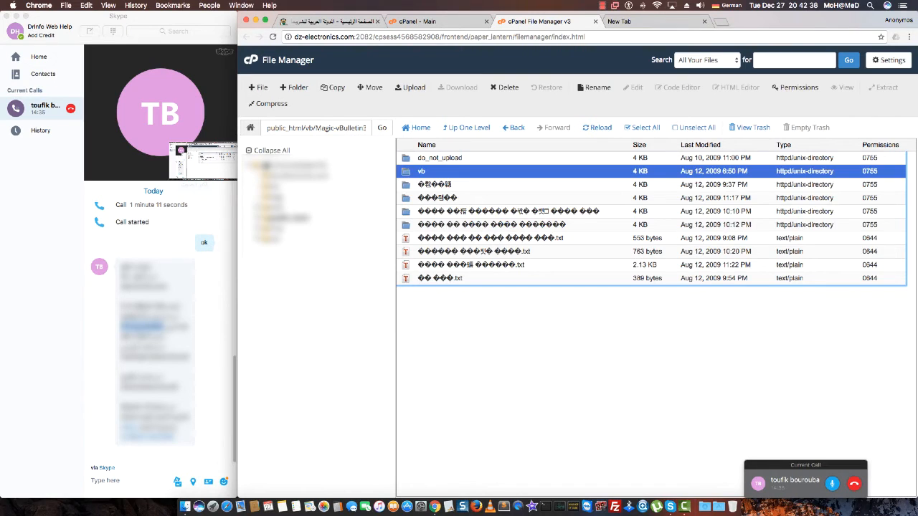
Step: Move all files and folders of the innermost vb folder into public_html and bring Skype back beside the browser
click(430, 157)
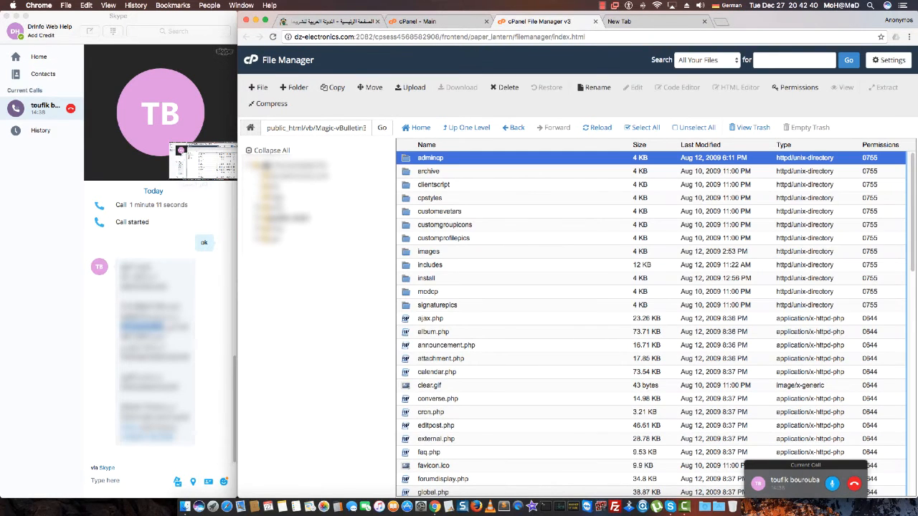
click(642, 128)
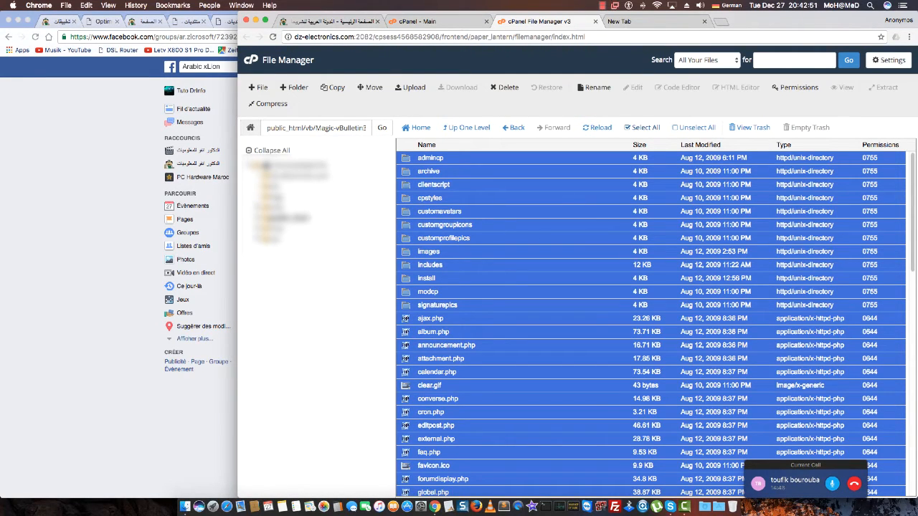
drag(476, 170, 301, 217)
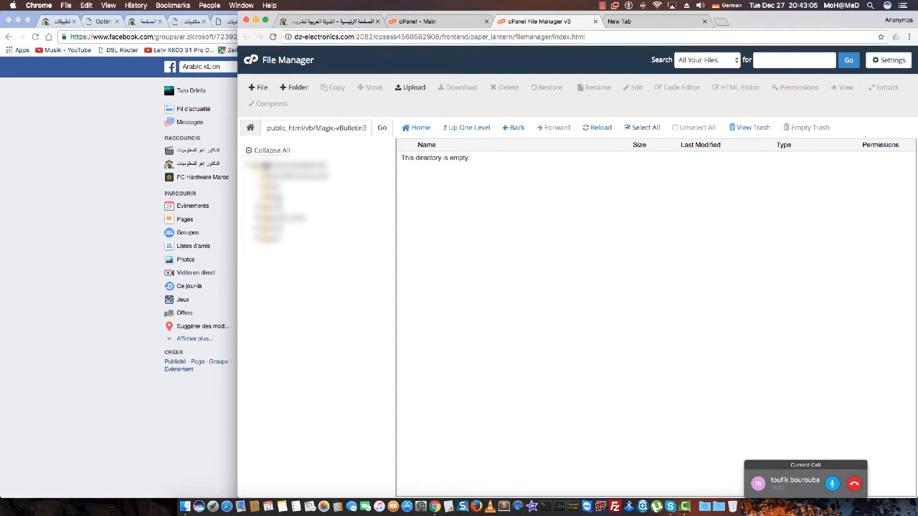
click(670, 502)
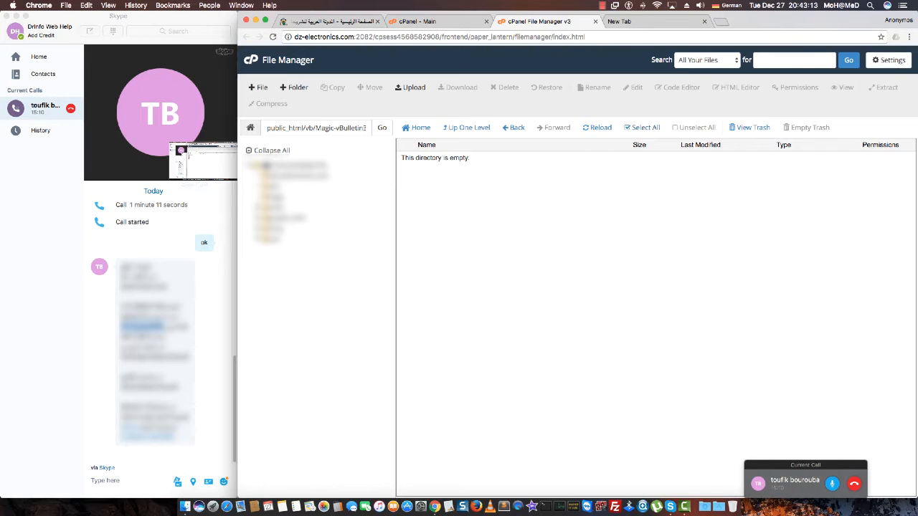
Step: Open the public_html folder in File Manager and look through the moved forum files and folders
click(649, 22)
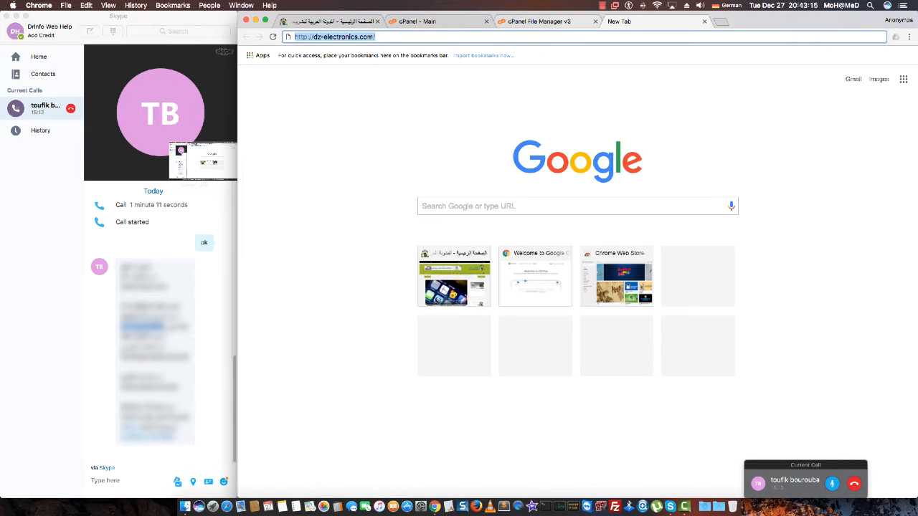
click(540, 22)
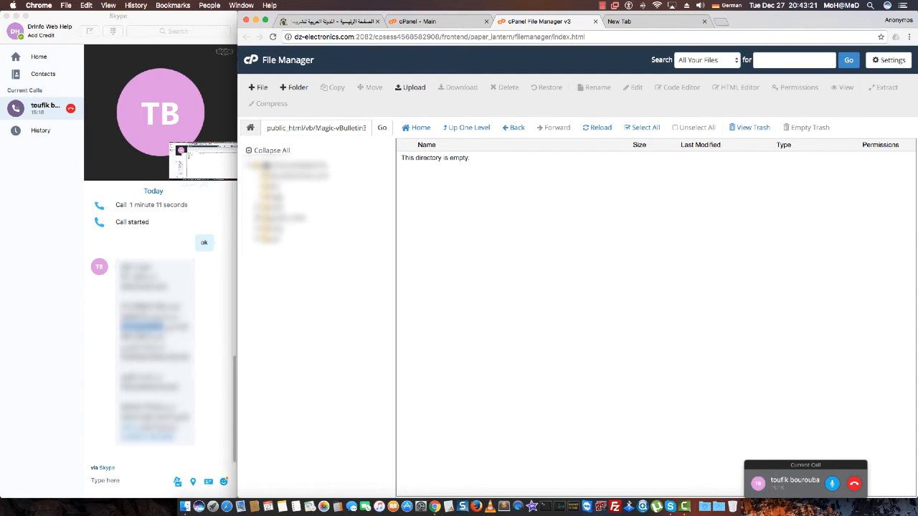
click(289, 218)
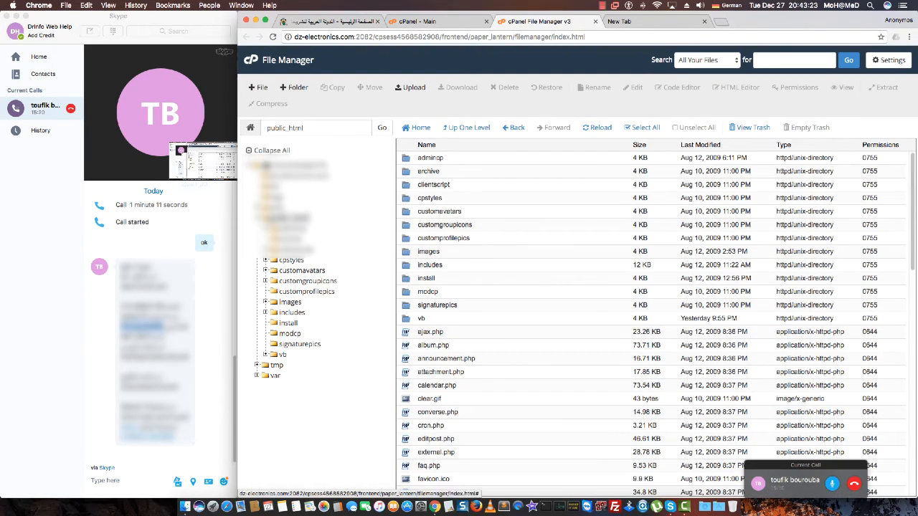
scroll(645, 315, down, 10)
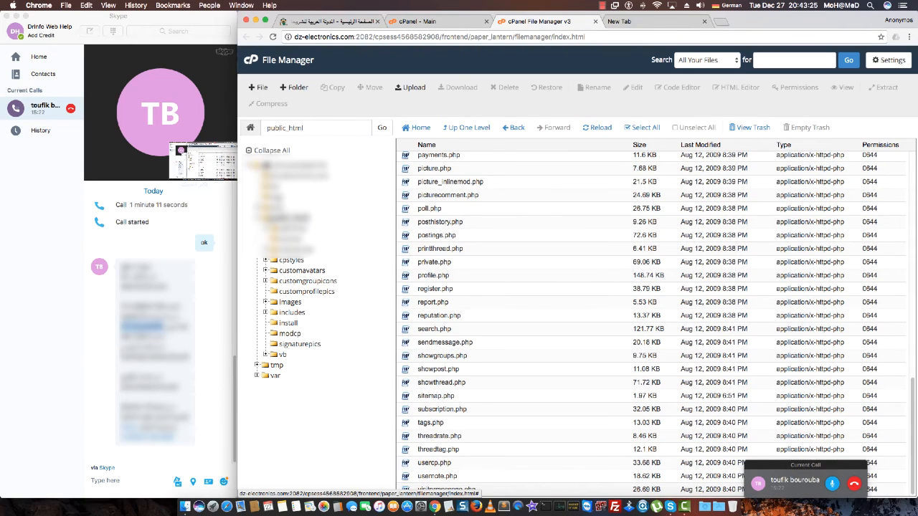
scroll(651, 323, up, 10)
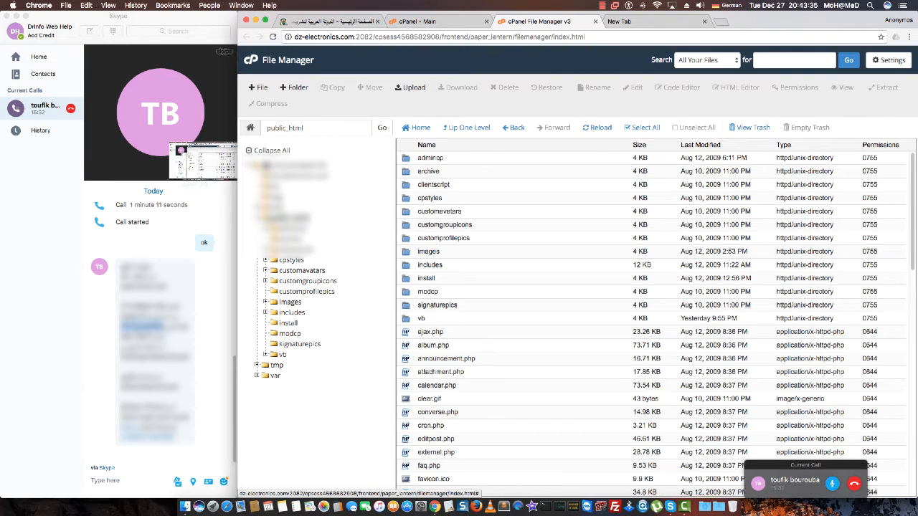
Step: Load dz-electronics.com in the prepared browser tab and read the heading and message on the page
click(619, 20)
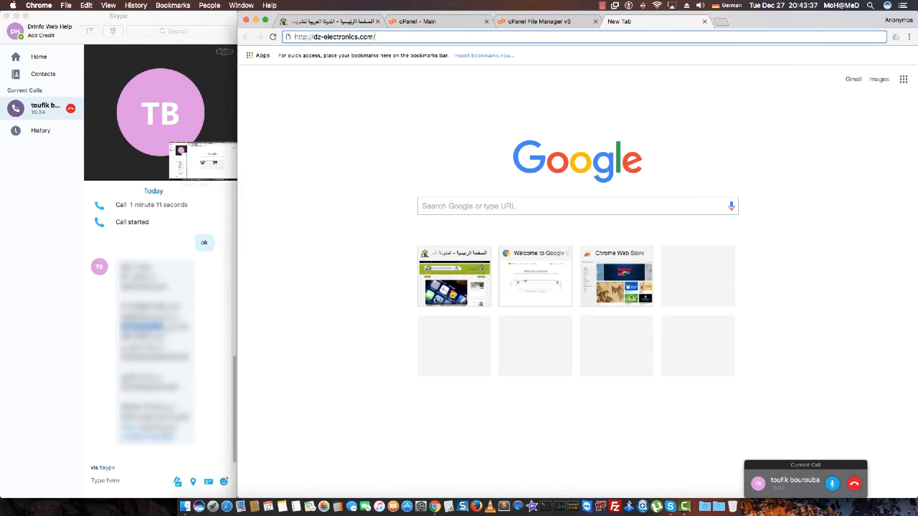
key(Return)
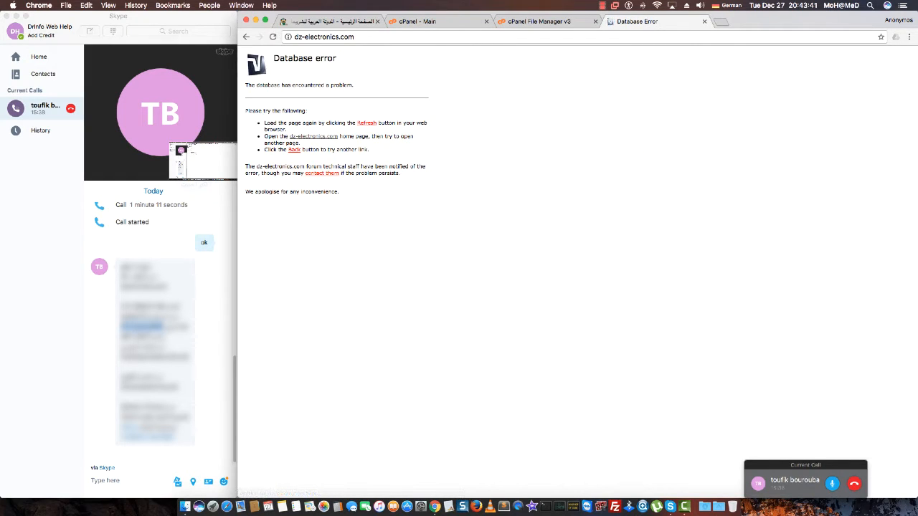
drag(274, 59, 336, 58)
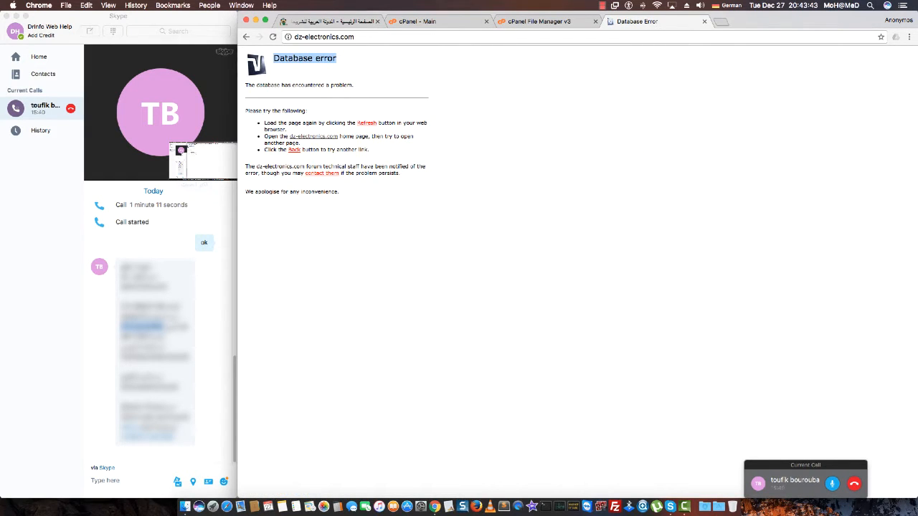
drag(246, 85, 353, 84)
click(355, 85)
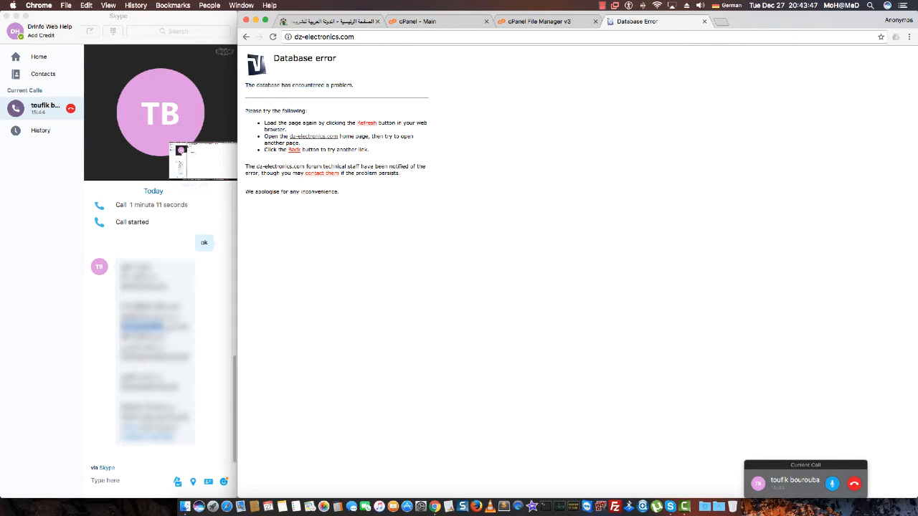
drag(337, 59, 272, 58)
Step: Open MySQL Databases from the cPanel main page and check the existing databases and users
click(430, 22)
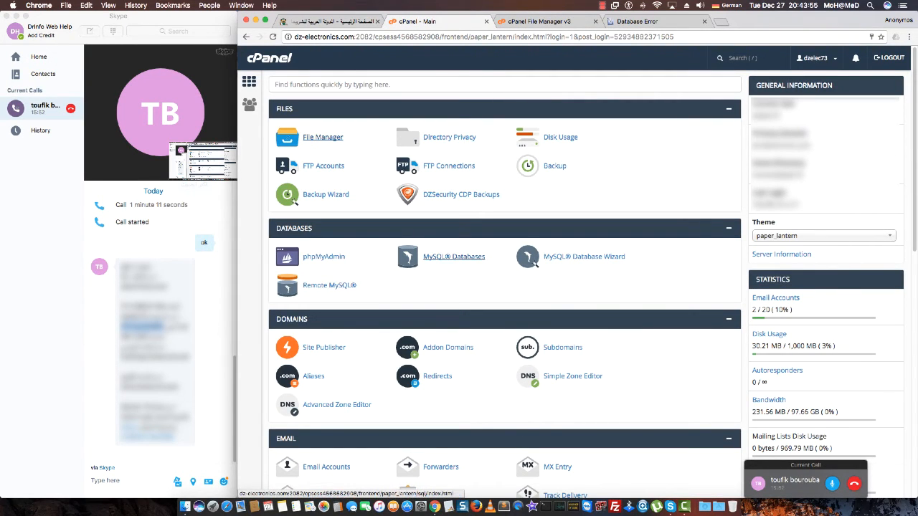
click(454, 256)
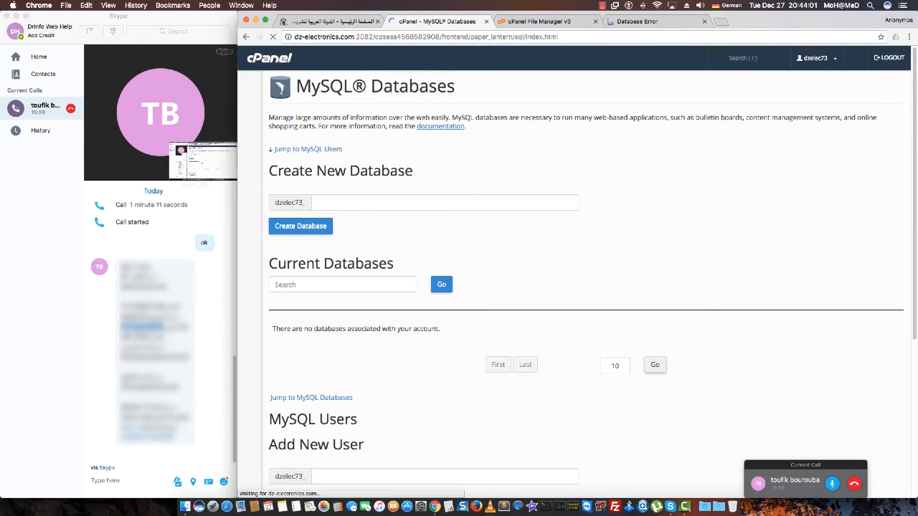
scroll(574, 287, down, 5)
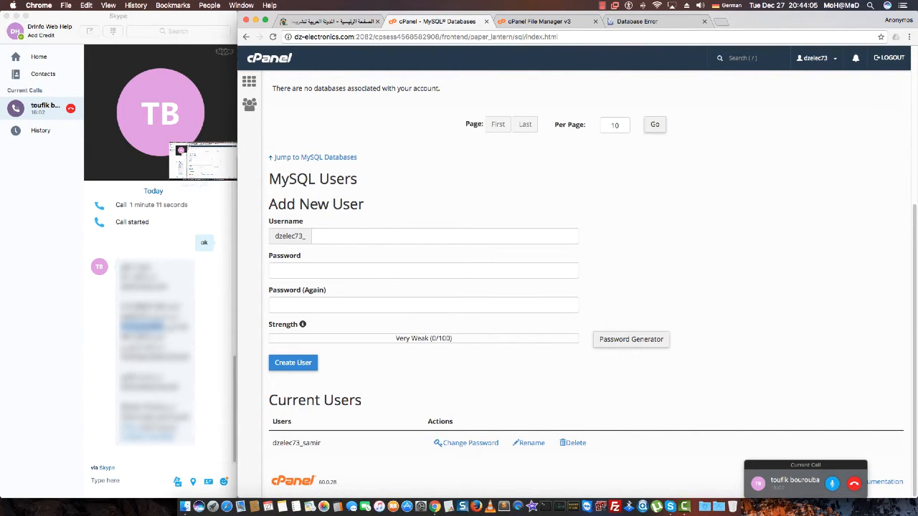
scroll(574, 287, up, 5)
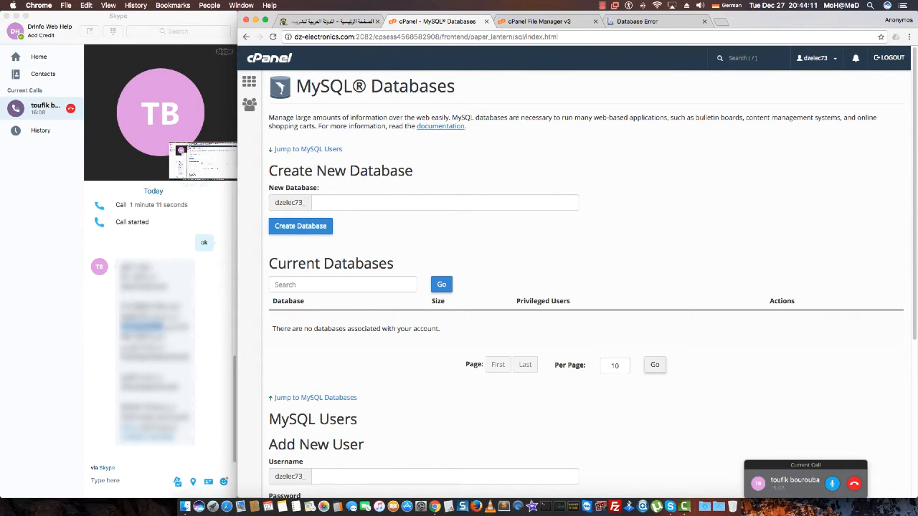
Step: Create a new MySQL database with the name vb after the dzelec73_ prefix
click(444, 203)
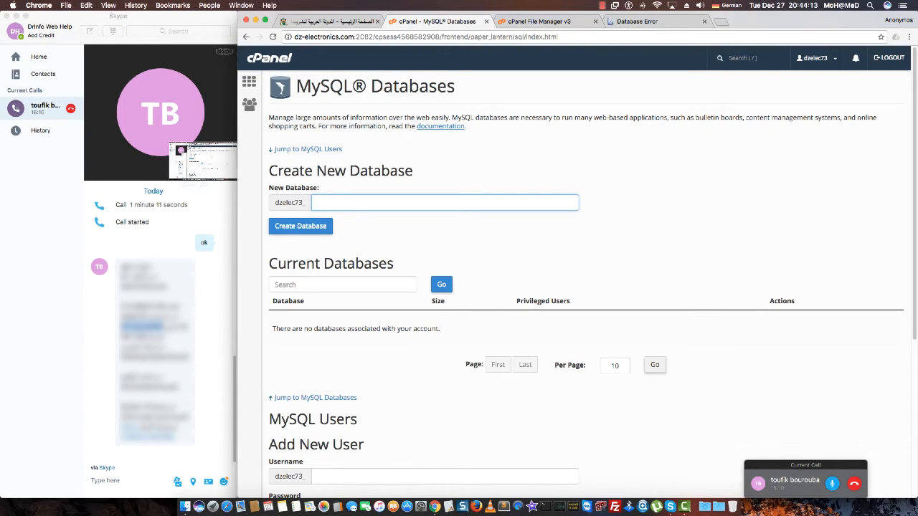
drag(413, 171, 320, 188)
click(362, 203)
click(363, 203)
text(vb)
drag(414, 172, 269, 172)
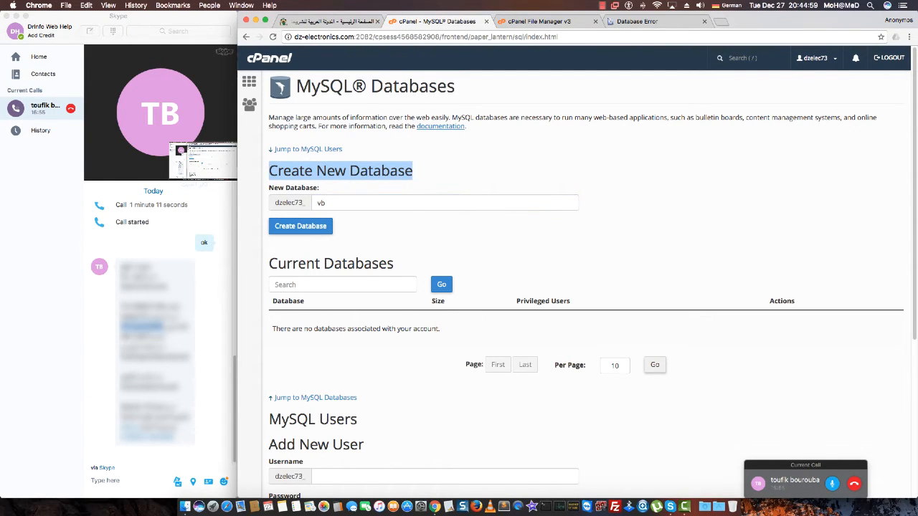
click(327, 203)
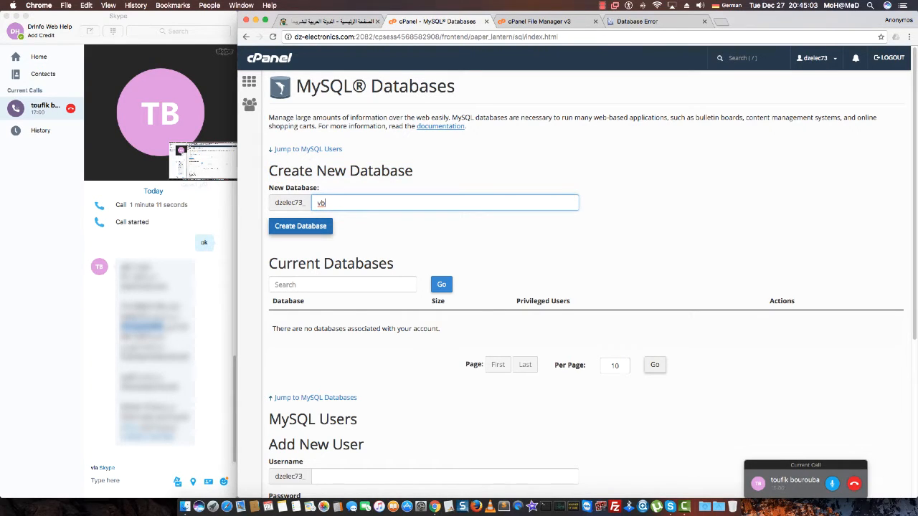
click(301, 226)
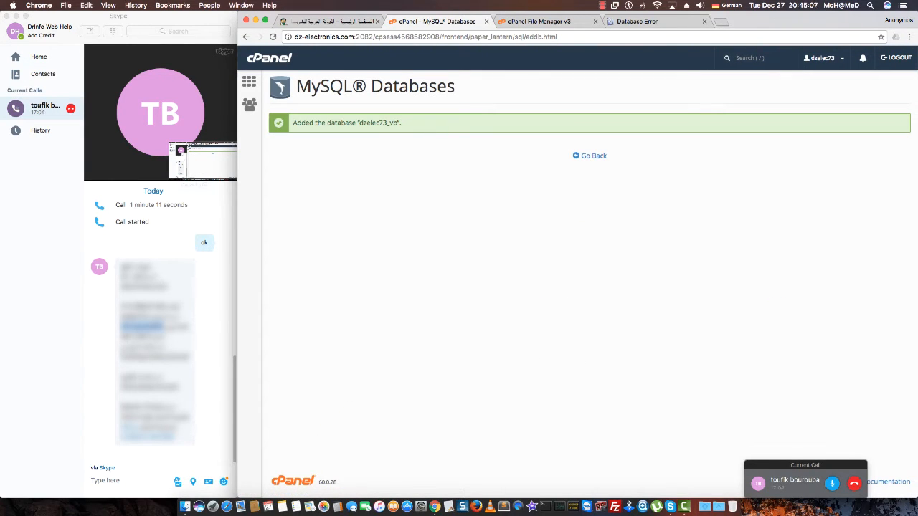
Step: Copy the database name dzelec73_vb, send it in the Skype chat and return to Chrome
drag(398, 123, 359, 122)
key(super+c)
key(super+Tab)
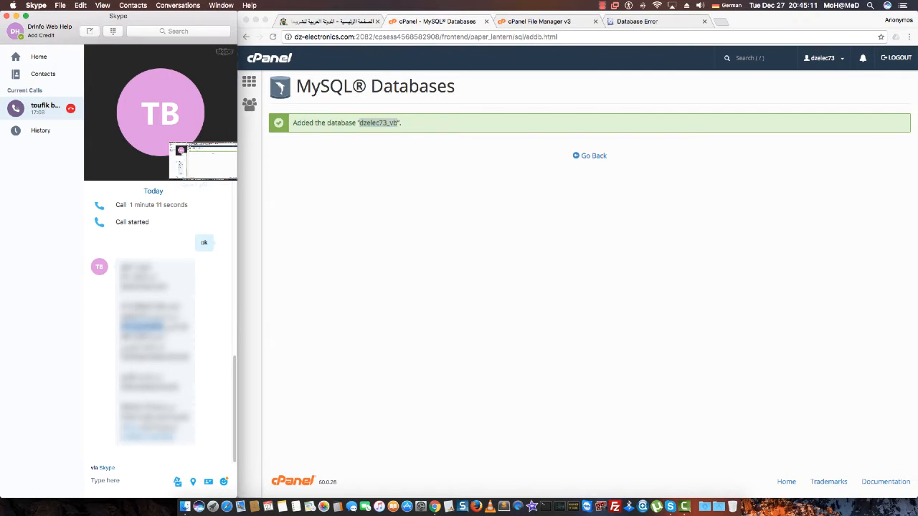
key(super+v)
key(Return)
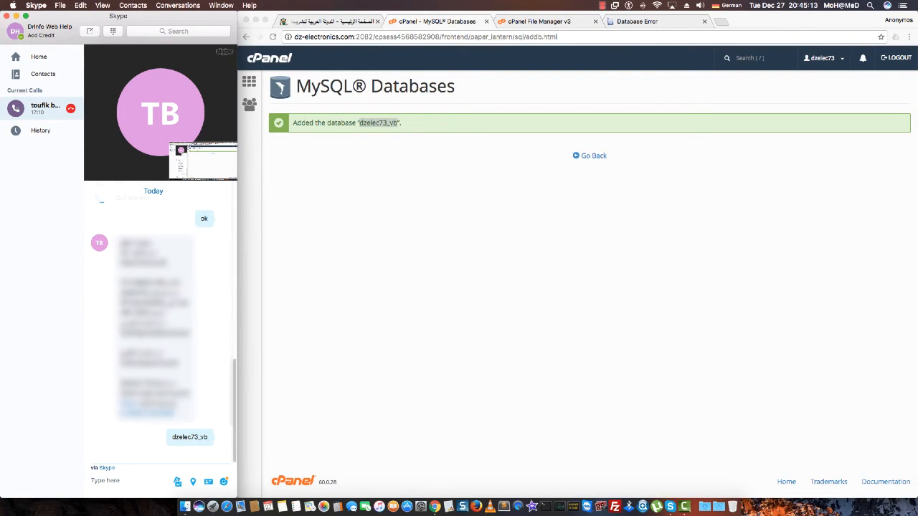
key(super+Tab)
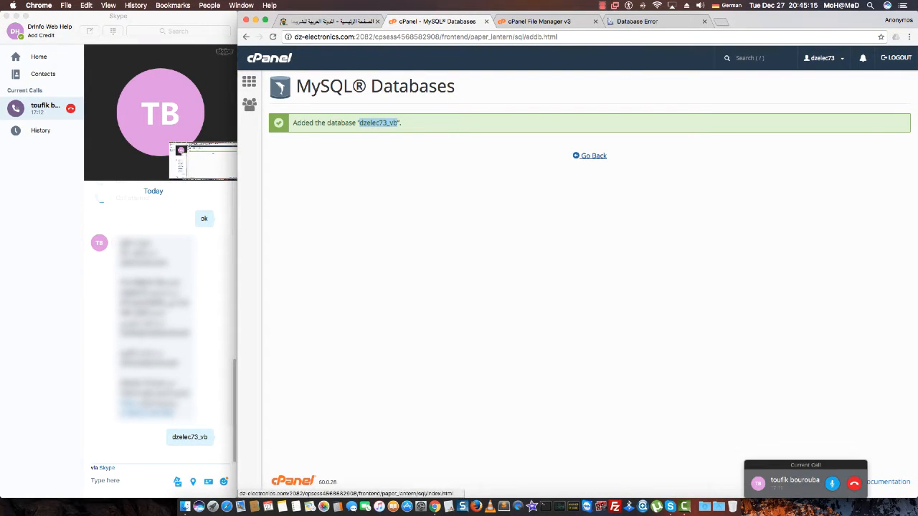
Step: Go back to the MySQL Databases overview and open the password change form for the existing database user
click(594, 155)
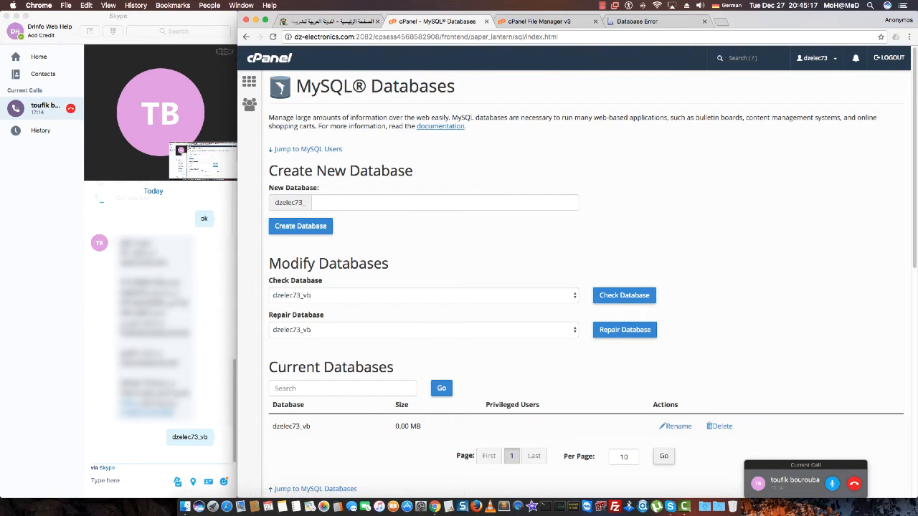
scroll(594, 287, down, 5)
scroll(574, 287, down, 2)
scroll(574, 287, up, 6)
scroll(574, 287, down, 6)
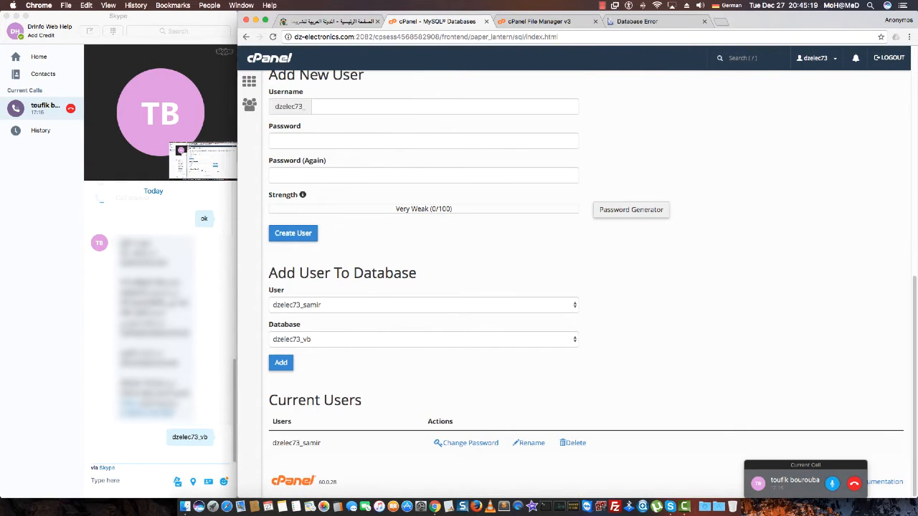
scroll(574, 287, up, 6)
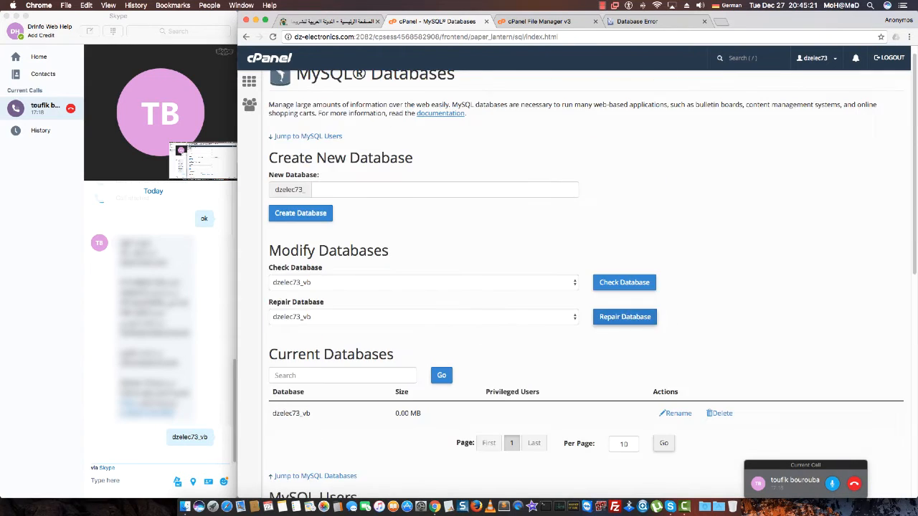
scroll(574, 287, down, 2)
scroll(574, 287, down, 4)
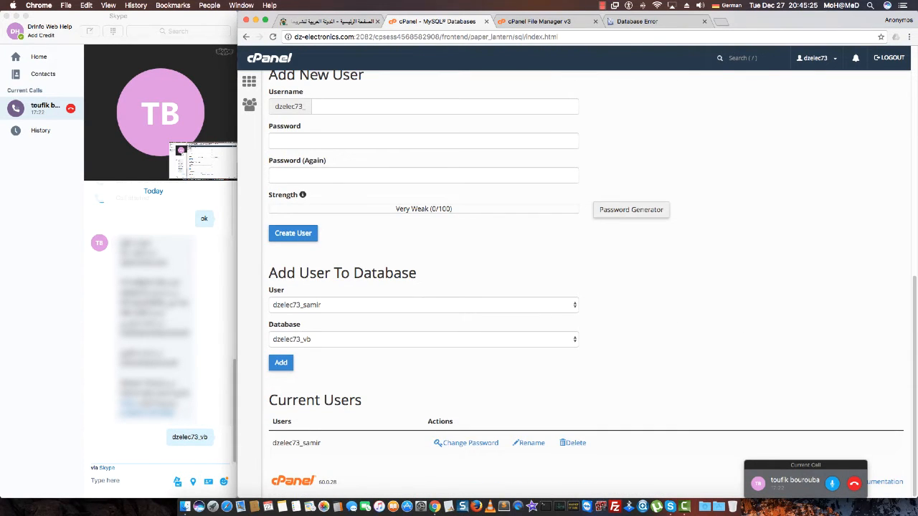
drag(321, 442, 273, 442)
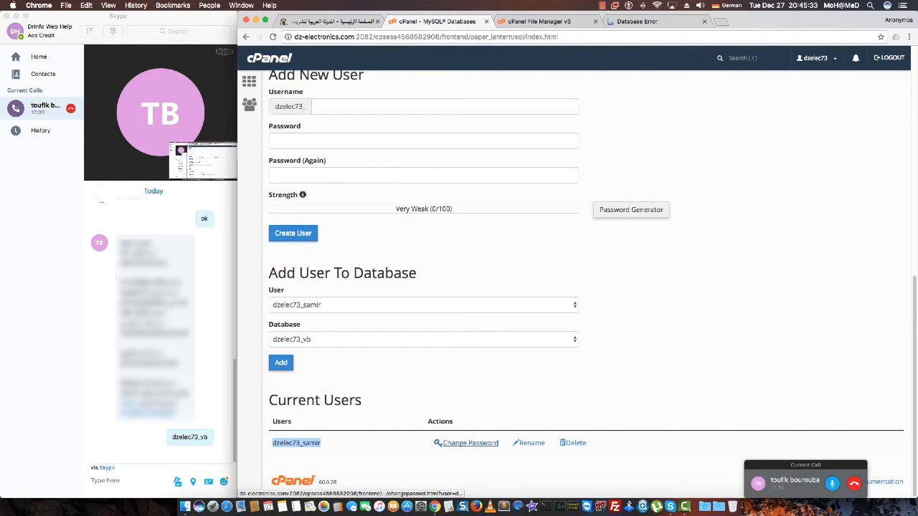
click(470, 443)
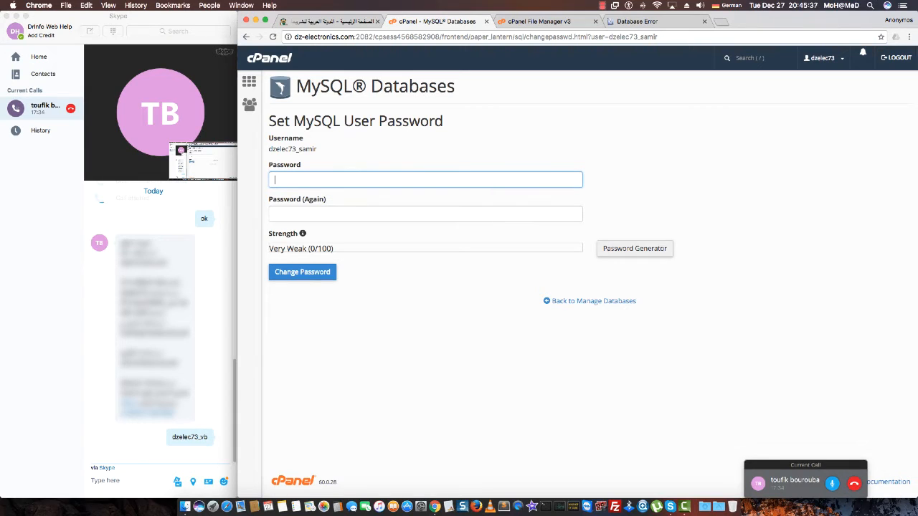
Step: Generate a password for the MySQL user, copy it and use it in both password fields
click(635, 248)
drag(548, 241, 496, 241)
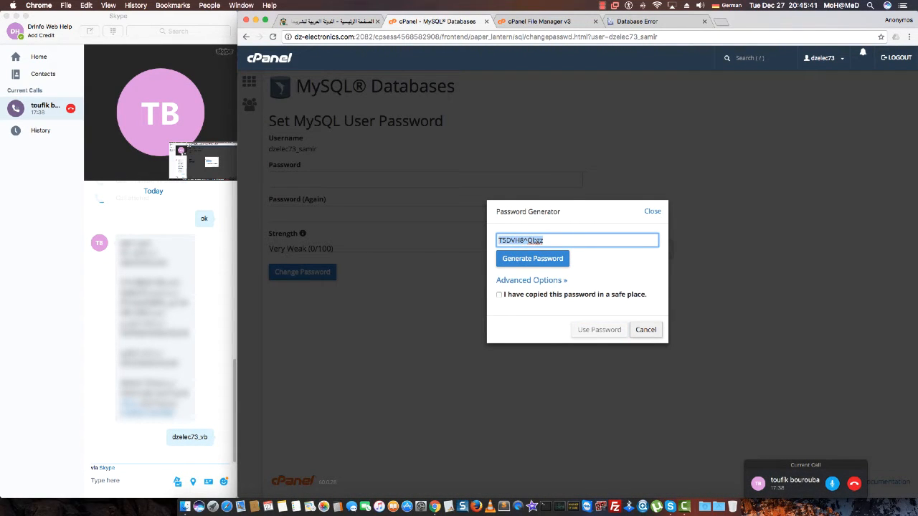
click(500, 294)
click(599, 329)
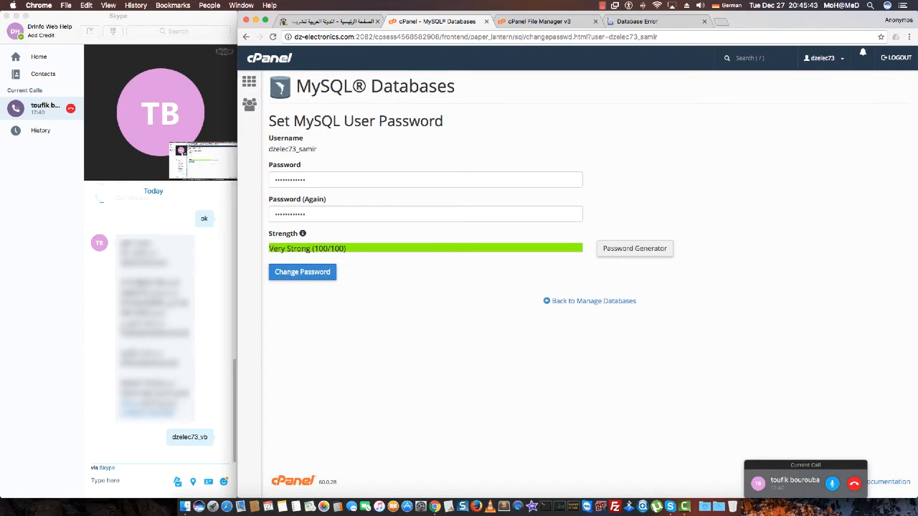
Step: Send the copied database user password in the Skype chat and apply the password change in cPanel
key(super+Tab)
key(super+v)
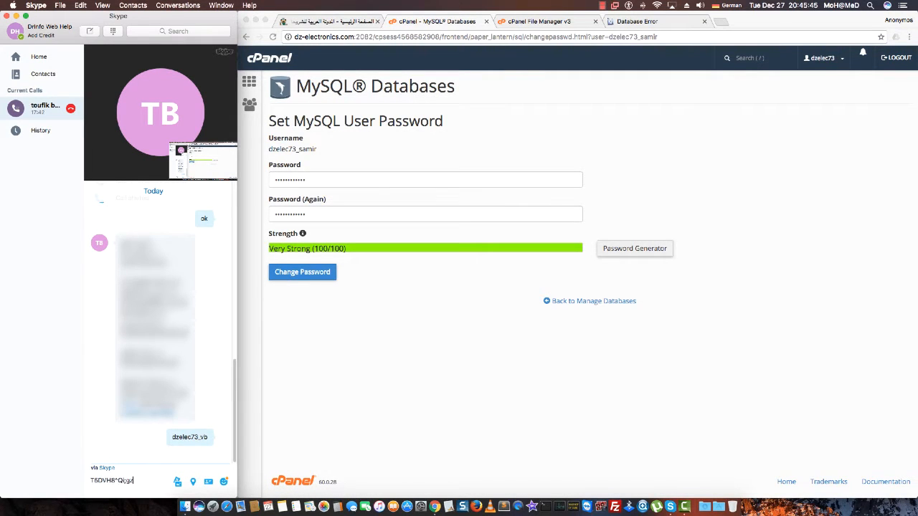
key(Return)
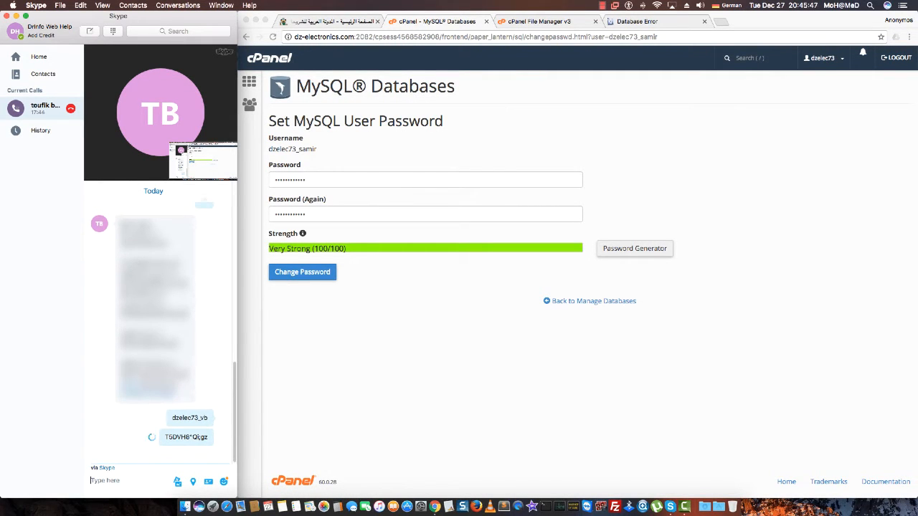
click(302, 272)
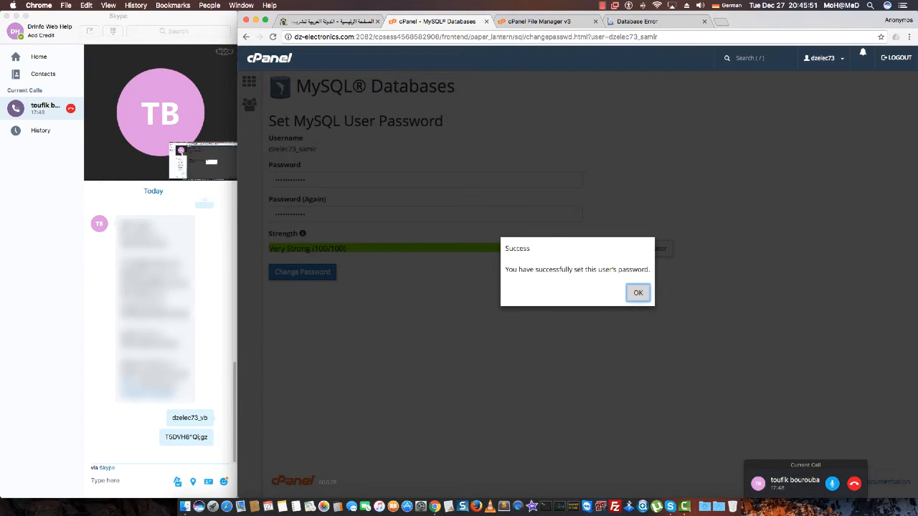
click(638, 292)
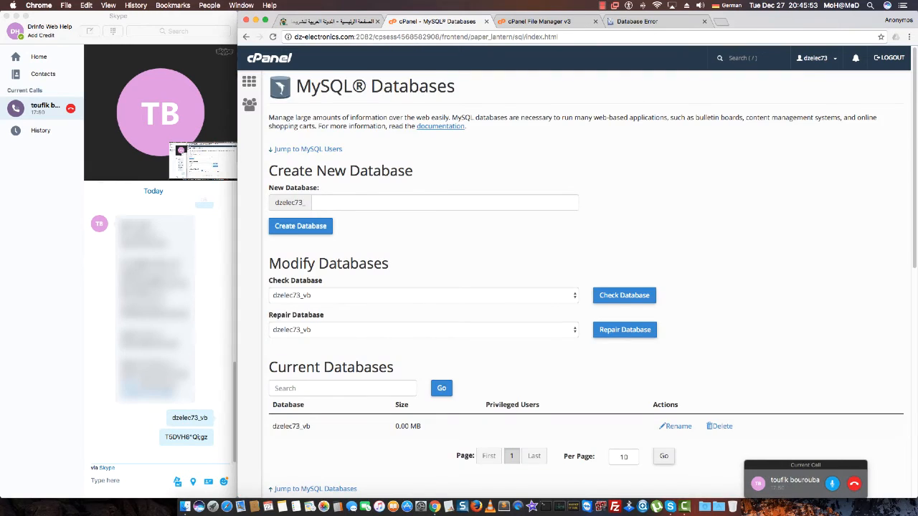
Step: Add the existing MySQL user to the dzelec73_vb database
scroll(588, 287, down, 6)
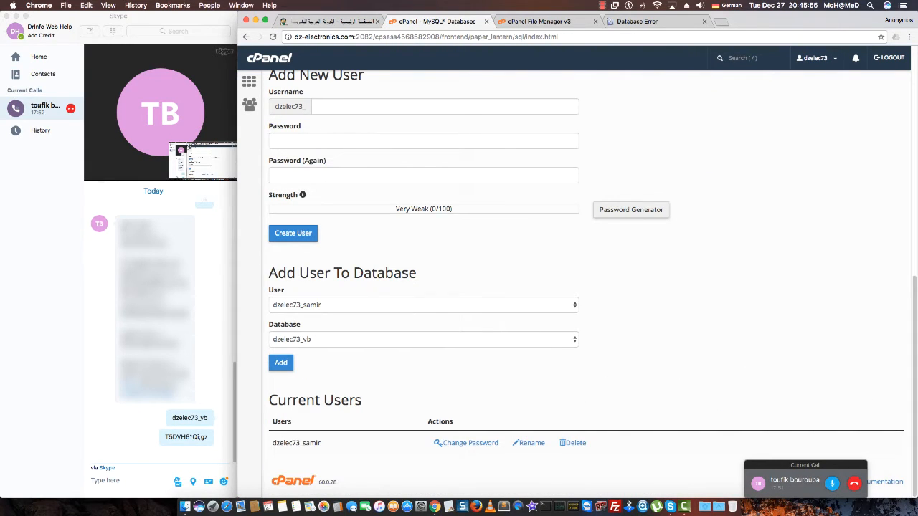
mouse_move(417, 273)
mouse_down()
mouse_move(268, 273)
mouse_move(411, 274)
mouse_up()
click(269, 273)
click(331, 273)
click(410, 273)
click(411, 306)
click(411, 305)
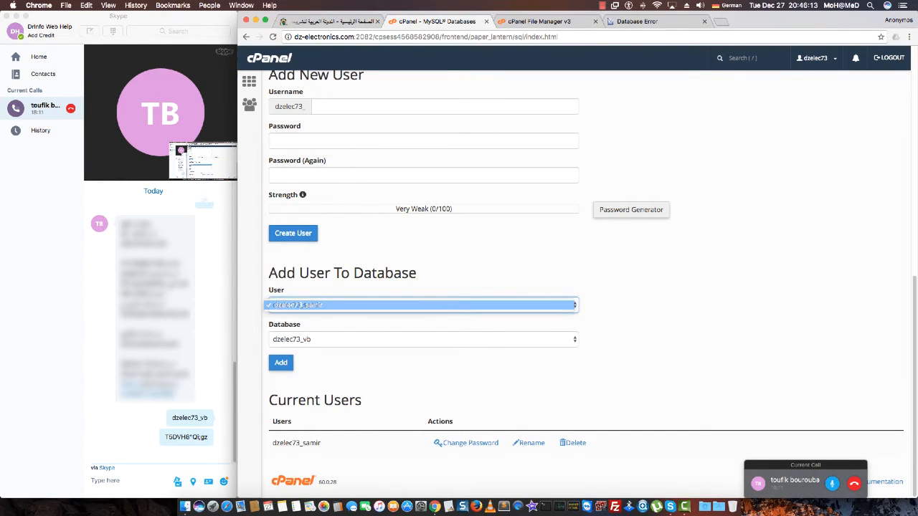
click(411, 340)
click(411, 339)
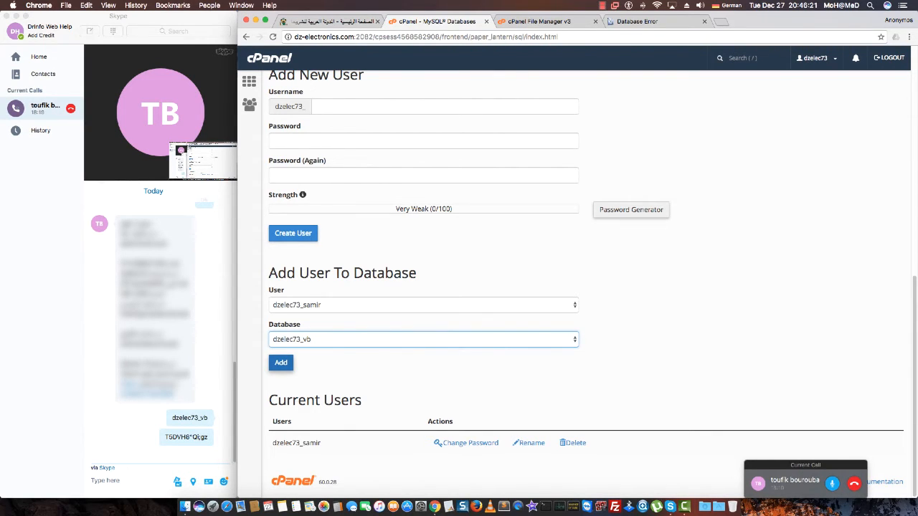
click(280, 362)
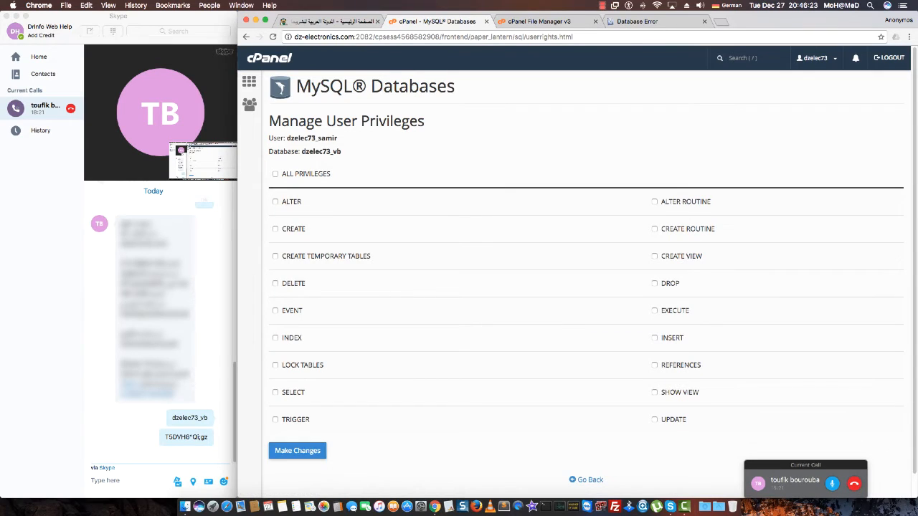
Step: Grant the user ALL PRIVILEGES on dzelec73_vb, apply the changes and go back to the MySQL Databases overview
drag(331, 174, 281, 174)
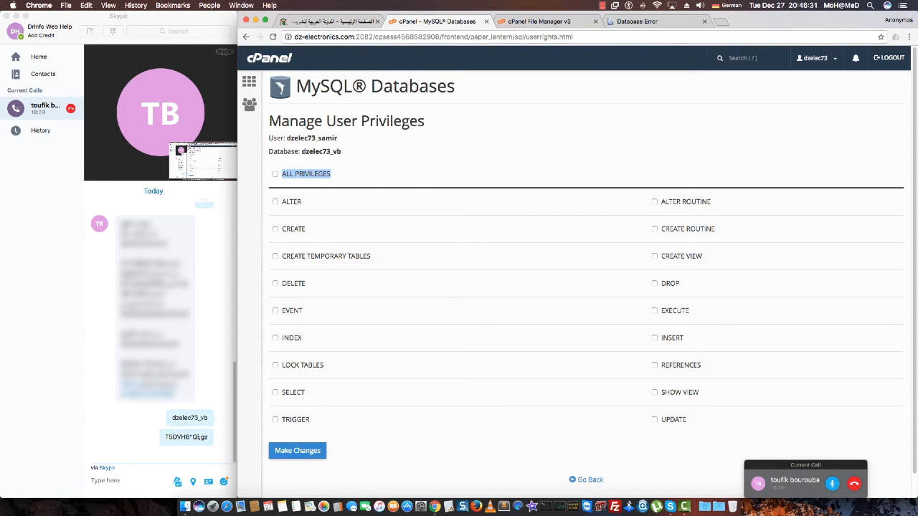
click(276, 174)
click(347, 174)
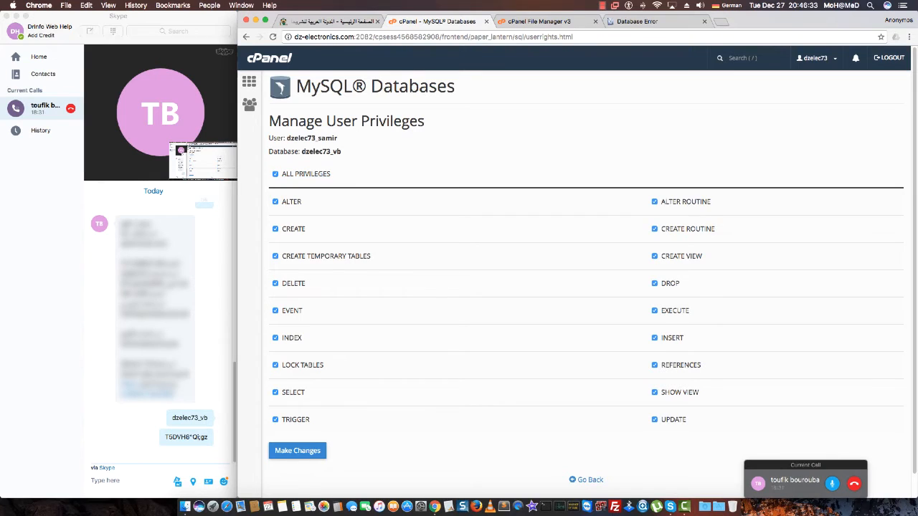
drag(332, 174, 282, 175)
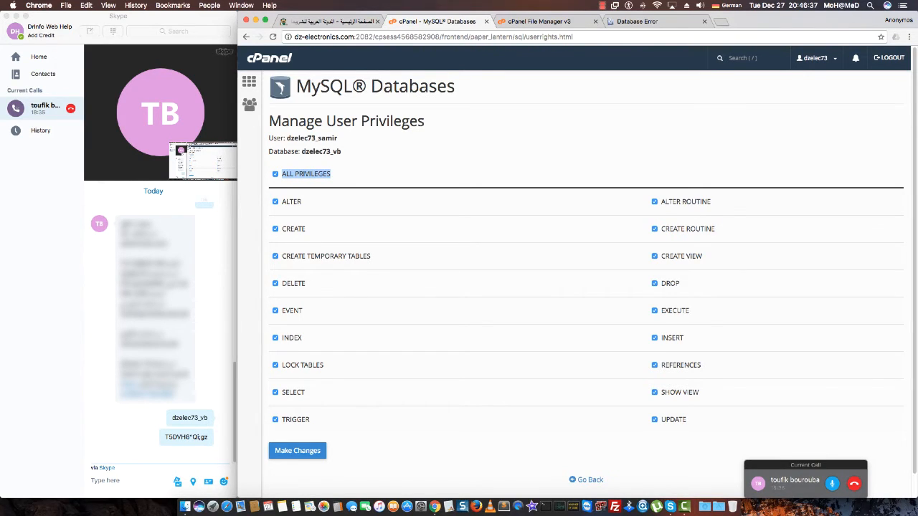
scroll(573, 287, down, 1)
click(340, 159)
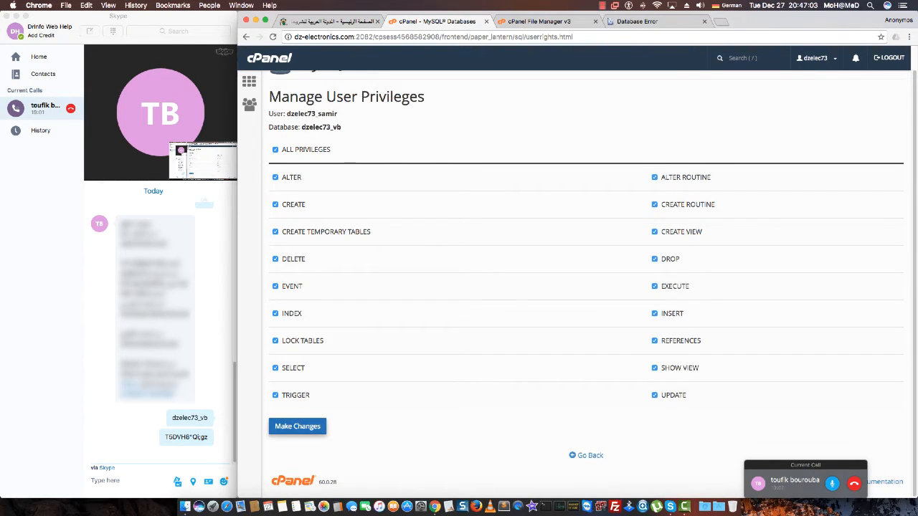
click(297, 426)
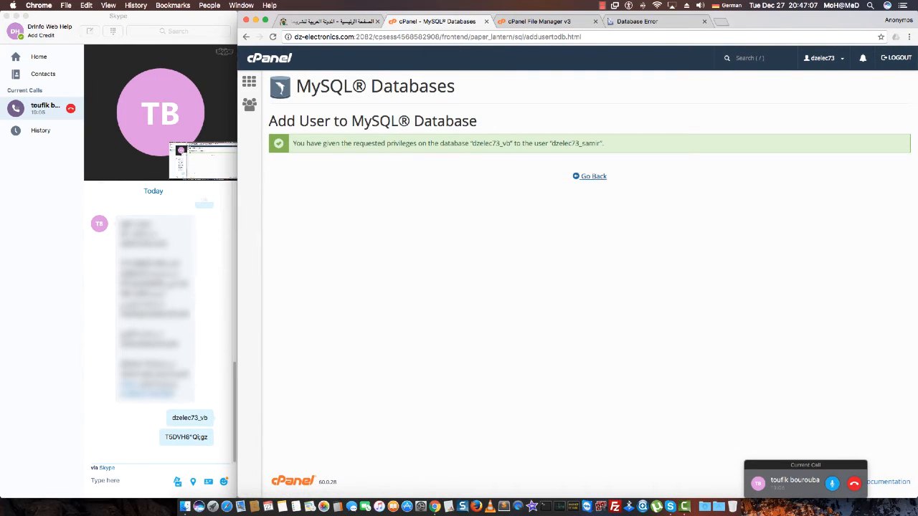
click(593, 177)
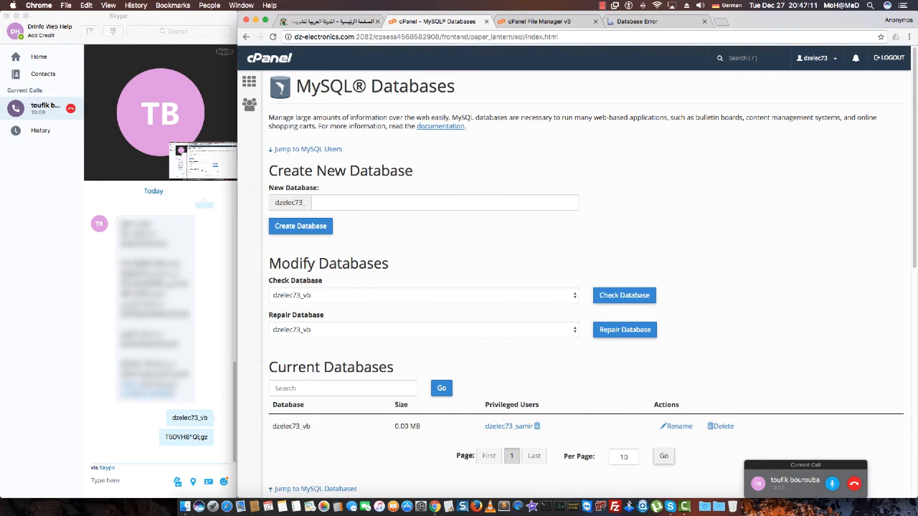
scroll(573, 287, down, 10)
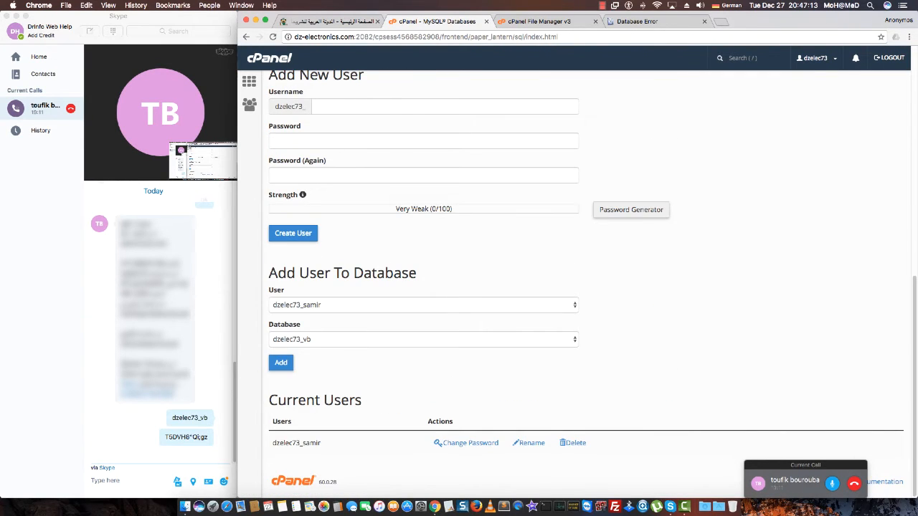
scroll(574, 287, up, 10)
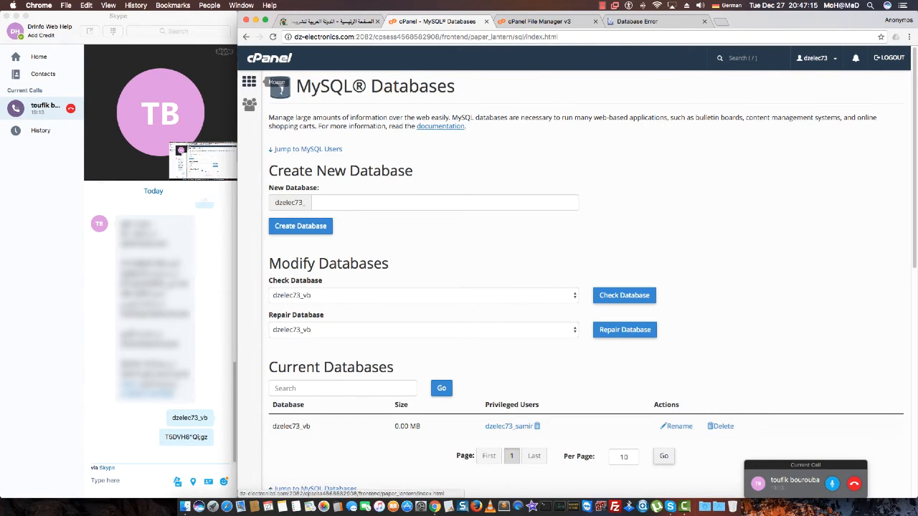
click(249, 81)
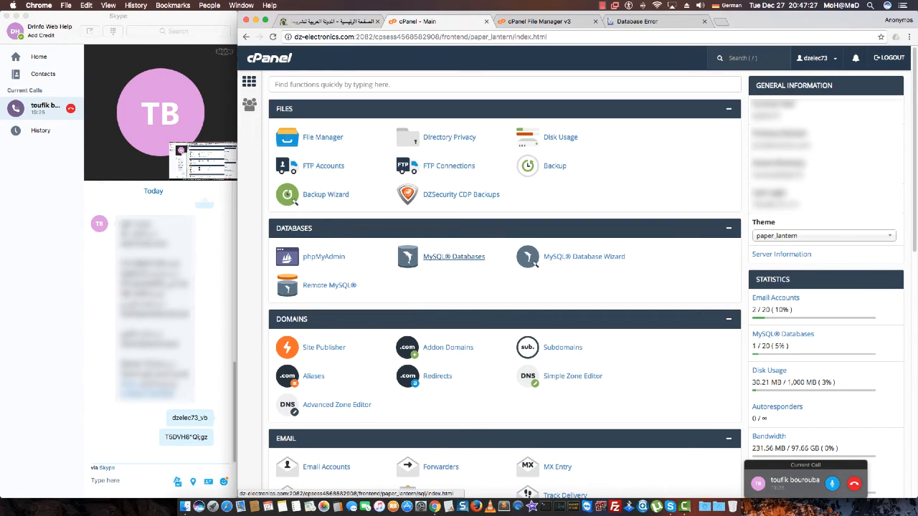
click(454, 256)
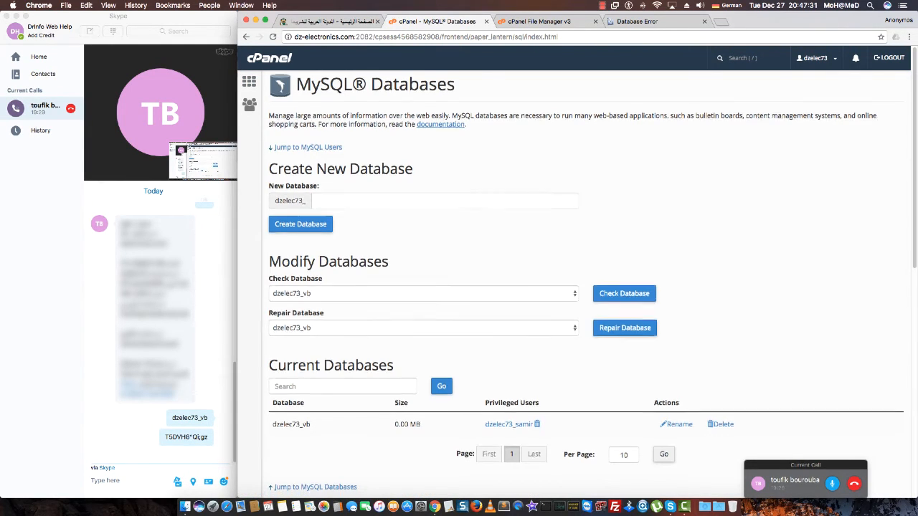
Step: Copy the database username from the Current Users list and send it in the Skype chat
scroll(574, 287, down, 5)
scroll(585, 287, down, 7)
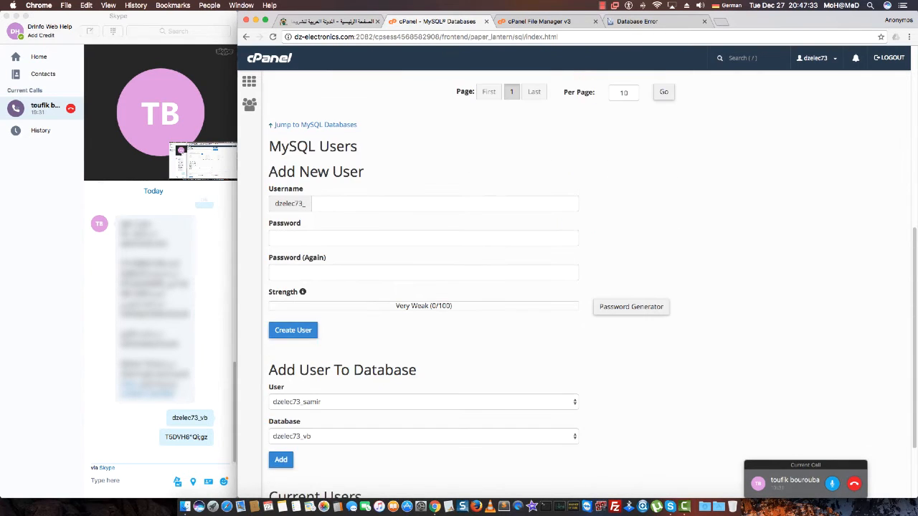
scroll(586, 287, down, 3)
drag(321, 444, 273, 443)
key(super+c)
key(super+Tab)
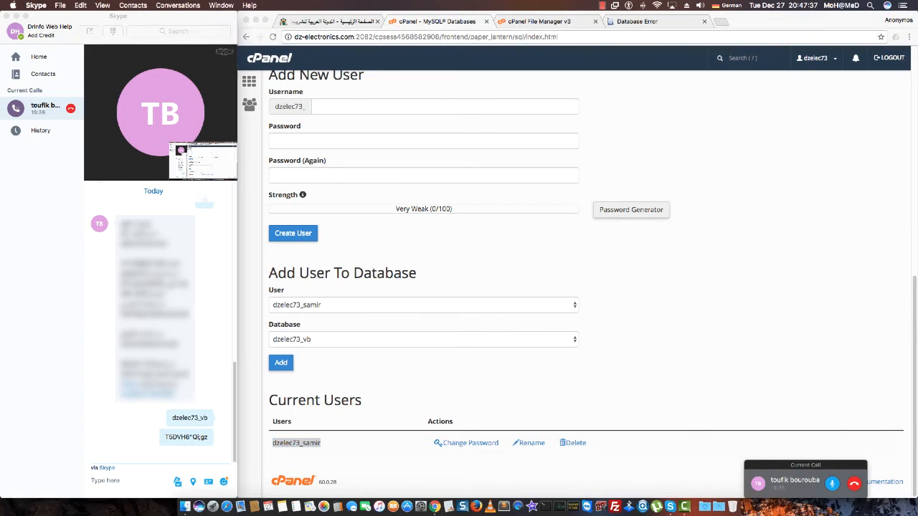
key(super+v)
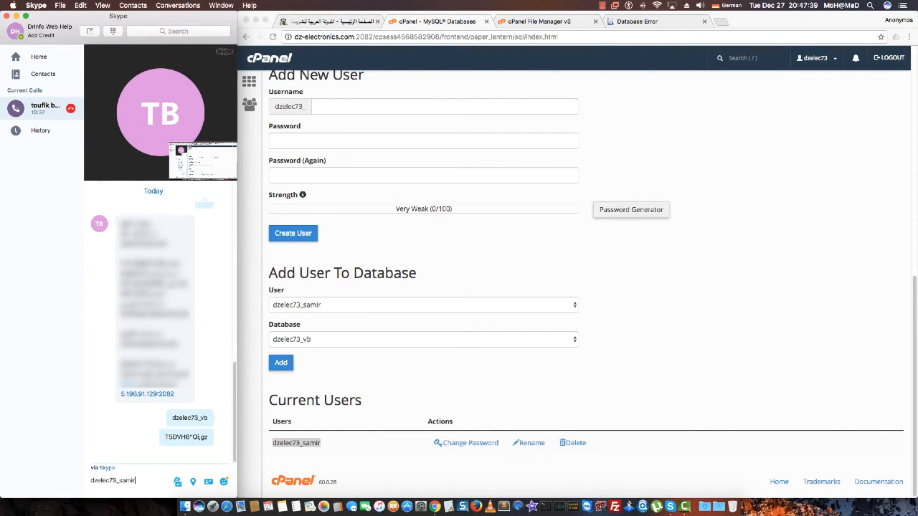
key(Return)
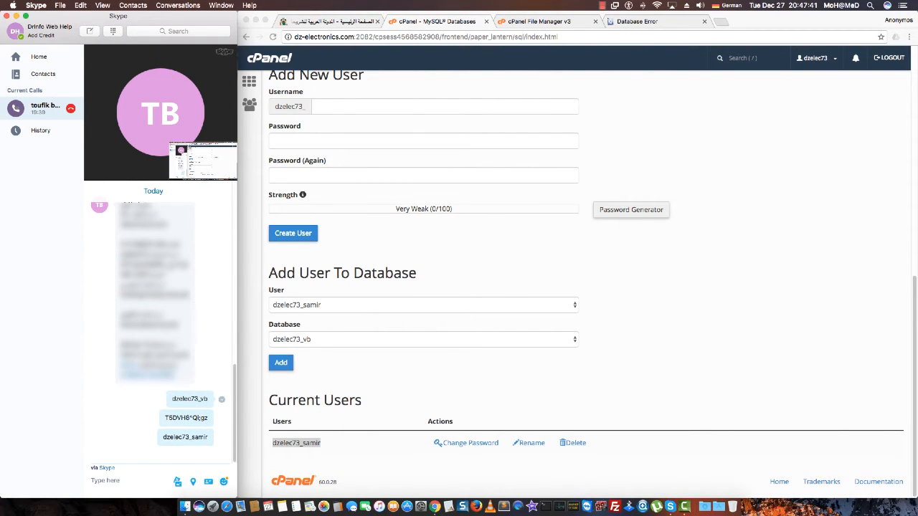
Step: Return to the cPanel home page in Chrome and switch to the open File Manager showing public_html
scroll(287, 251, up, 10)
click(287, 251)
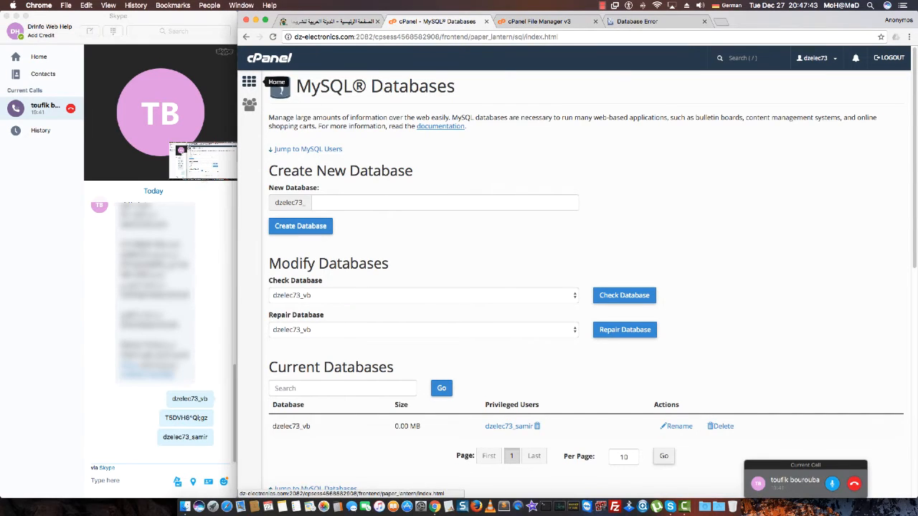
click(249, 82)
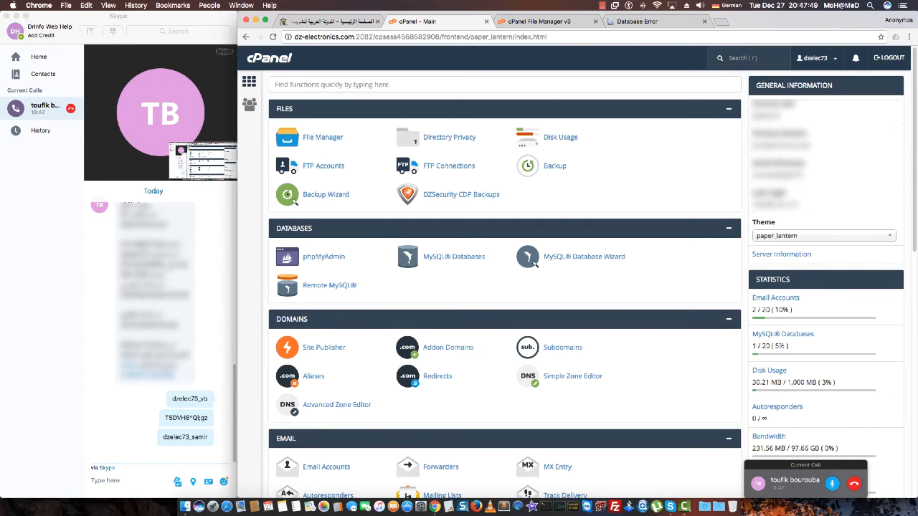
click(539, 21)
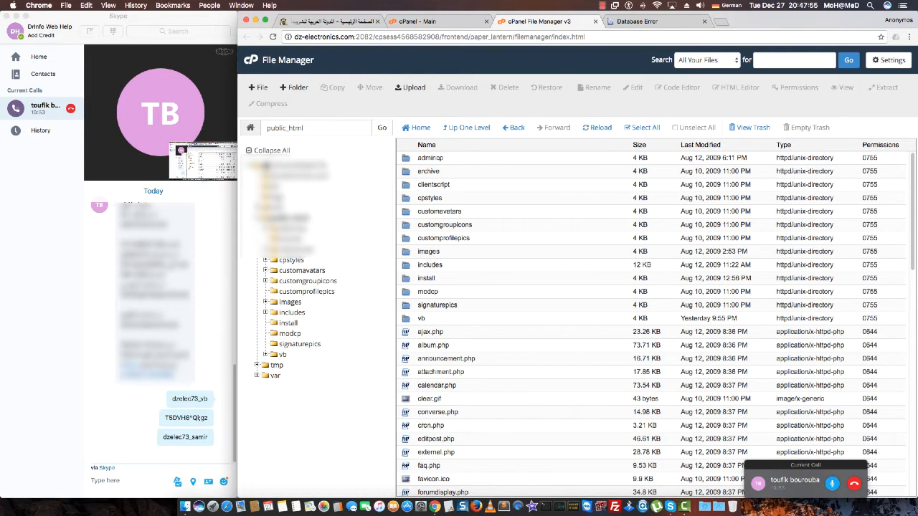
click(189, 398)
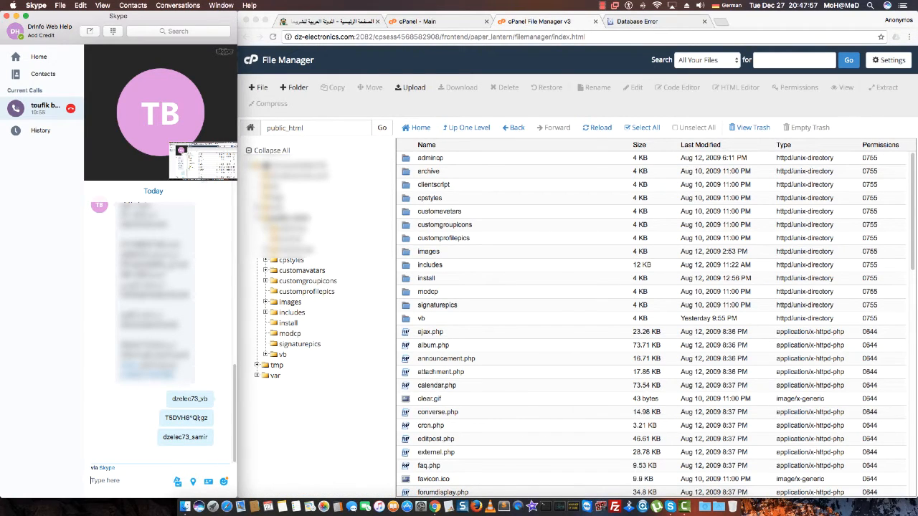
click(646, 106)
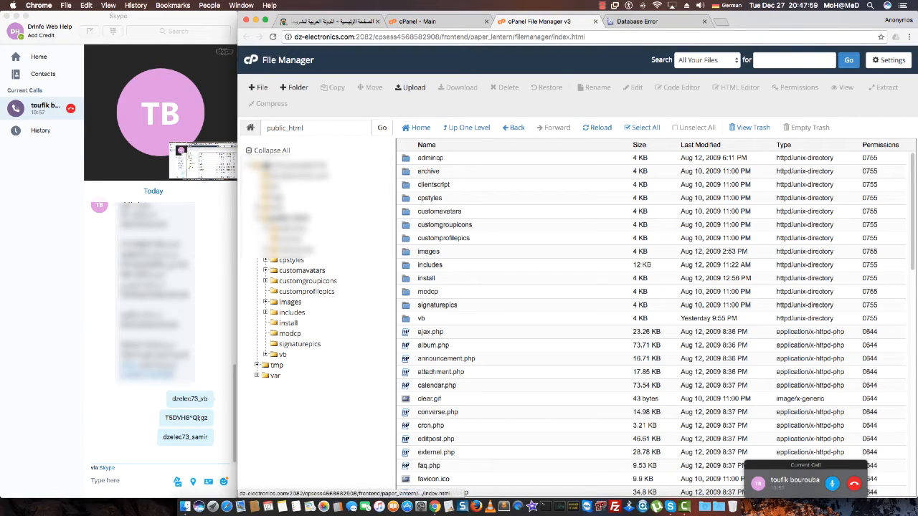
Step: Look through the forum files in public_html and open the includes folder
scroll(651, 322, down, 5)
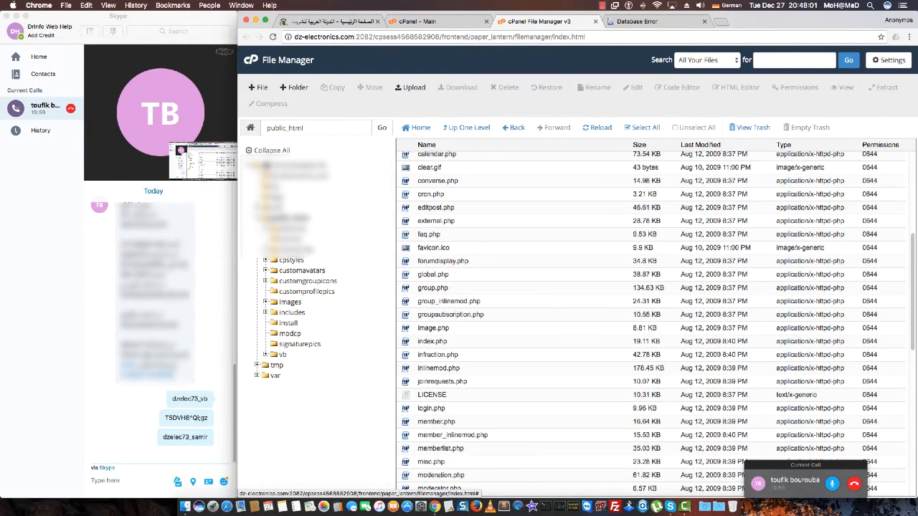
scroll(652, 322, down, 10)
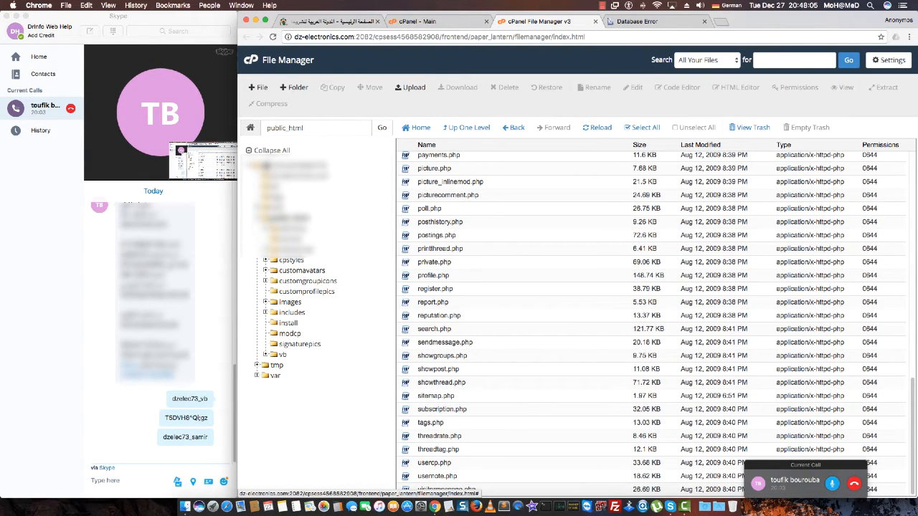
click(456, 463)
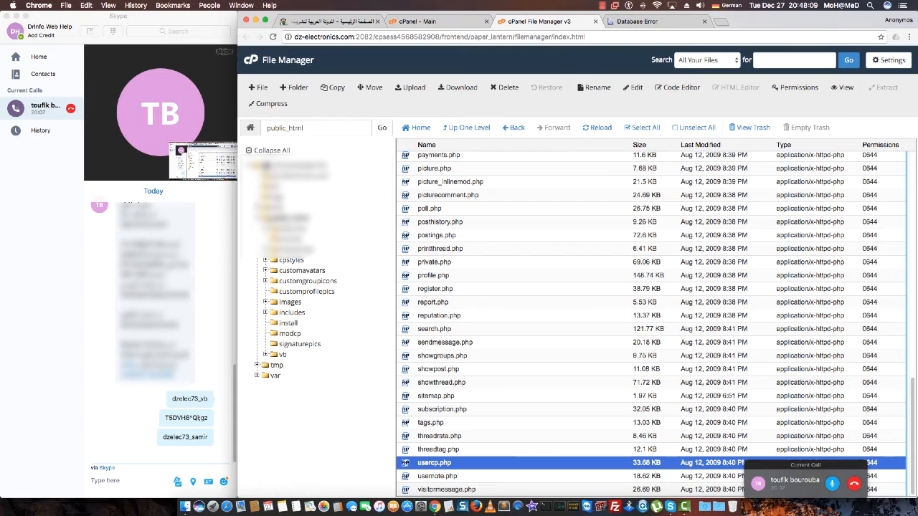
scroll(651, 323, up, 3)
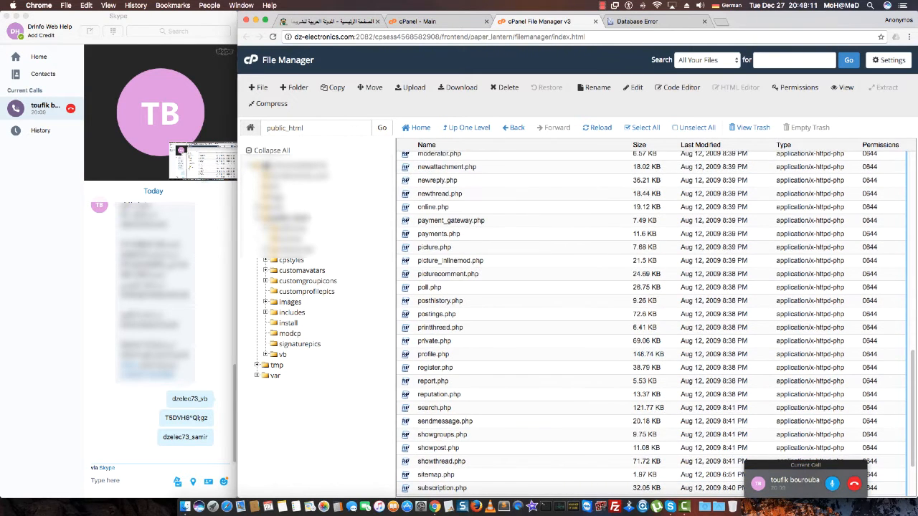
scroll(652, 323, up, 3)
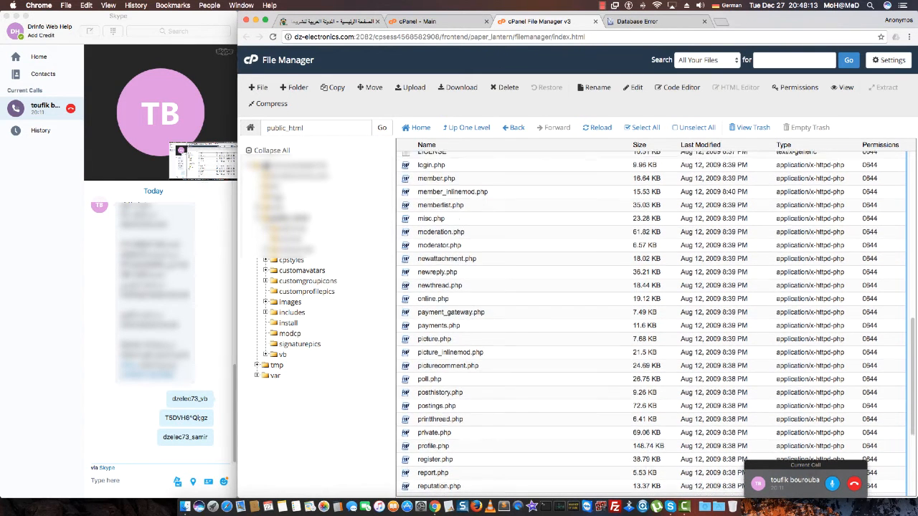
scroll(652, 323, up, 4)
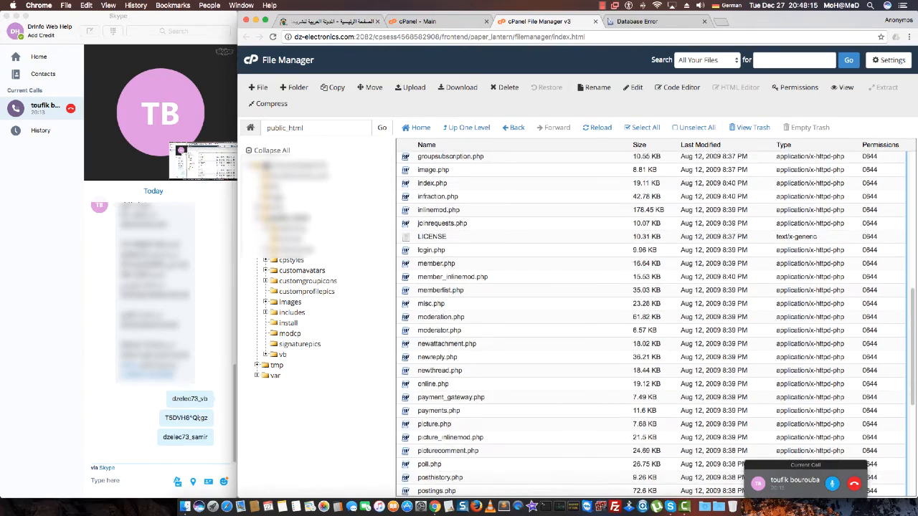
scroll(652, 322, up, 2)
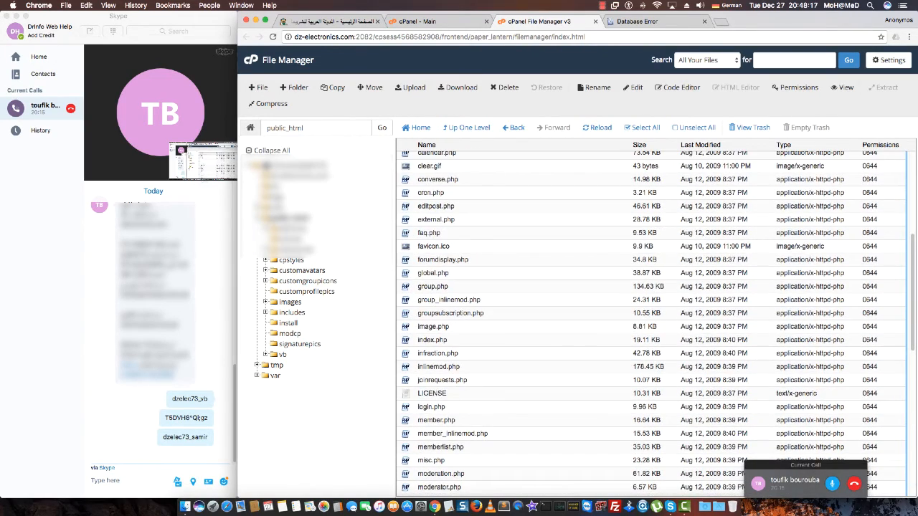
scroll(651, 323, up, 2)
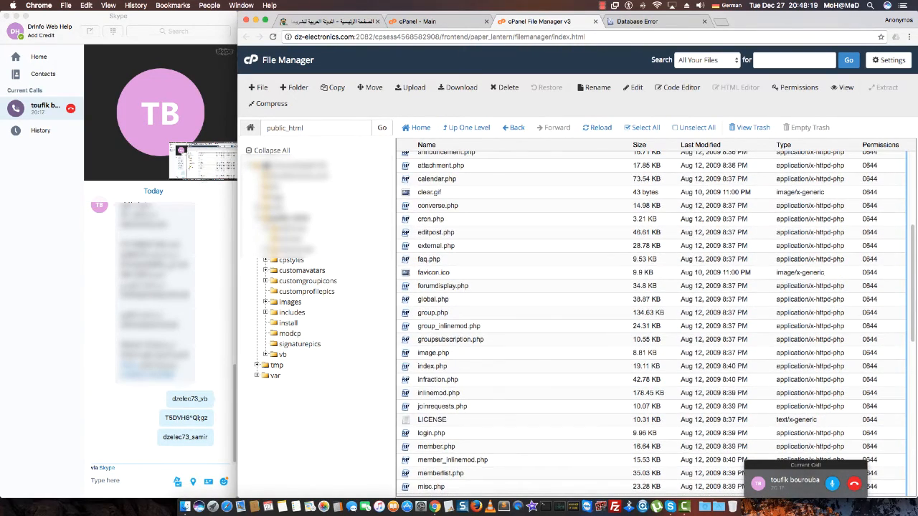
scroll(652, 323, up, 1)
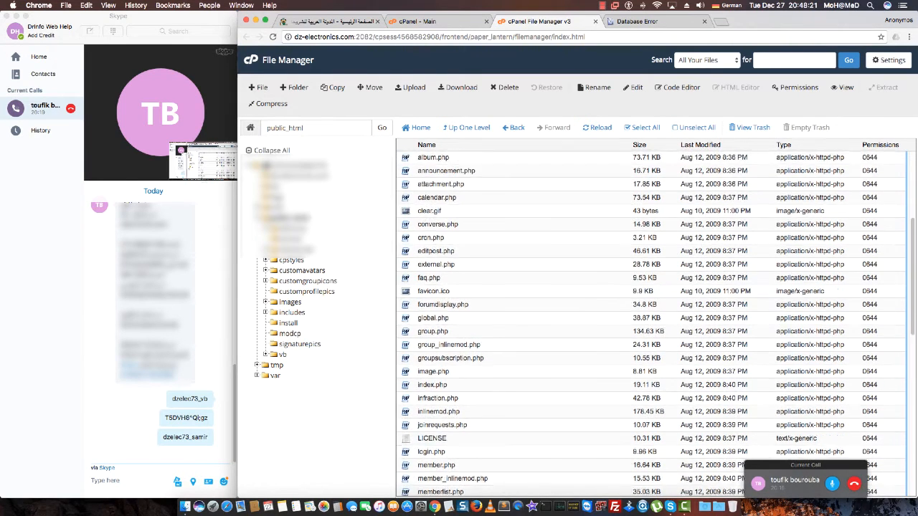
scroll(655, 323, up, 10)
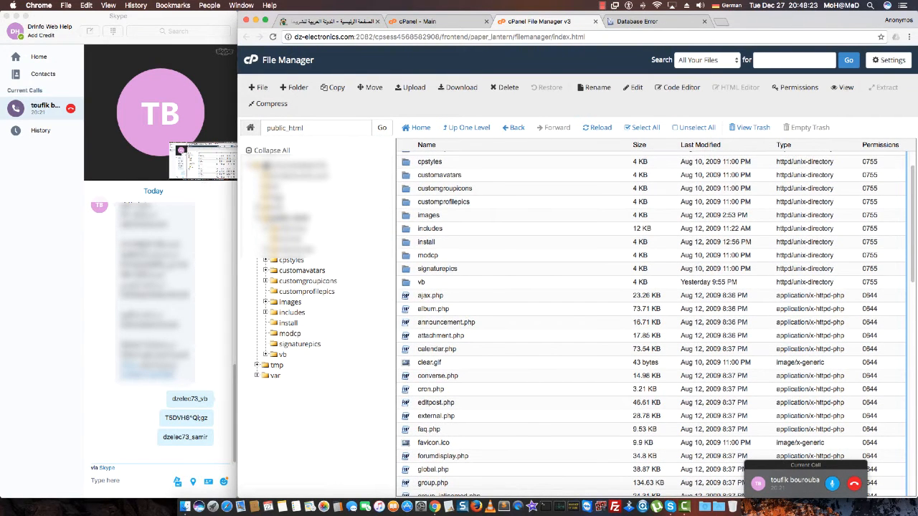
click(431, 229)
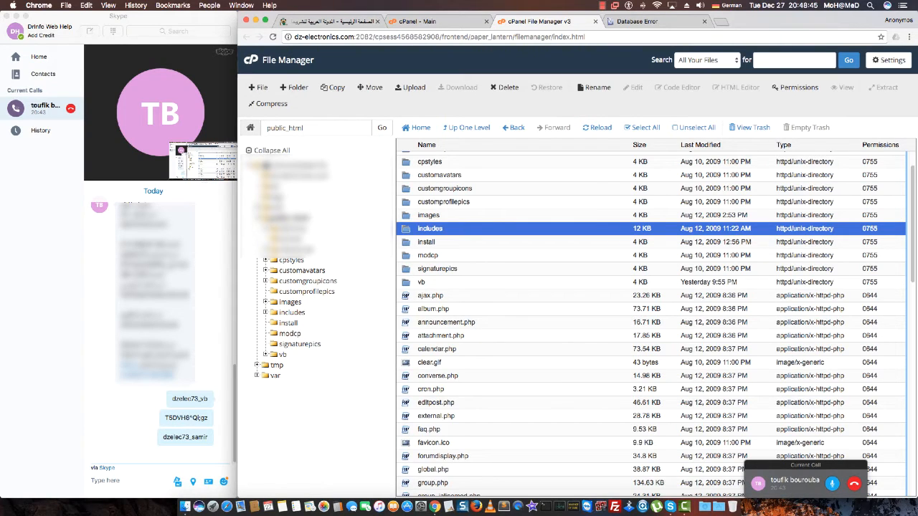
double_click(406, 228)
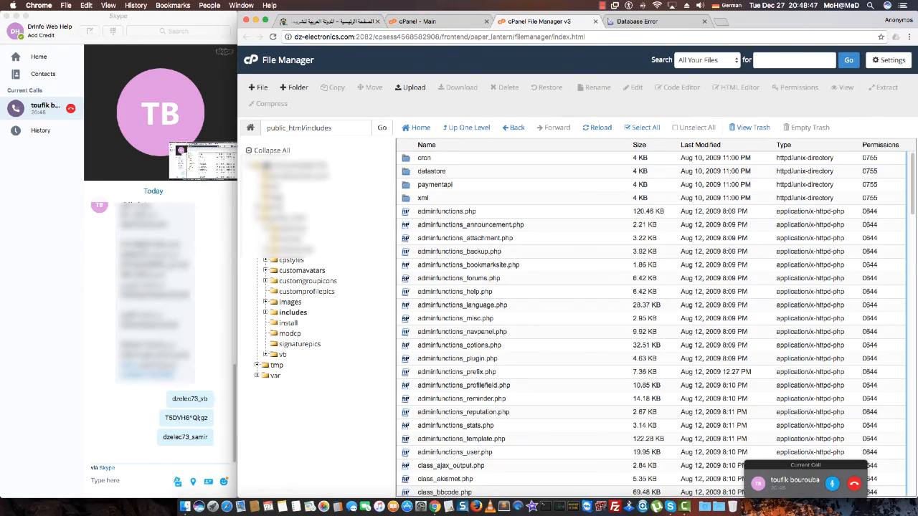
Step: Find config.php in the includes folder and open it in the text editor to view its contents
scroll(653, 323, down, 15)
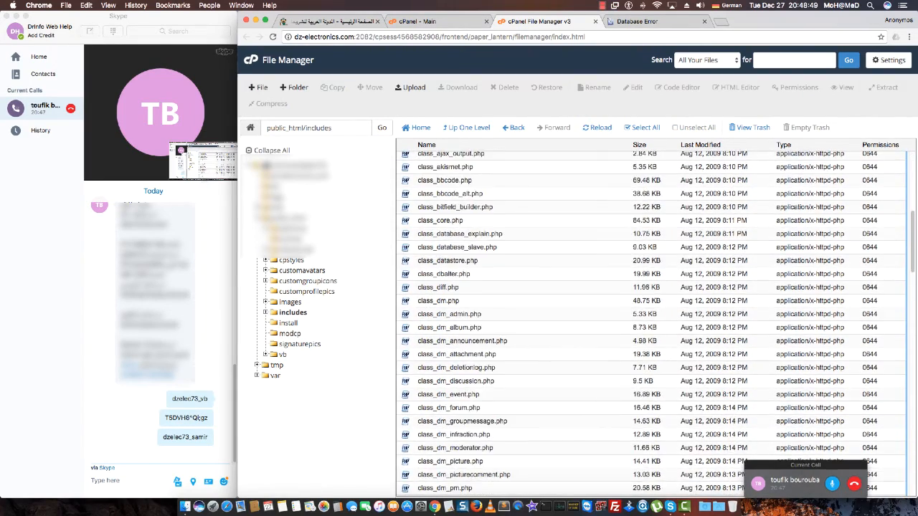
scroll(653, 323, down, 15)
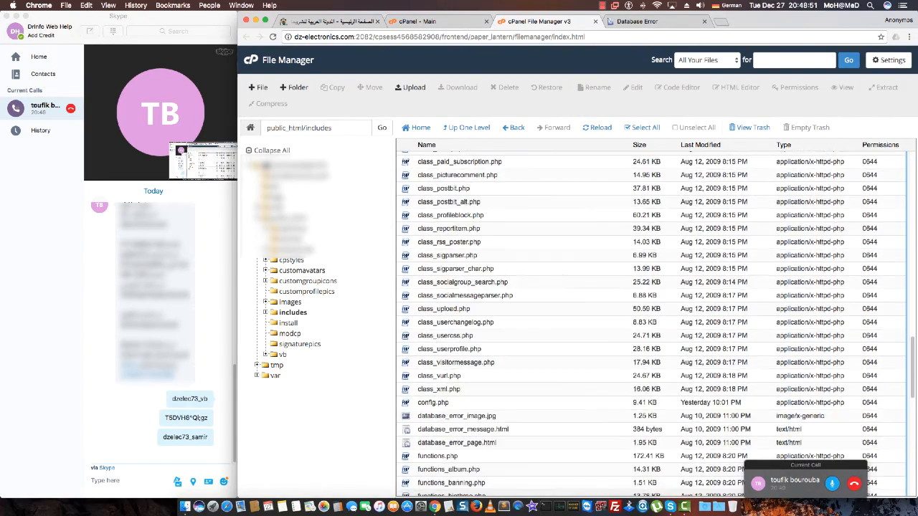
scroll(652, 322, down, 15)
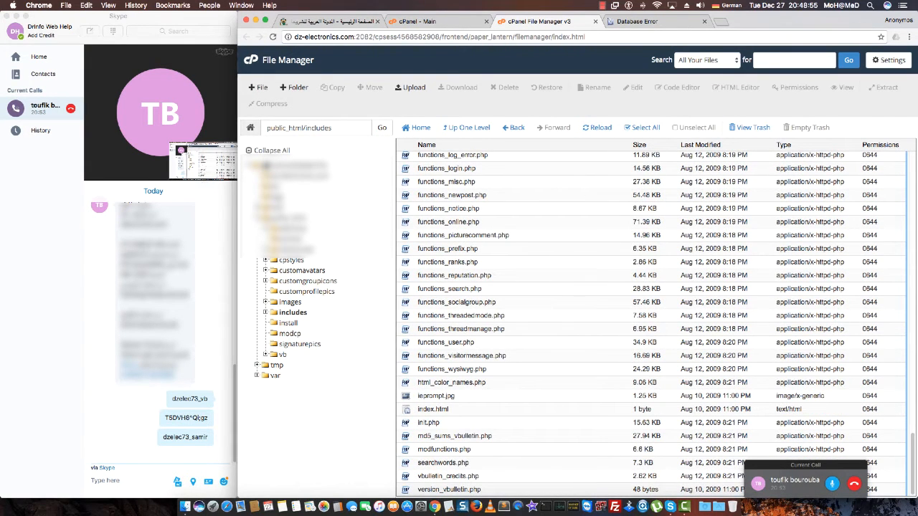
scroll(653, 323, up, 6)
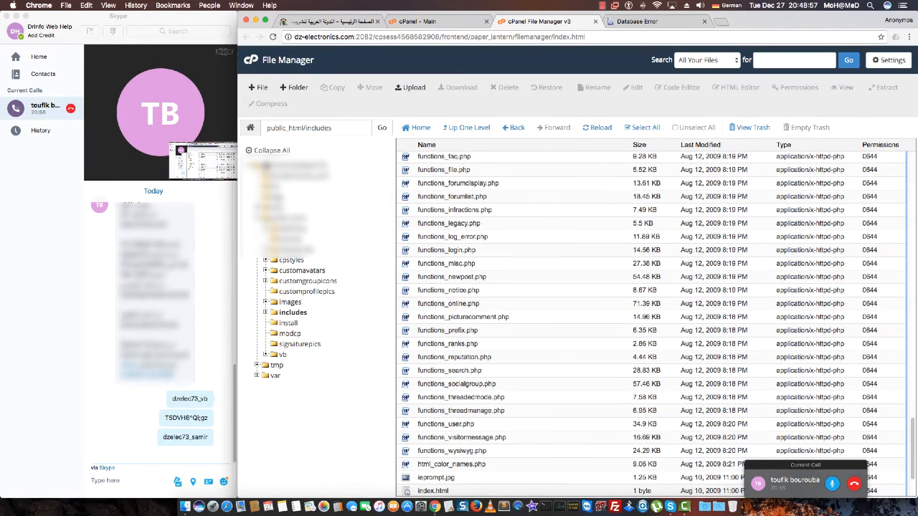
scroll(652, 322, up, 5)
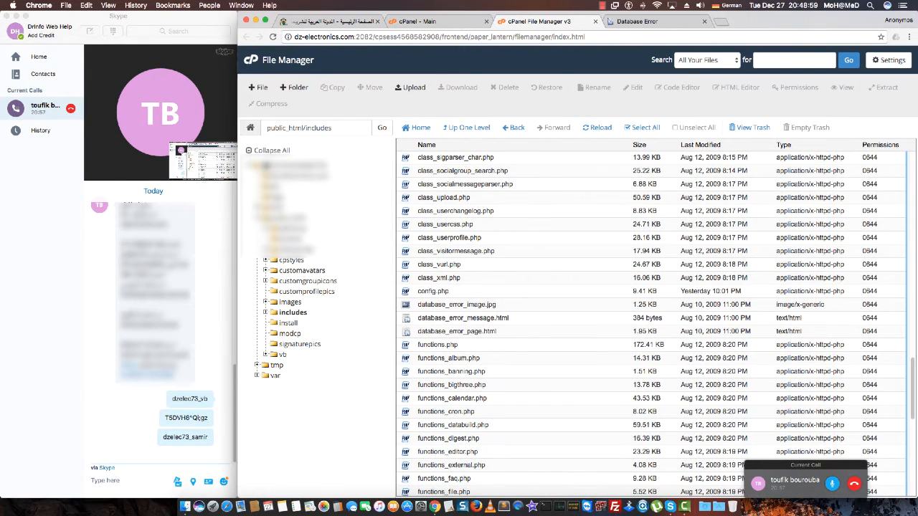
click(433, 291)
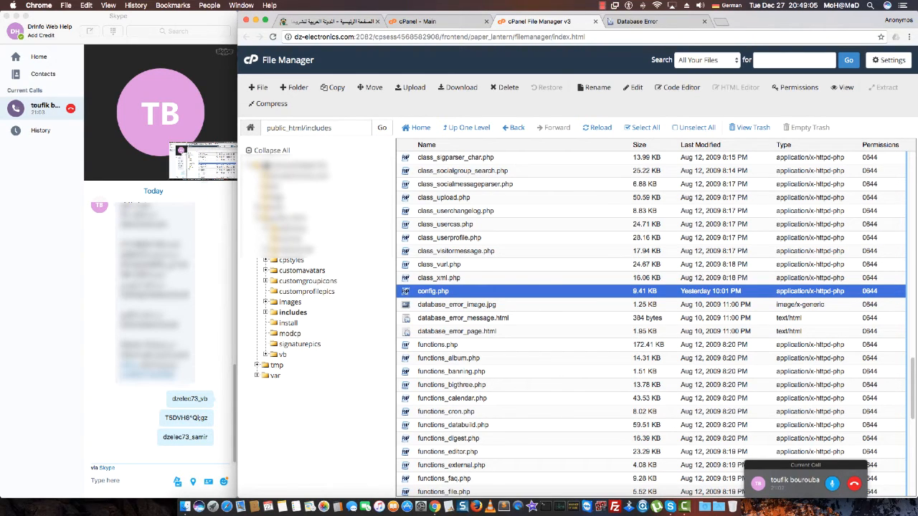
right_click(475, 293)
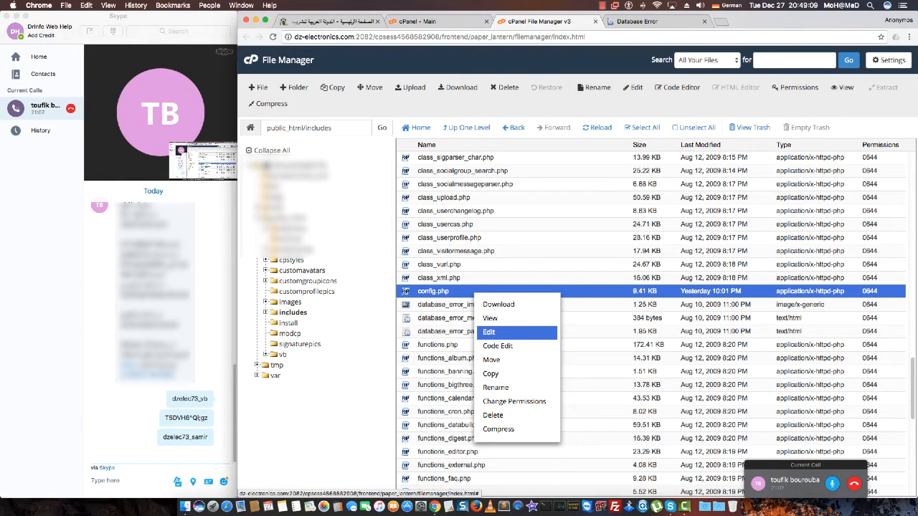
right_click(472, 291)
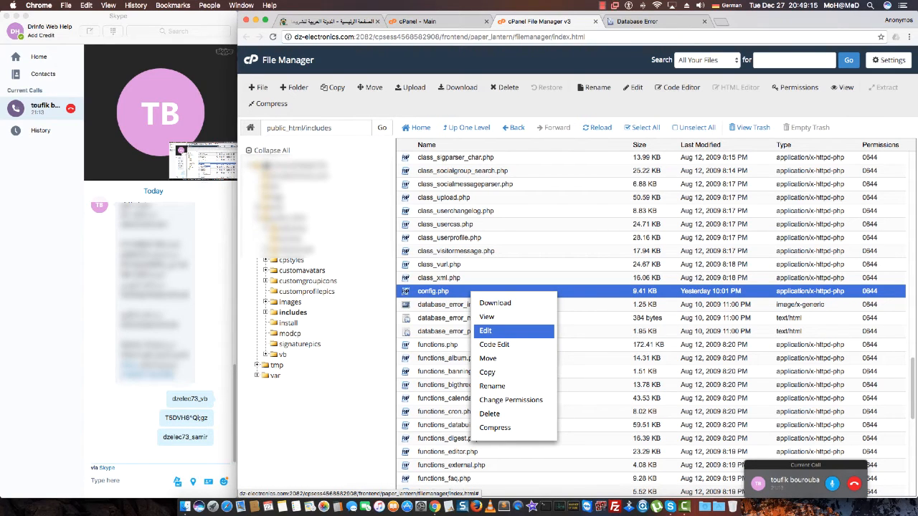
click(495, 330)
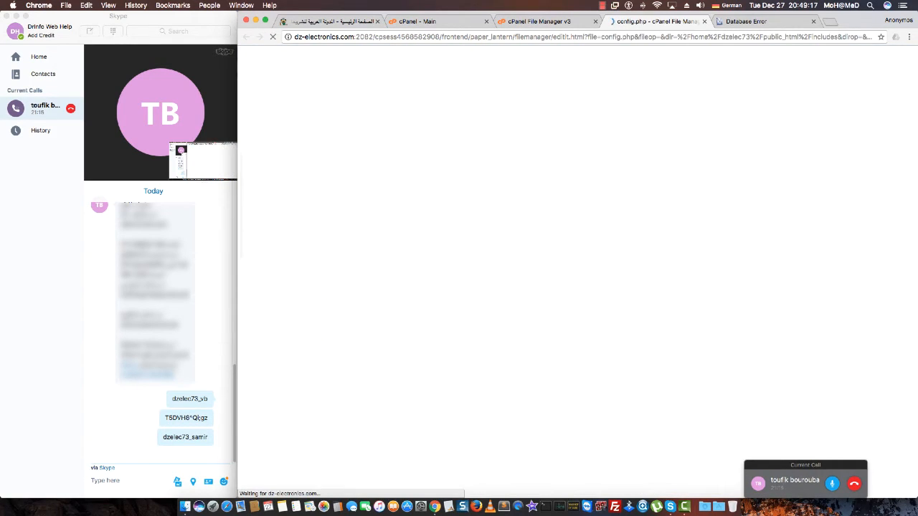
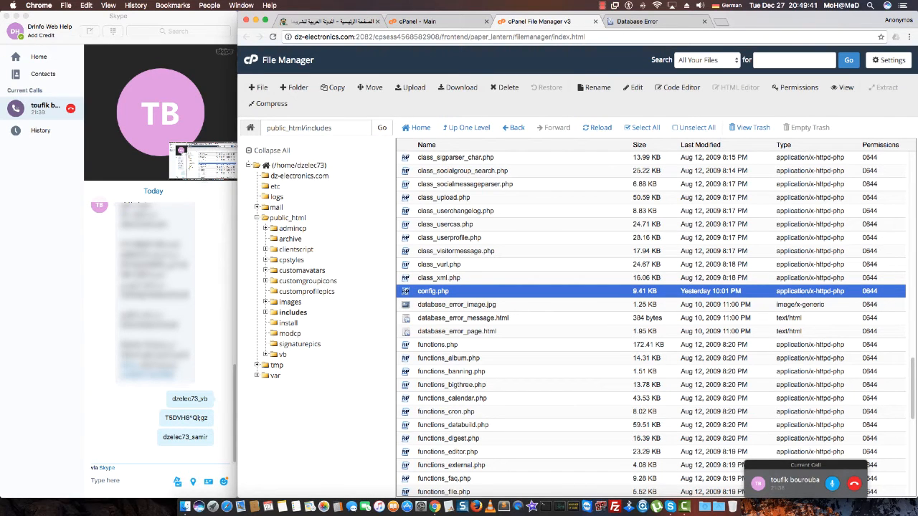
Step: Go back to public_html and permanently delete all of its files and folders, skipping the trash
scroll(652, 323, up, 15)
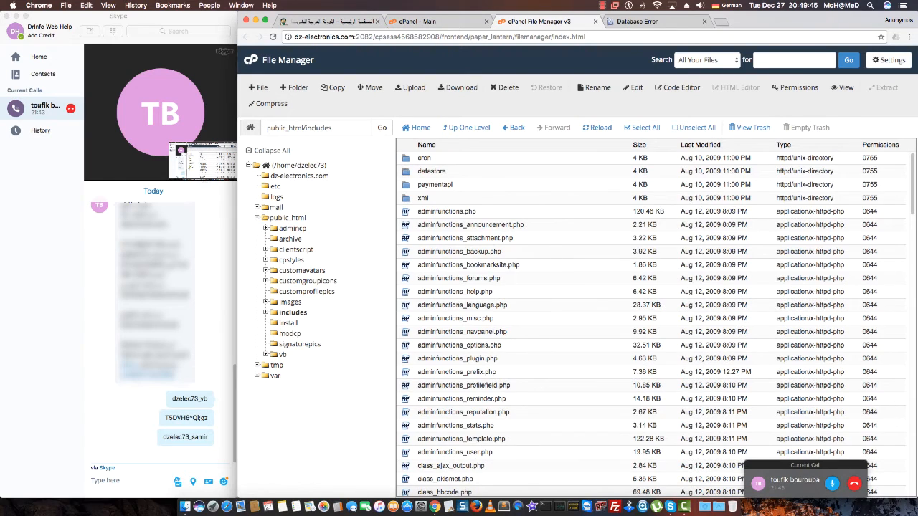
click(515, 128)
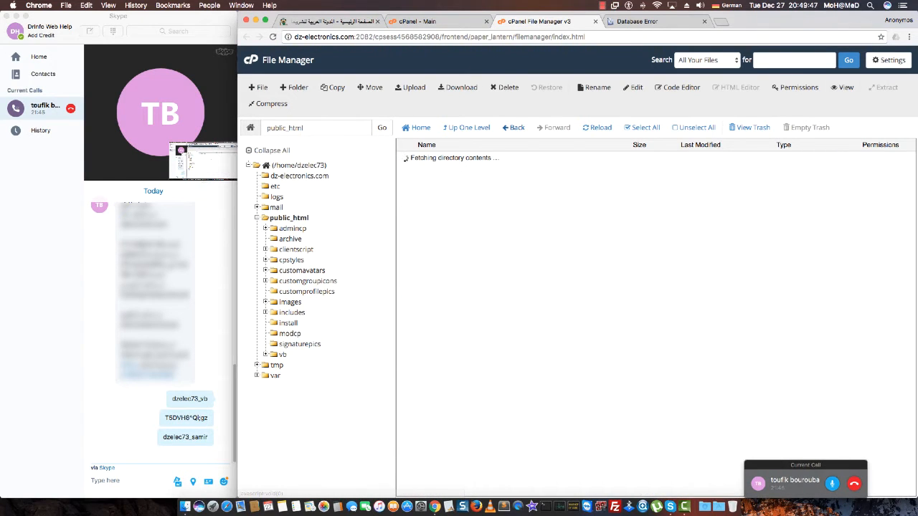
scroll(651, 322, down, 15)
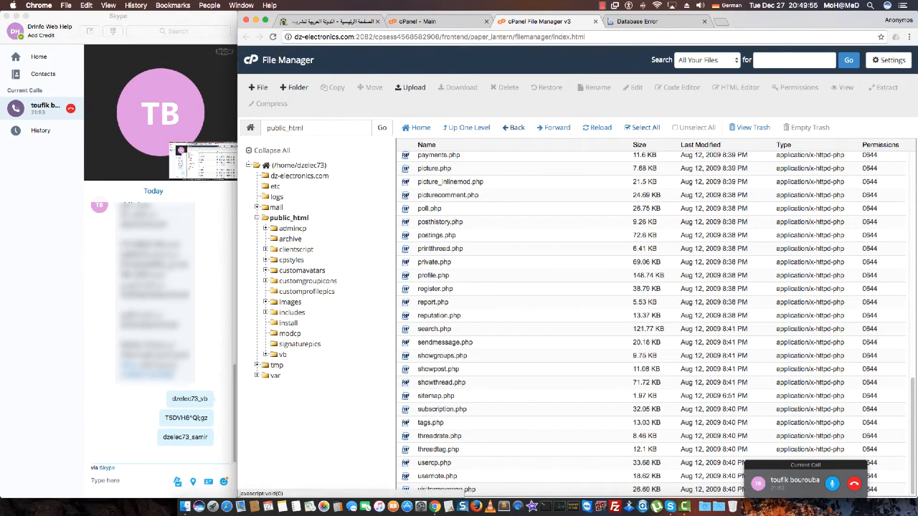
click(643, 128)
scroll(652, 323, up, 15)
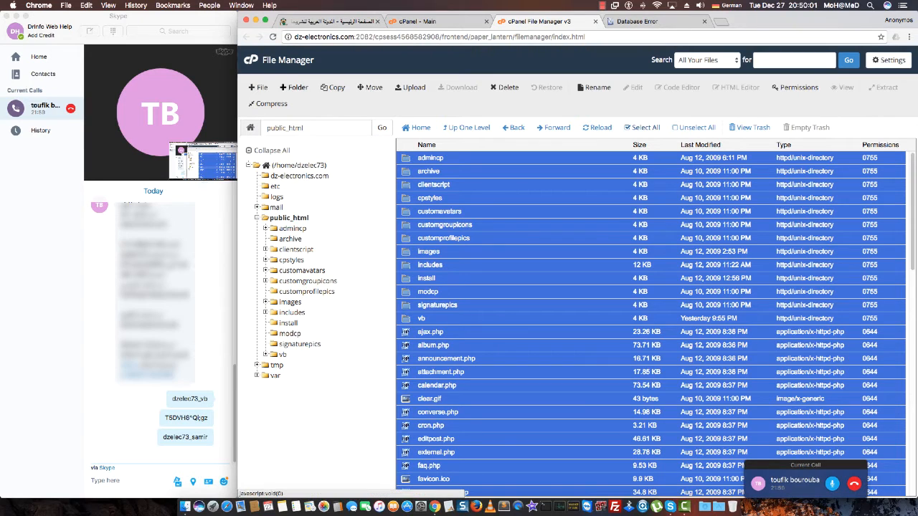
click(508, 87)
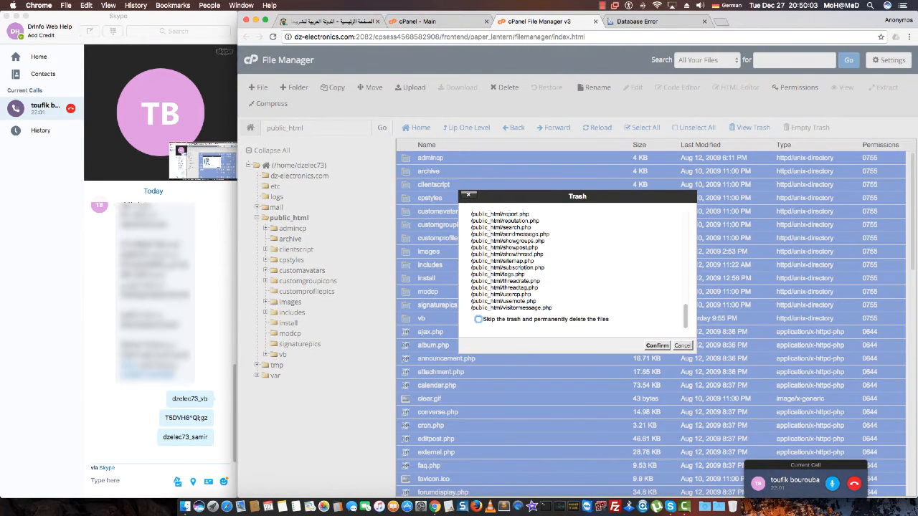
click(479, 319)
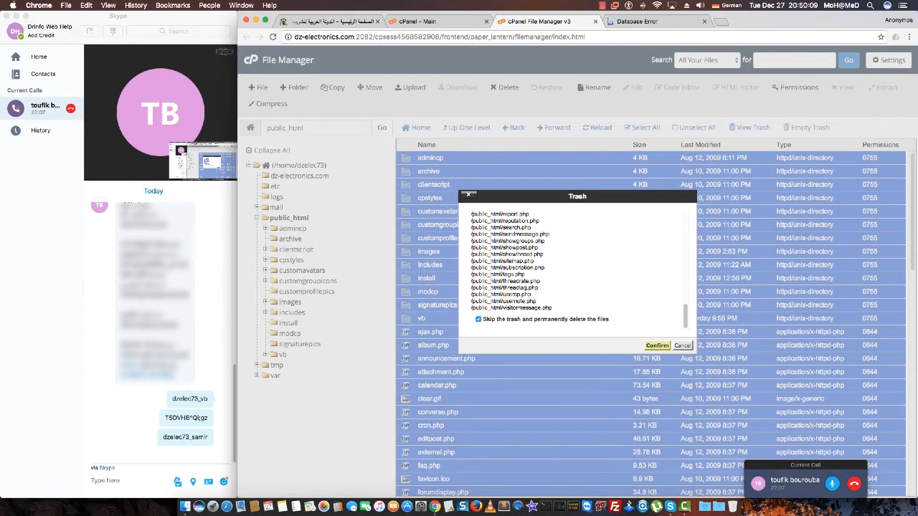
click(657, 346)
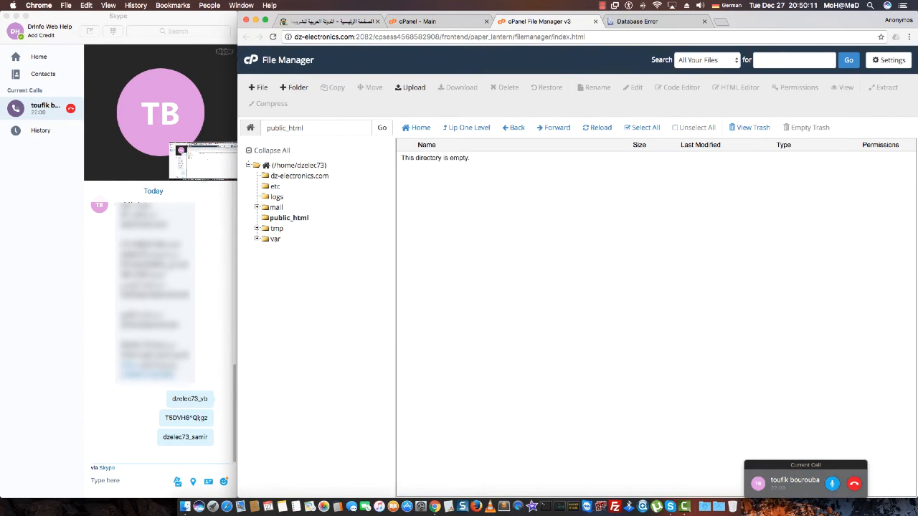
click(288, 218)
Step: Reload the dz-electronics.com page and read the response the site gives with public_html emptied
click(637, 21)
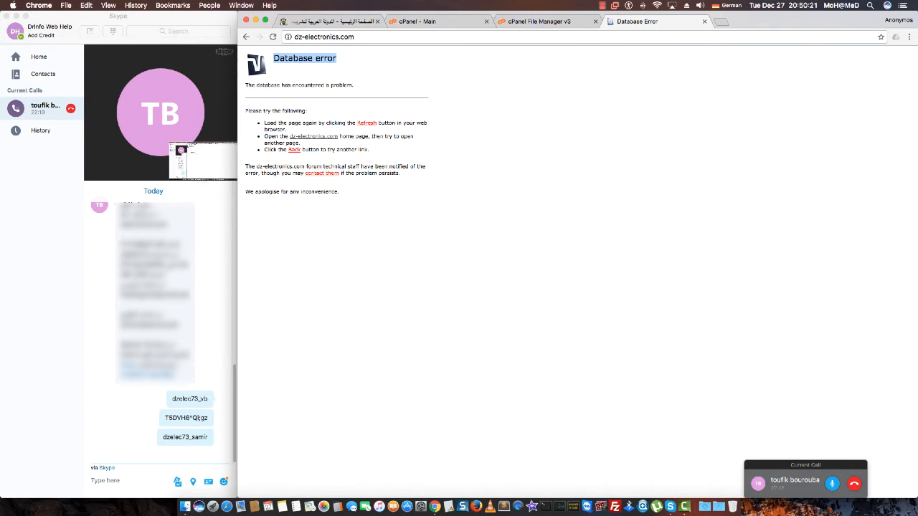
right_click(448, 81)
click(466, 110)
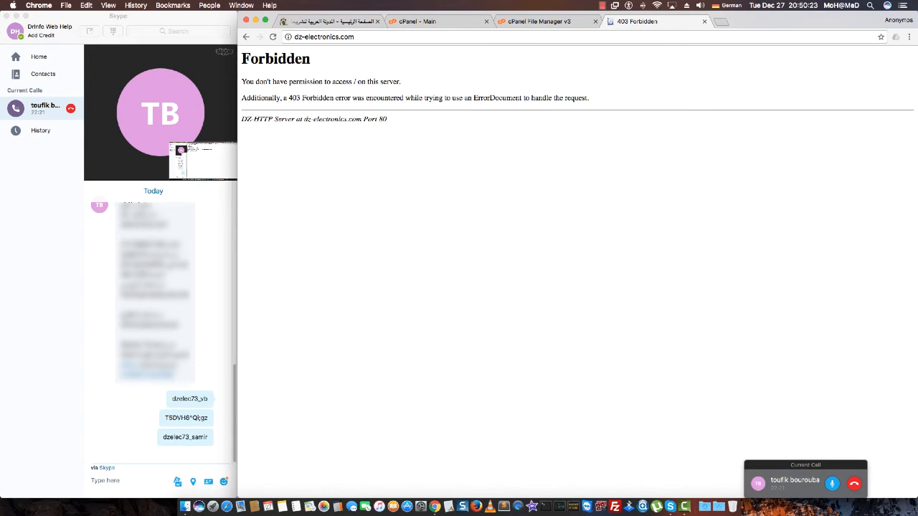
drag(312, 59, 403, 82)
click(245, 60)
drag(590, 98, 242, 81)
click(243, 82)
Step: Return to the File Manager and create a new file named index.html in public_html
click(539, 22)
right_click(495, 178)
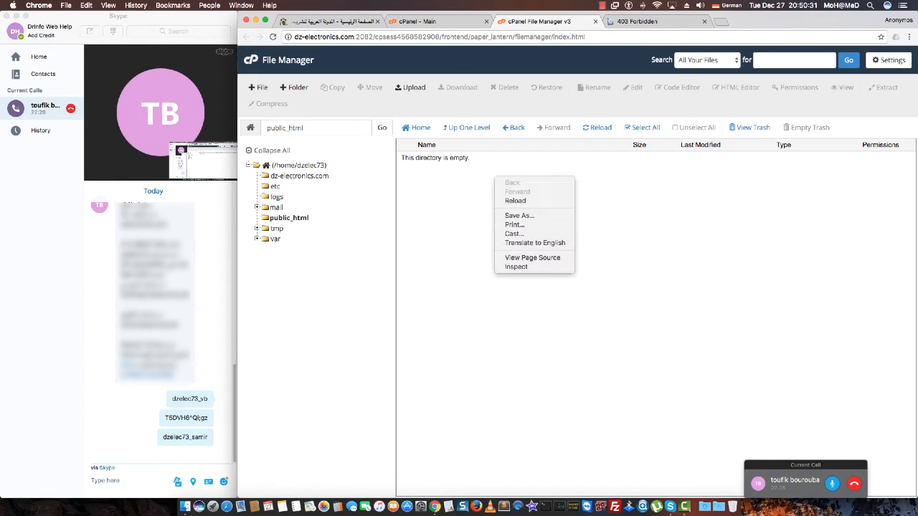
key(Escape)
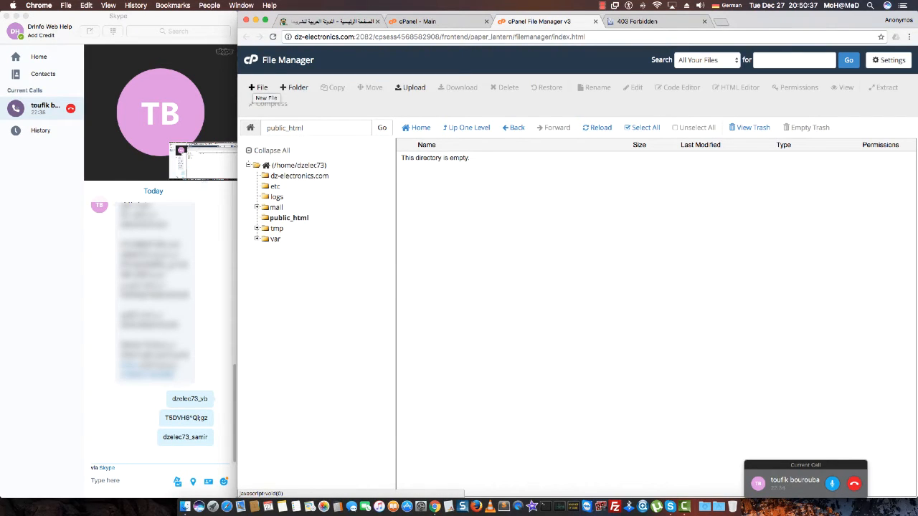
click(259, 87)
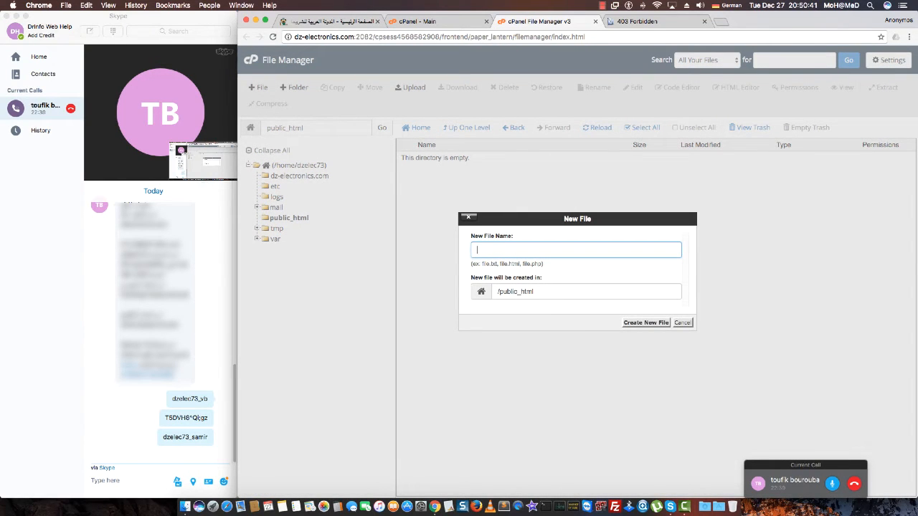
text(index.htmnl)
key(BackSpace)
key(BackSpace)
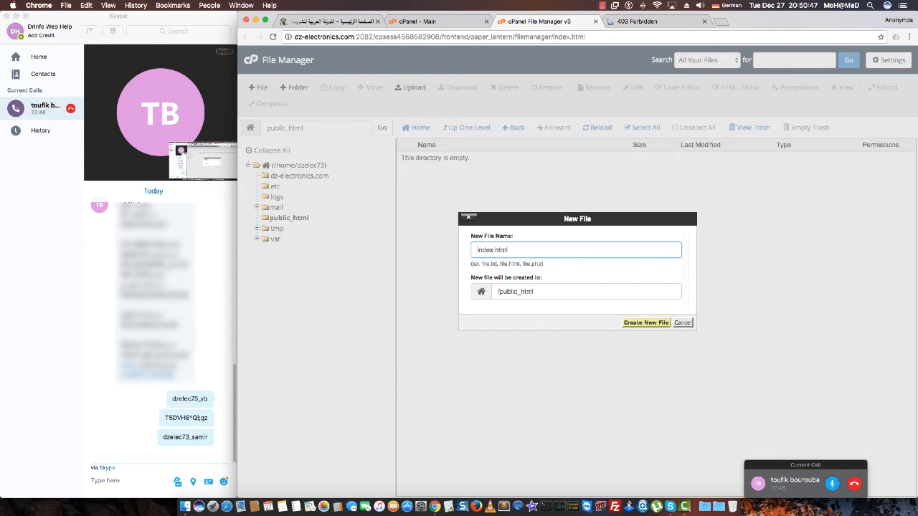
click(646, 322)
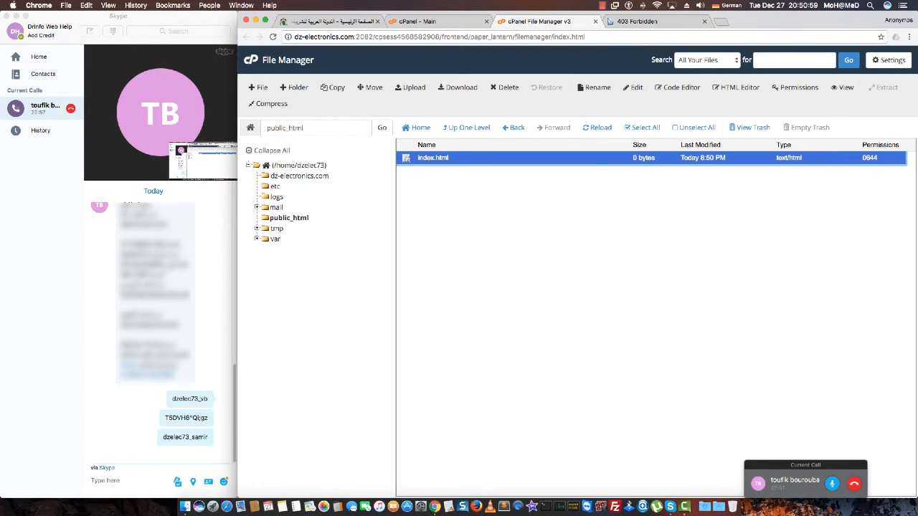
Step: Reload the dz-electronics.com page to check how the site loads with the empty index.html
click(639, 22)
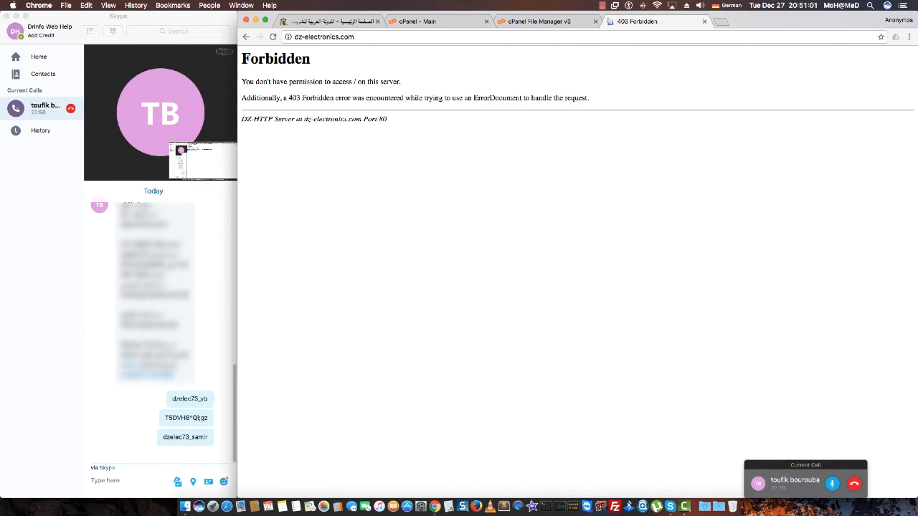
key(super+r)
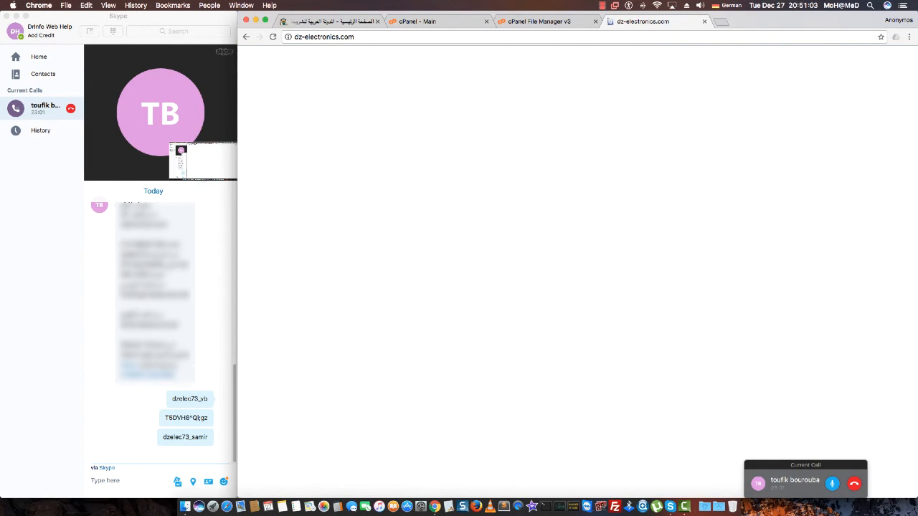
click(564, 21)
click(635, 22)
key(super+r)
Step: Open index.html from public_html for editing, enter the text "Hello World" and save the changes
click(552, 22)
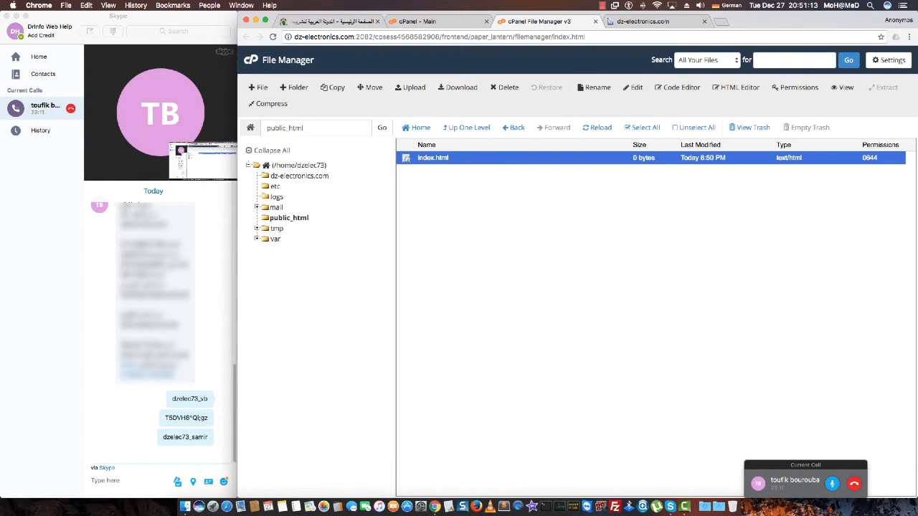
right_click(455, 159)
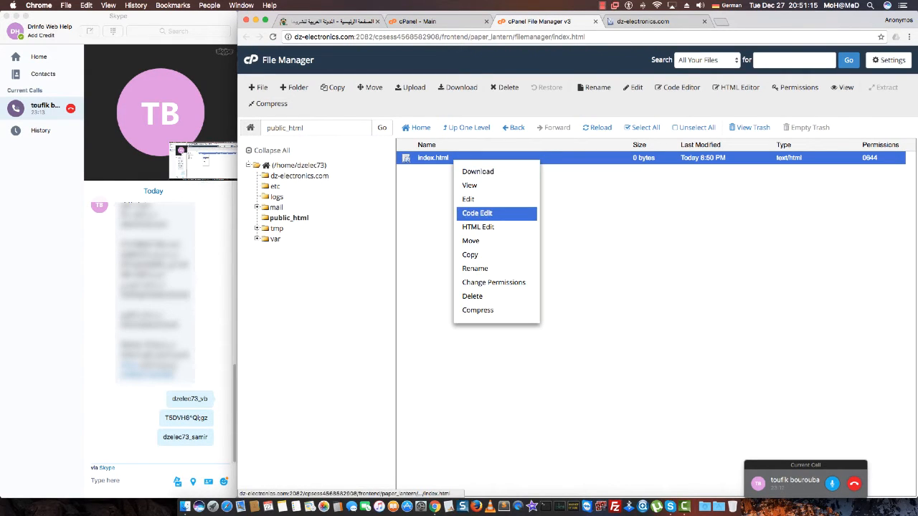
click(473, 199)
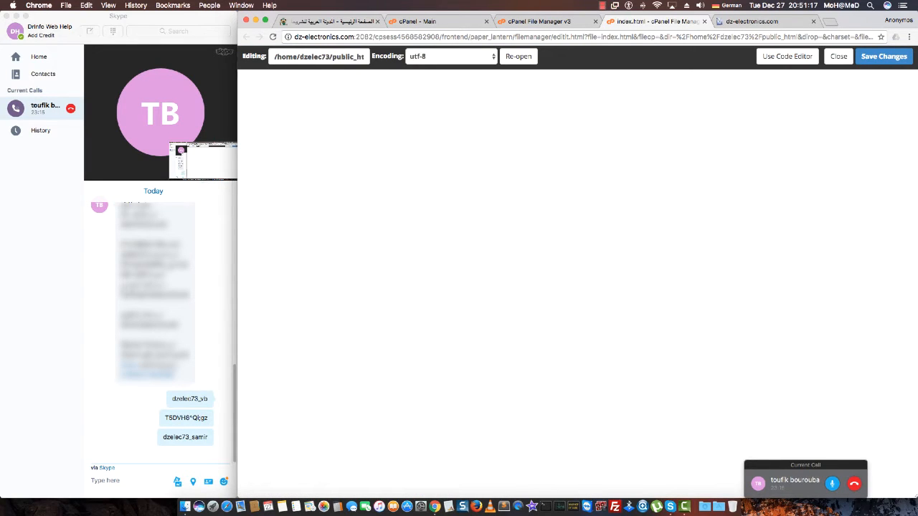
text(Hello Word)
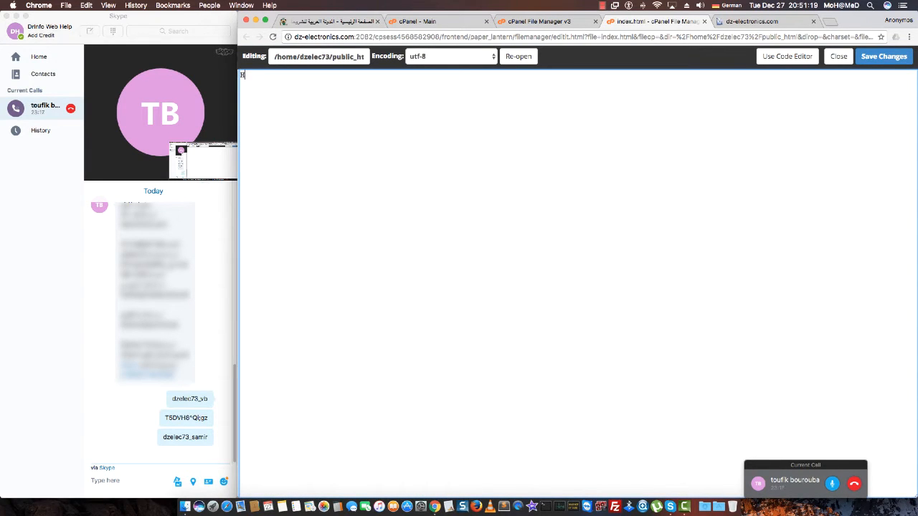
text(l)
key(BackSpace)
key(BackSpace)
text(ld)
click(884, 56)
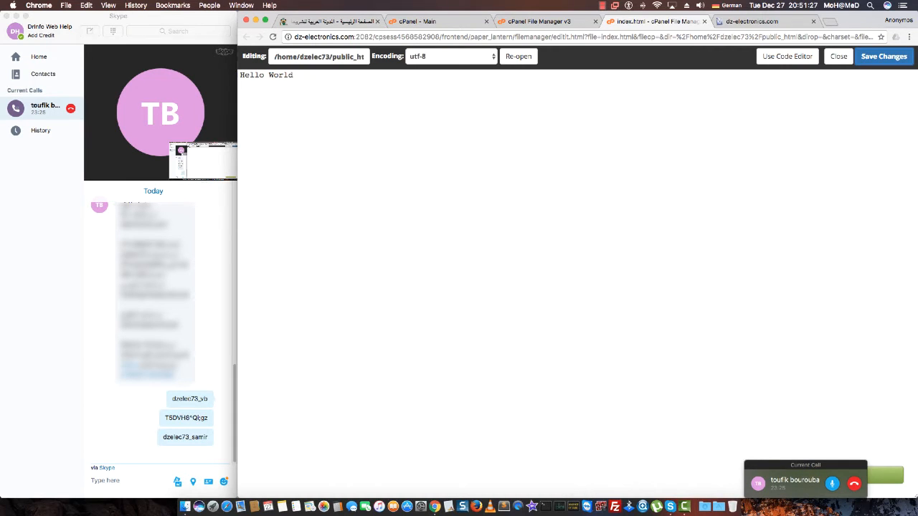
Step: Reload the dz-electronics.com page to check the saved index.html text, then return to the File Manager
click(753, 21)
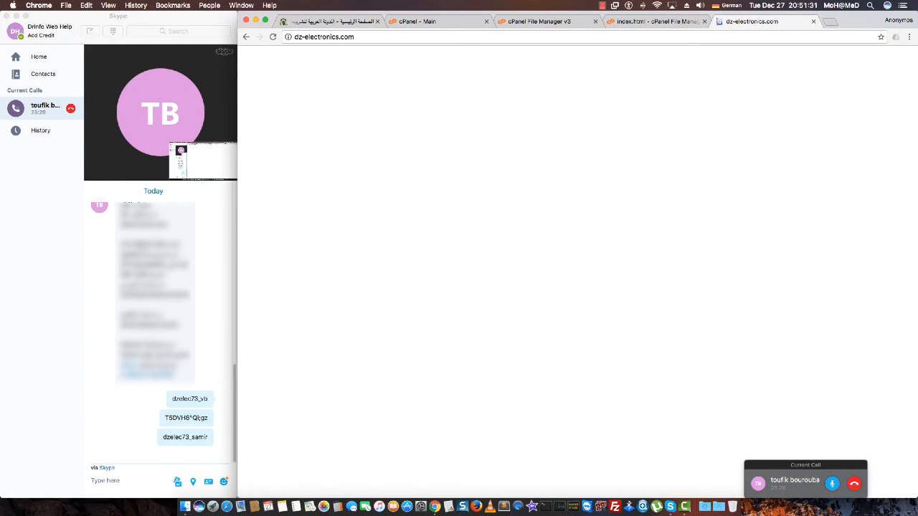
key(super+r)
drag(280, 55, 241, 55)
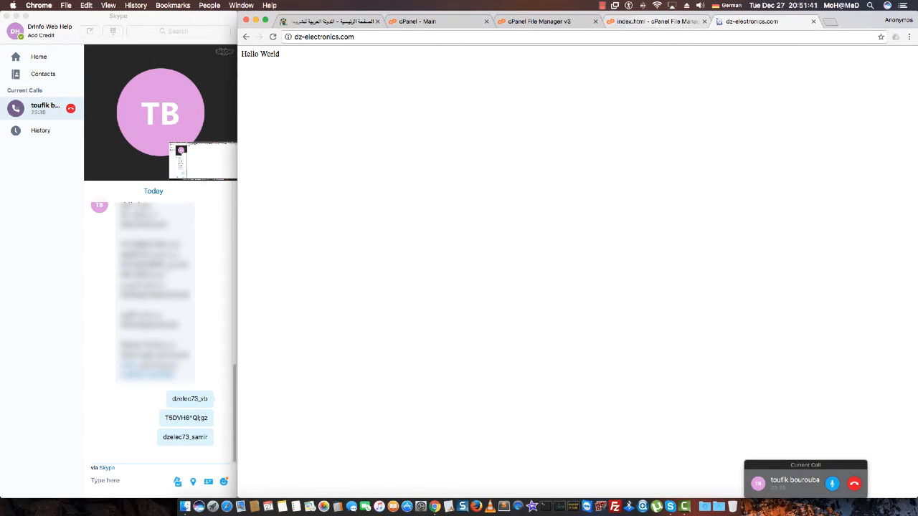
key(ctrl+shift+Tab)
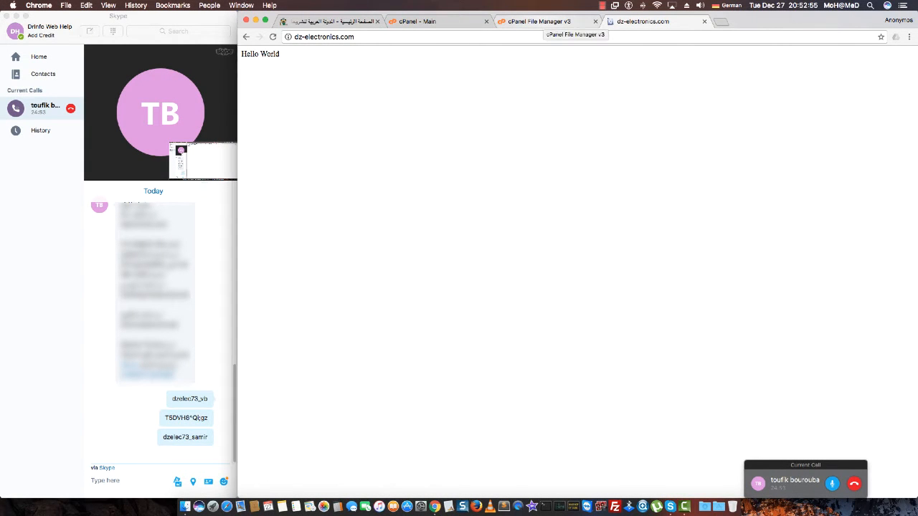
key(ctrl+shift+Tab)
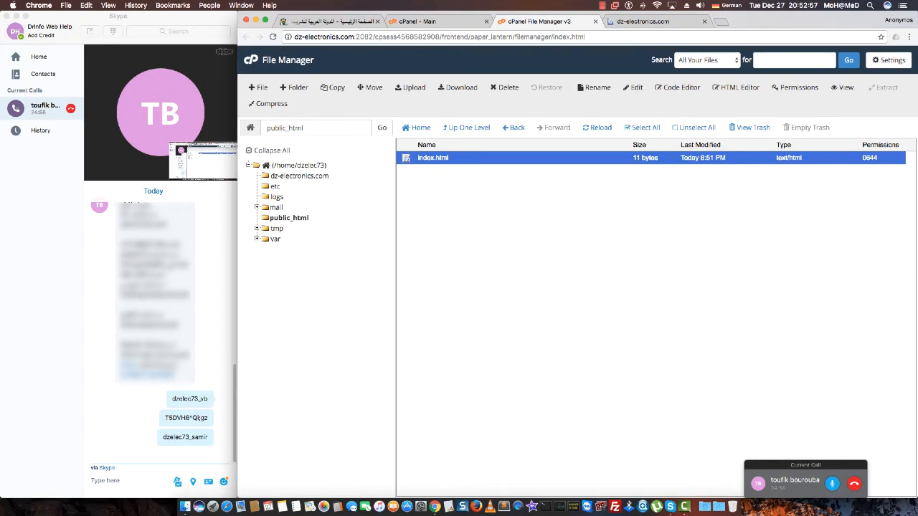
Step: Search Google for "free vbulletin forum download" in a new tab and open the GreenHatWorld vBulletin 5.1.0 result in a separate tab
key(ctrl+t)
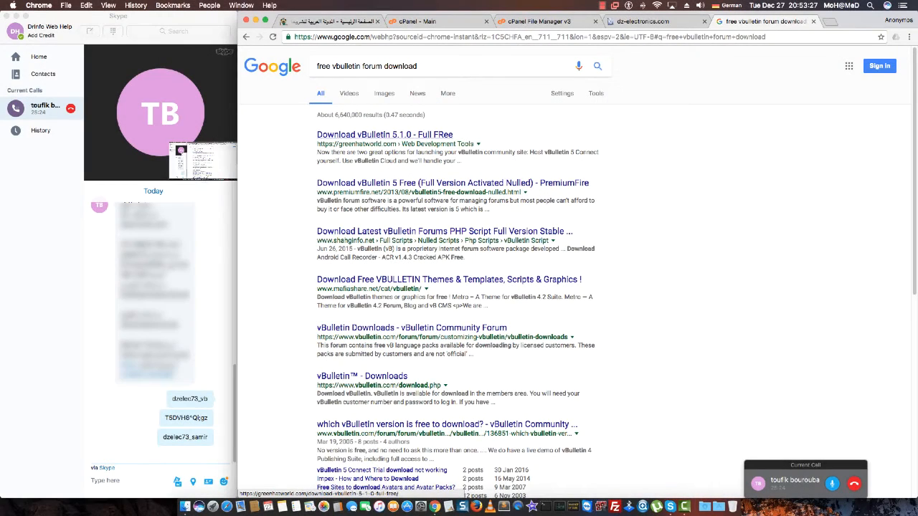
super+click(385, 135)
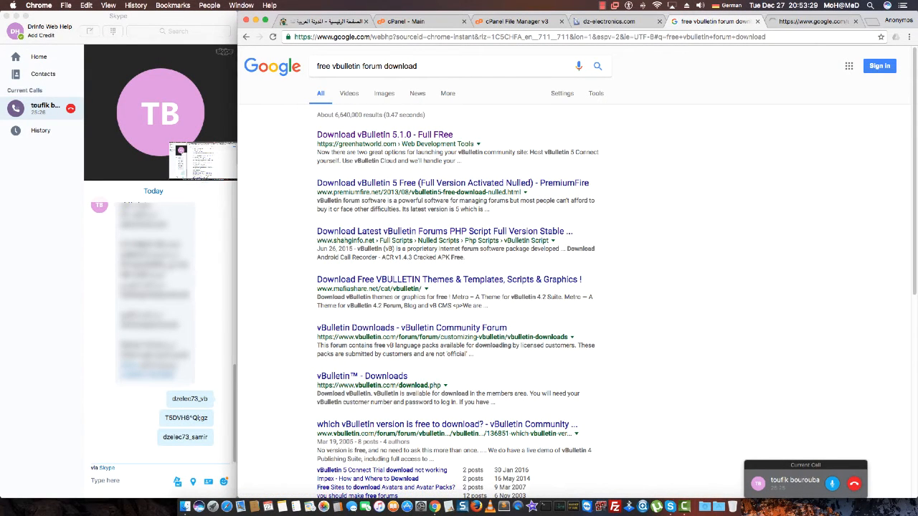
click(805, 22)
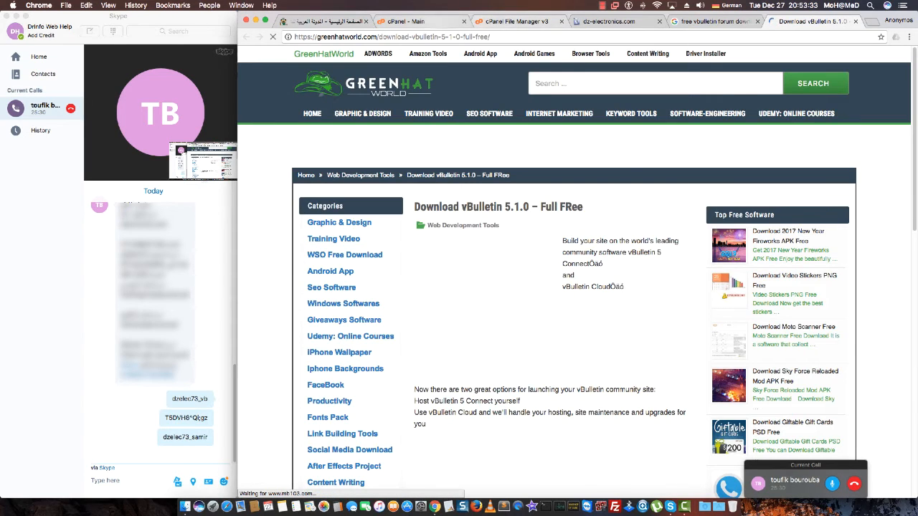
Step: Open Site Software in cPanel, examine which applications it offers for installation, and return to the cPanel main page
click(419, 21)
scroll(452, 259, down, 10)
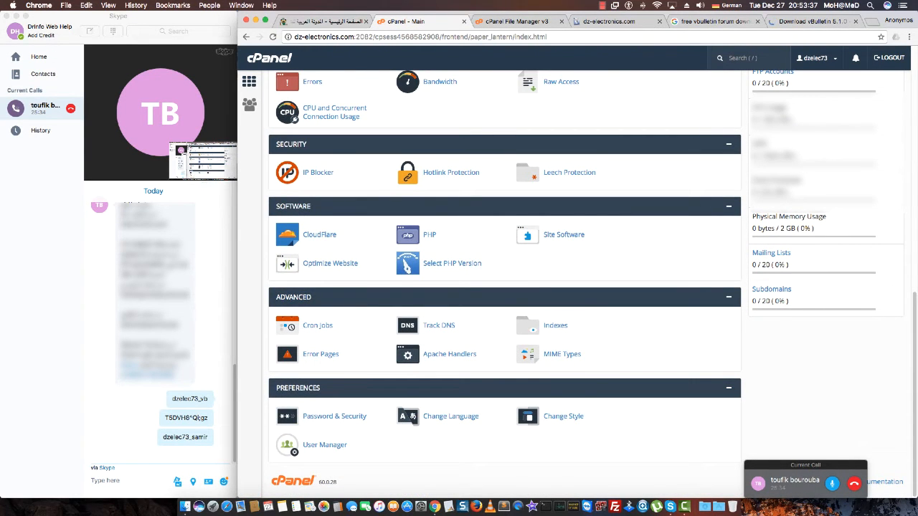
scroll(373, 287, up, 10)
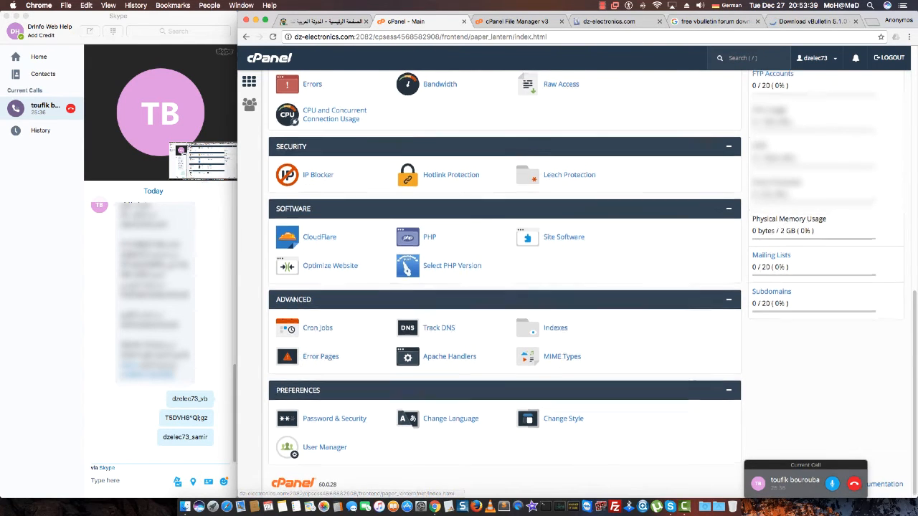
scroll(323, 138, down, 8)
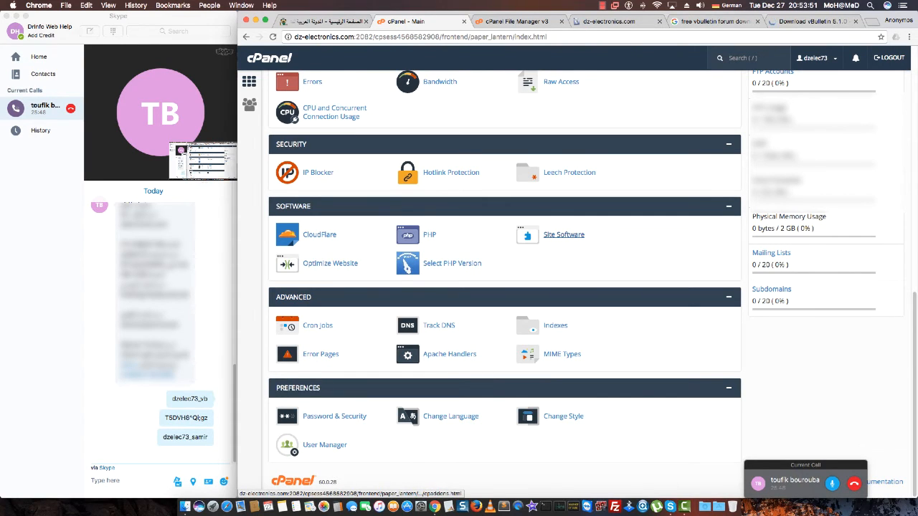
click(564, 235)
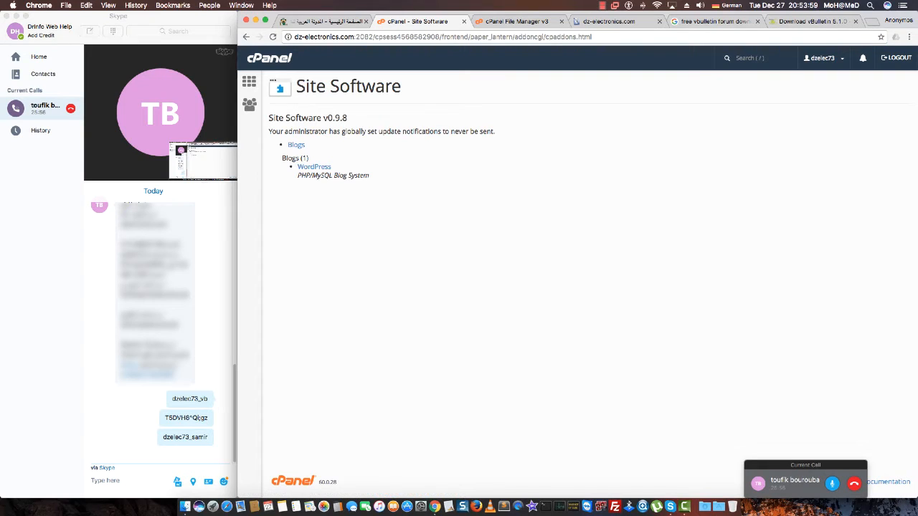
drag(273, 118, 348, 118)
click(349, 119)
drag(269, 118, 347, 119)
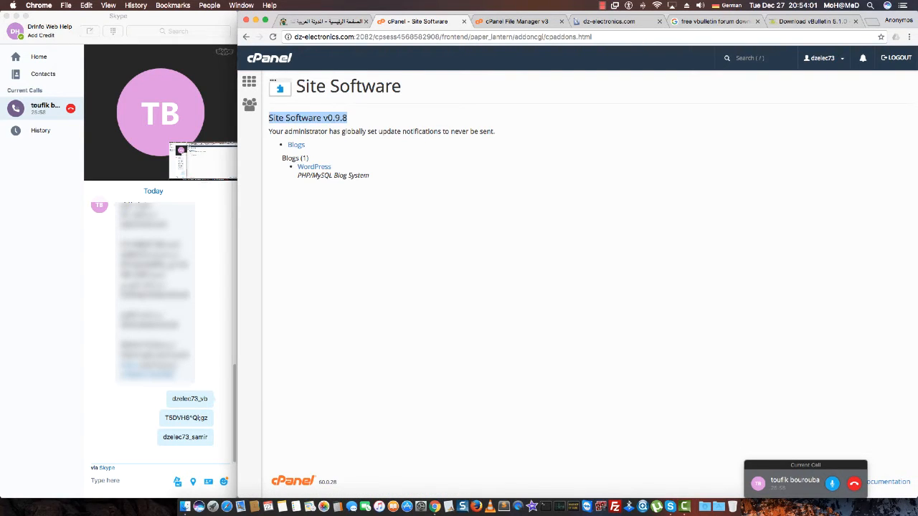
click(349, 119)
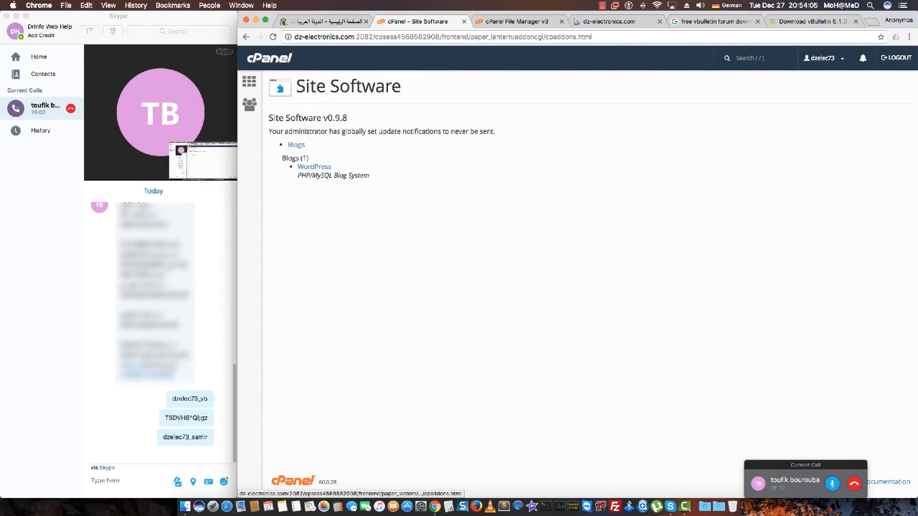
click(315, 166)
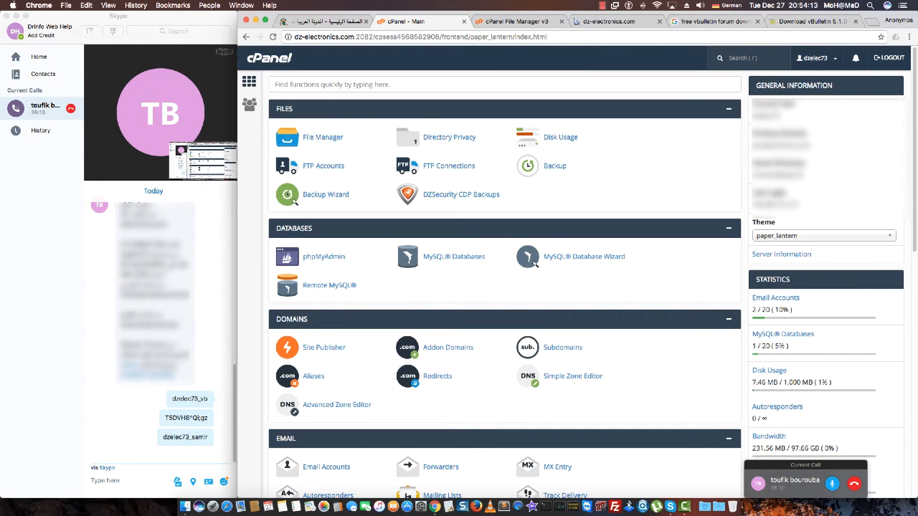
Step: Find the Zippyshare address for vBulletin 5.1.0 on the GreenHatWorld page and open it in a new tab
click(811, 21)
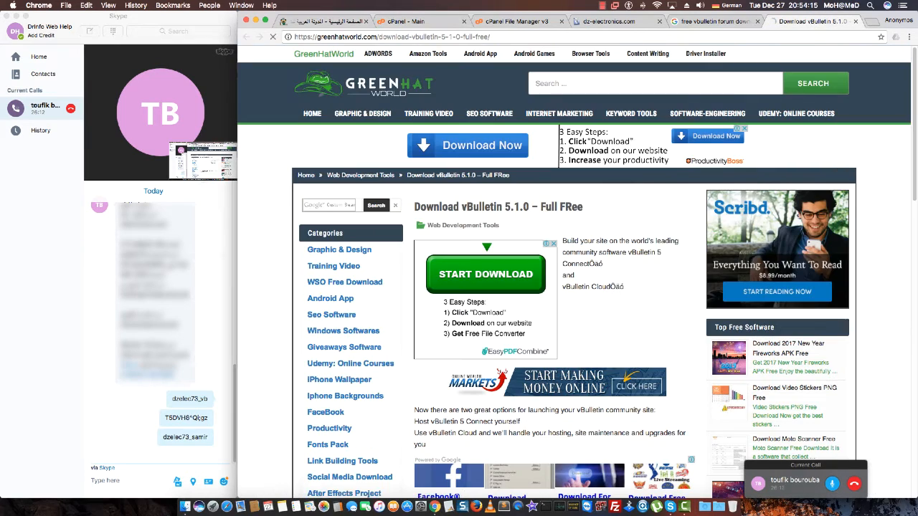
scroll(573, 287, down, 5)
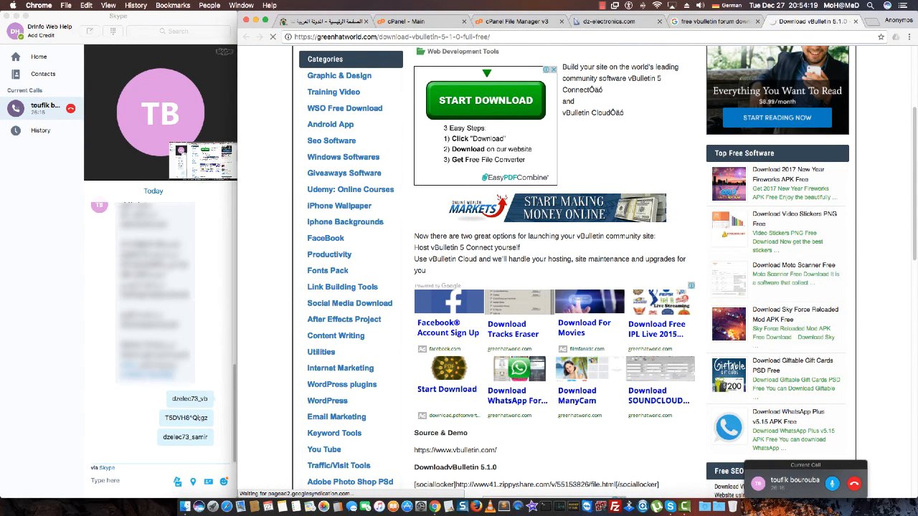
scroll(574, 287, down, 4)
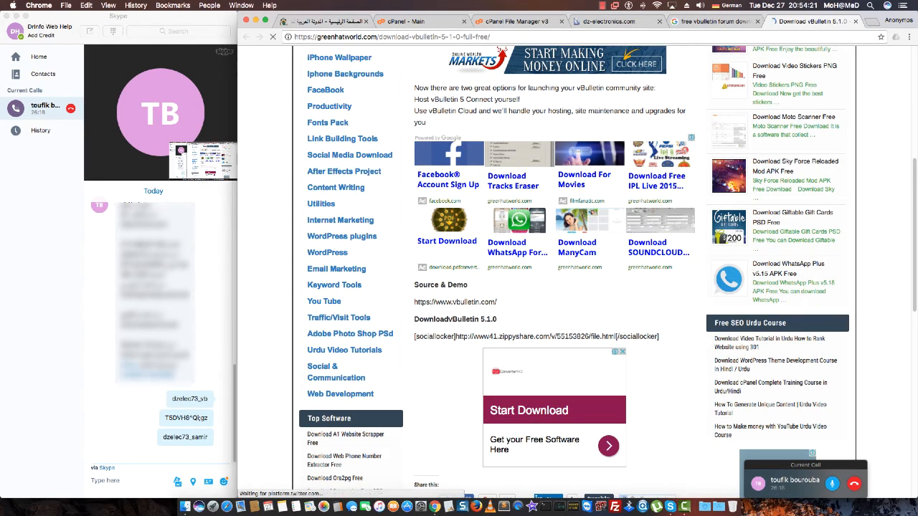
scroll(574, 287, down, 2)
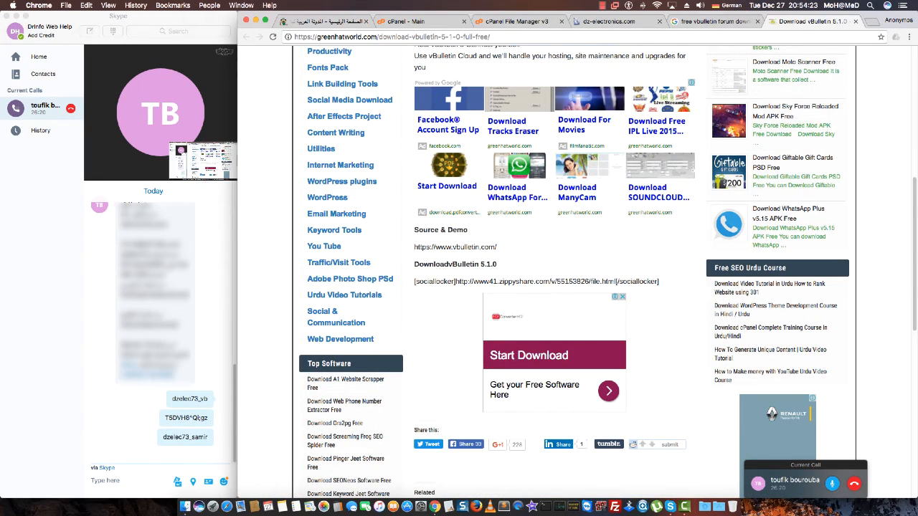
drag(454, 282, 615, 281)
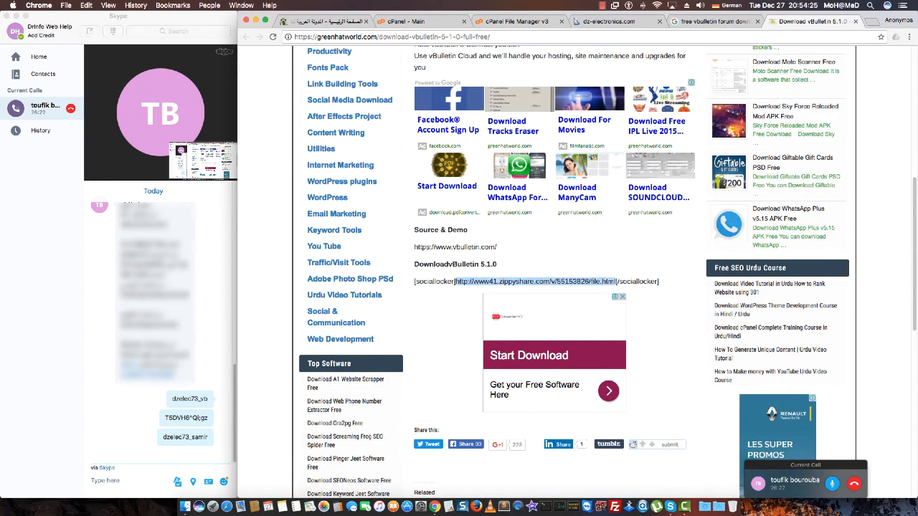
right_click(592, 281)
click(631, 307)
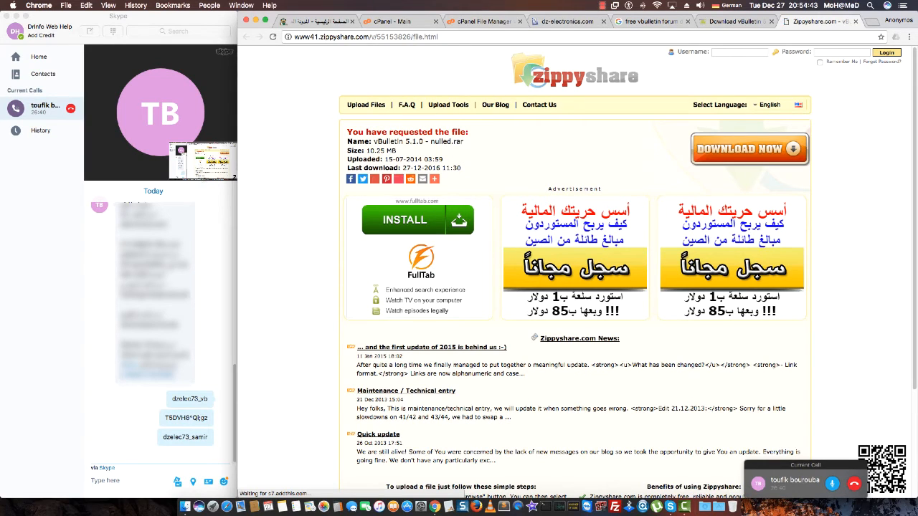
Step: Download vBulletin 5.1.0 - nulled.rar from Zippyshare and check the file in the Downloads folder
click(749, 150)
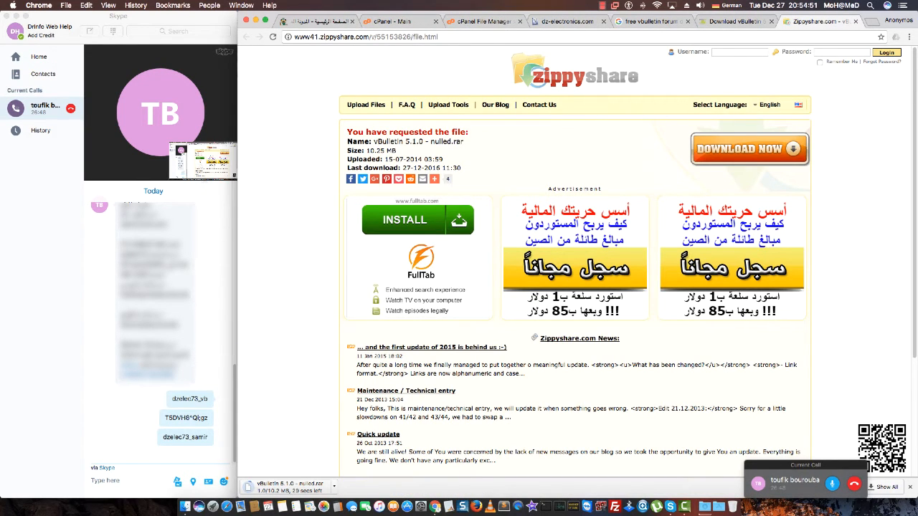
click(334, 486)
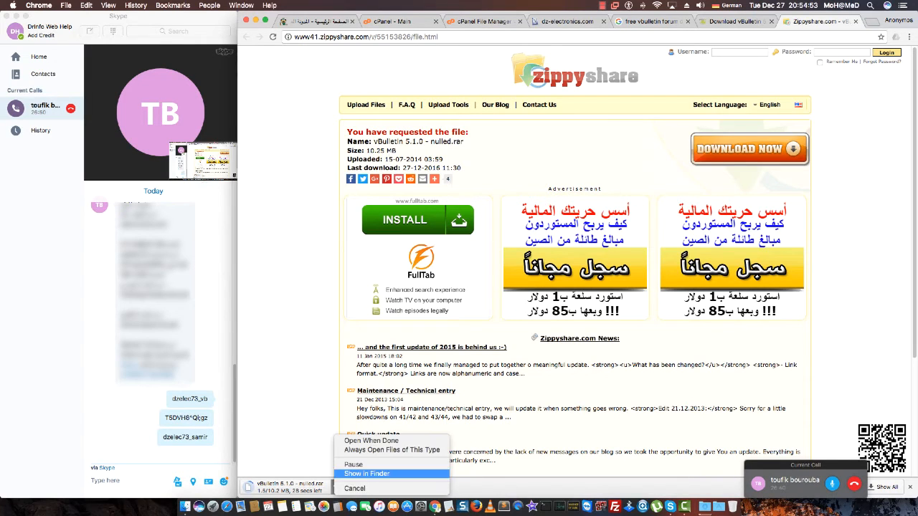
click(358, 474)
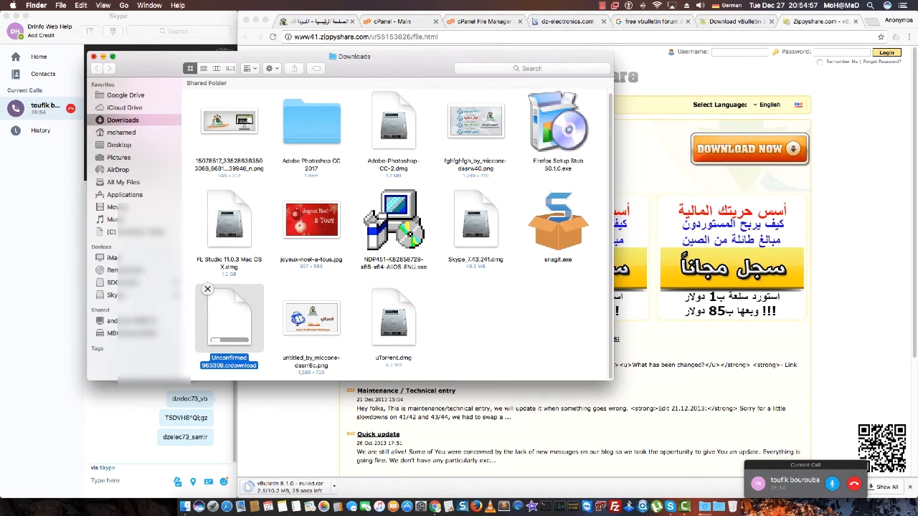
click(102, 56)
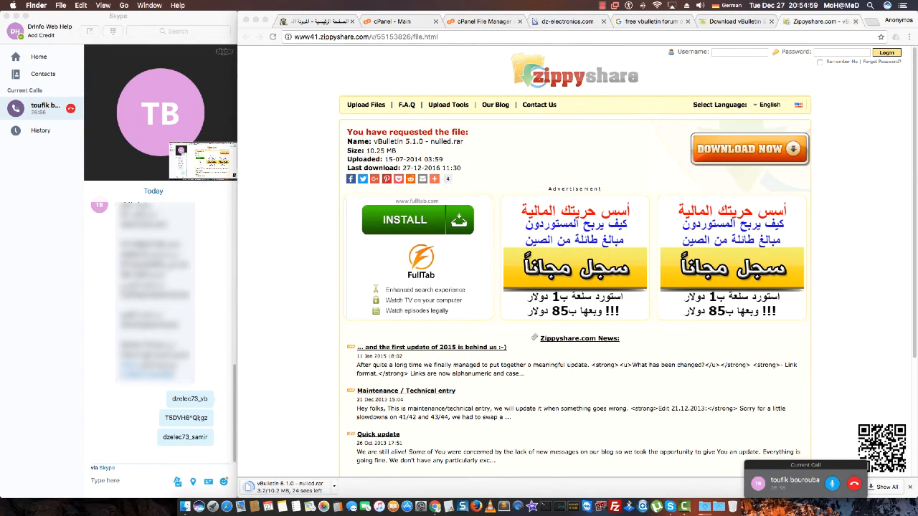
Step: Close the Zippyshare, GreenHatWorld and Google results tabs, and return to public_html in the File Manager
click(856, 21)
click(856, 22)
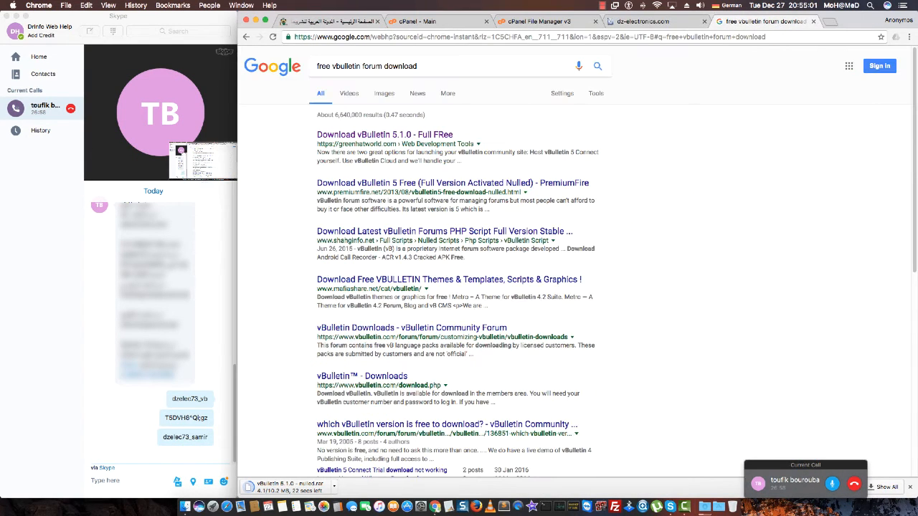
click(813, 21)
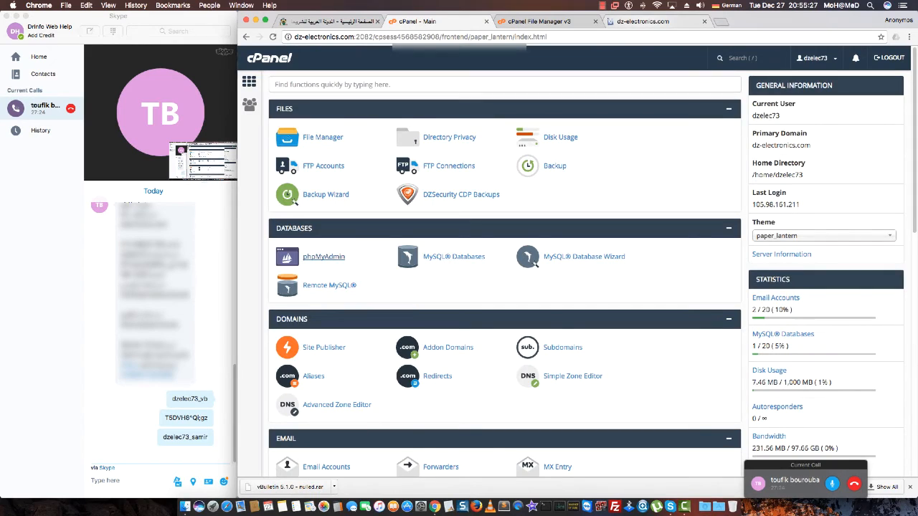
click(645, 22)
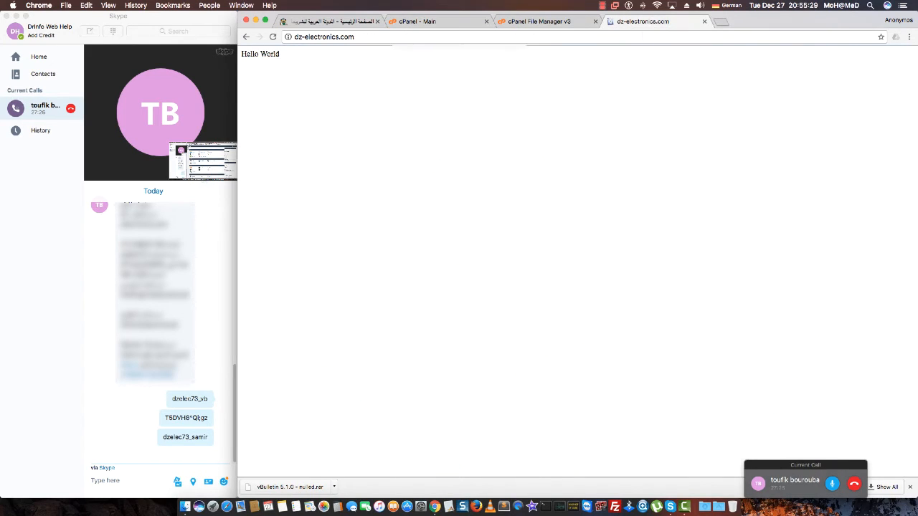
click(541, 21)
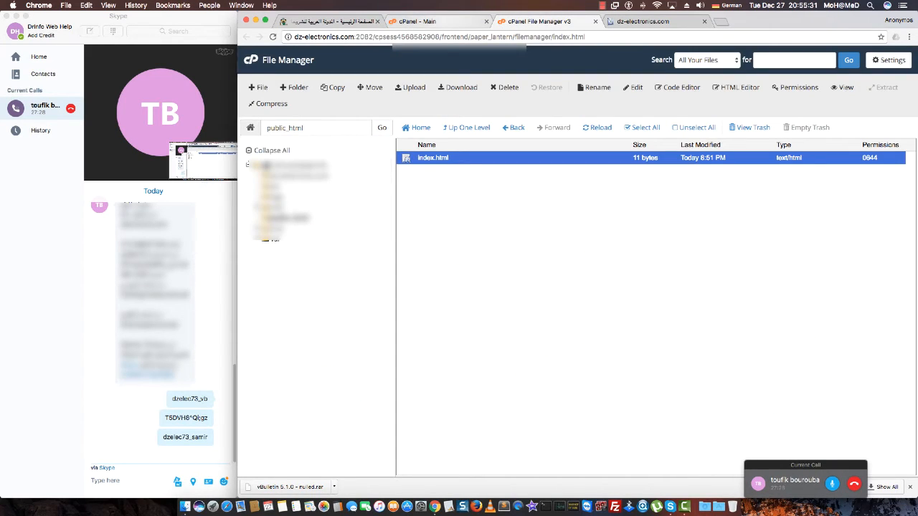
Step: Open the downloaded vBulletin 5.1.0 - nulled.rar in the unarchiver and extract it into a new Desktop folder named VB
click(334, 487)
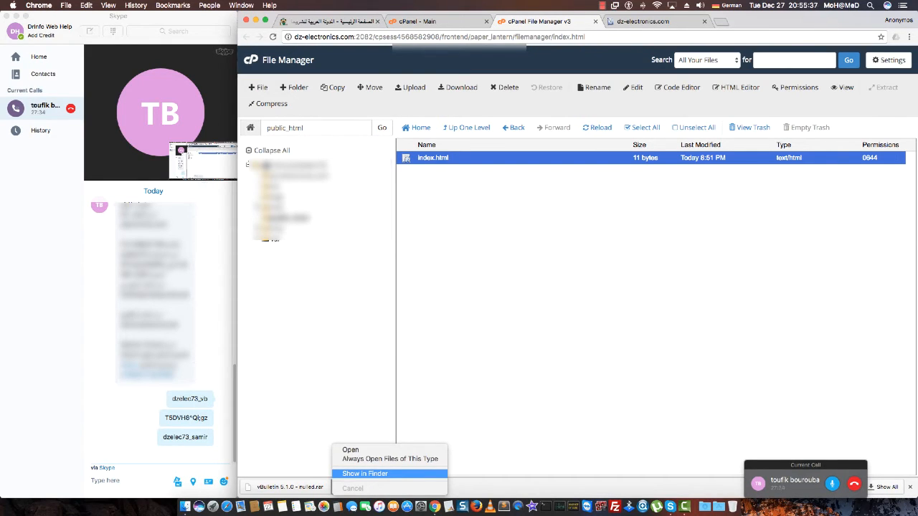
click(365, 474)
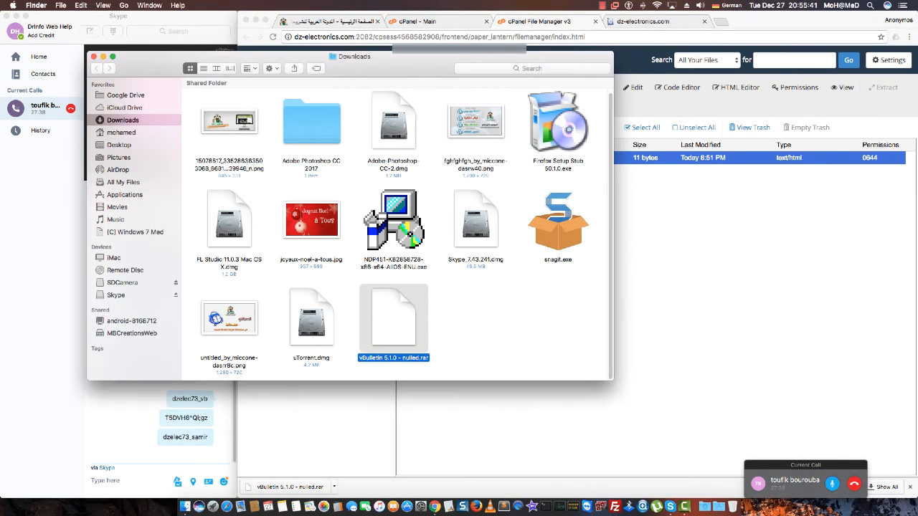
double_click(393, 319)
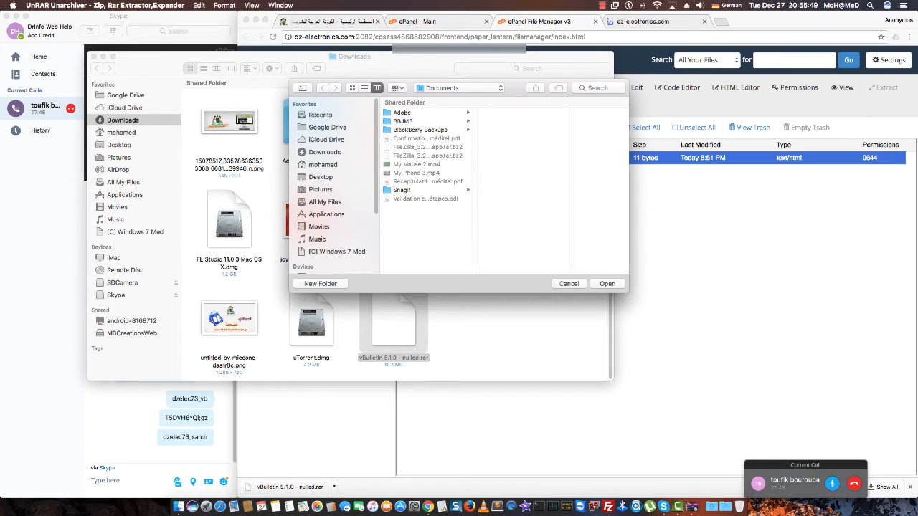
click(320, 178)
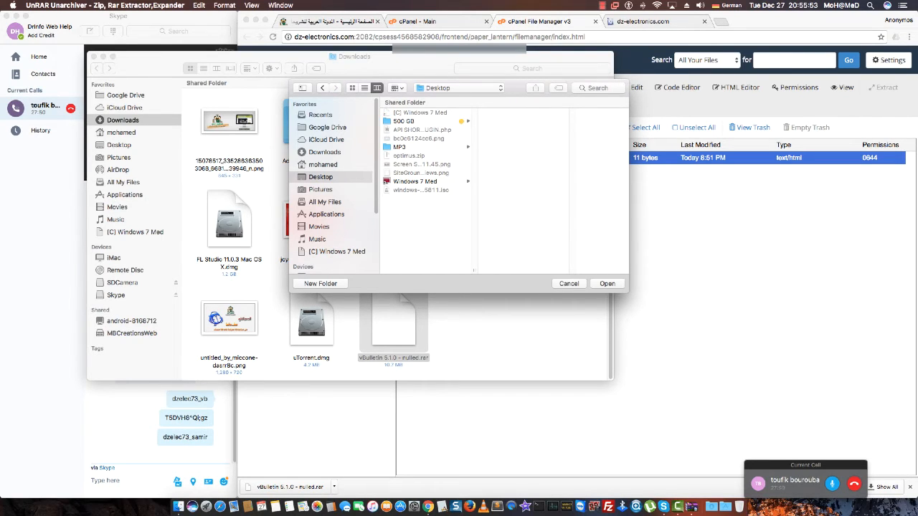
click(321, 283)
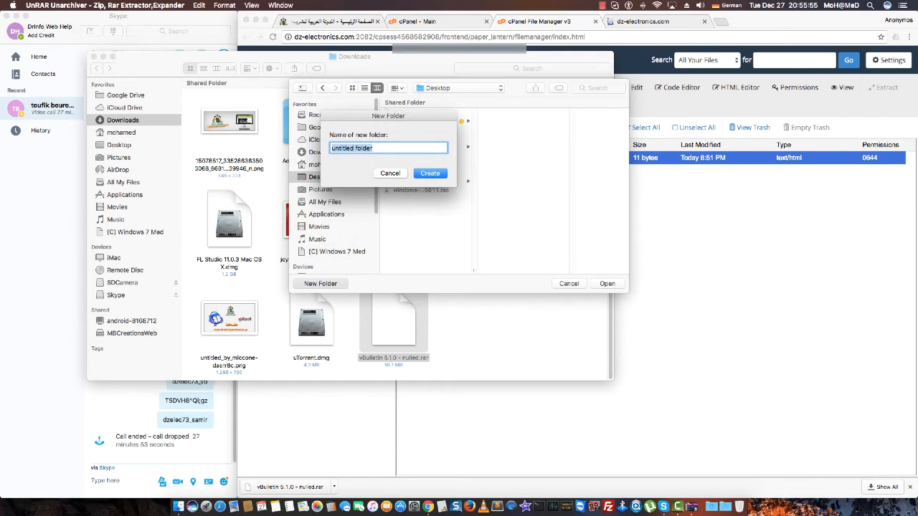
text(v3)
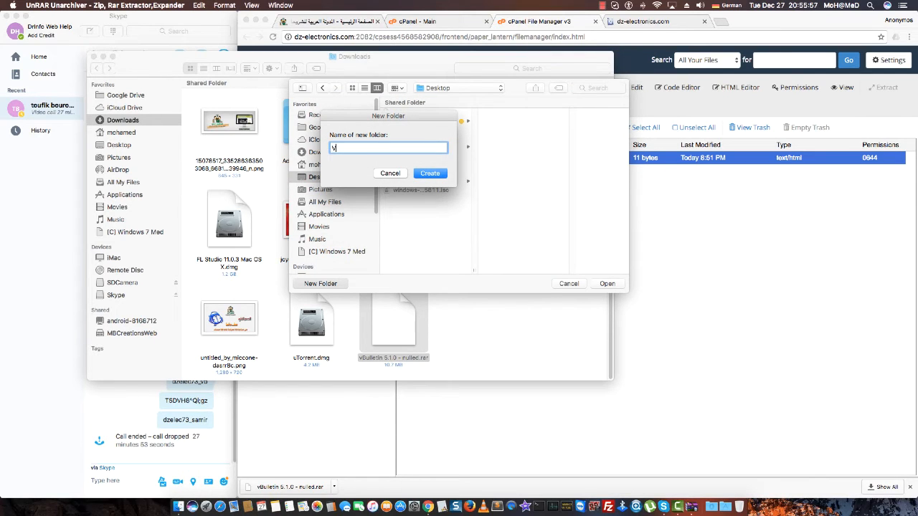
key(Return)
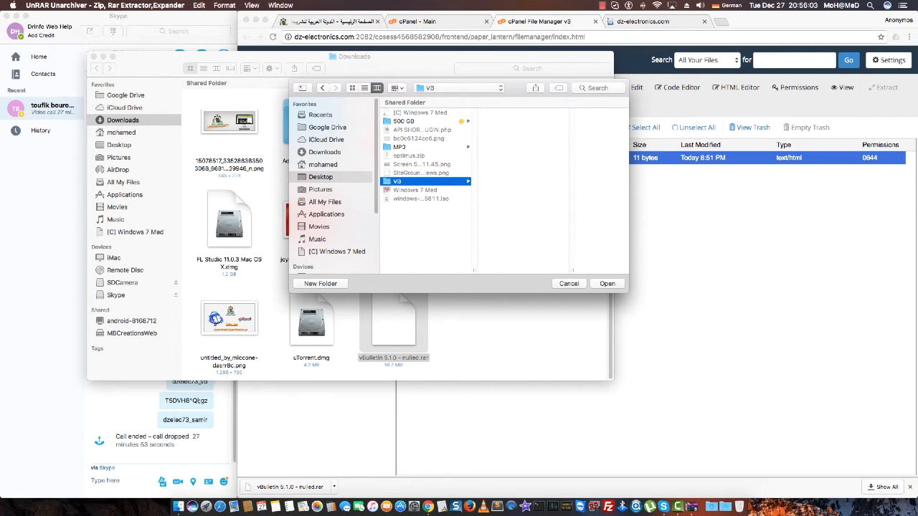
key(Return)
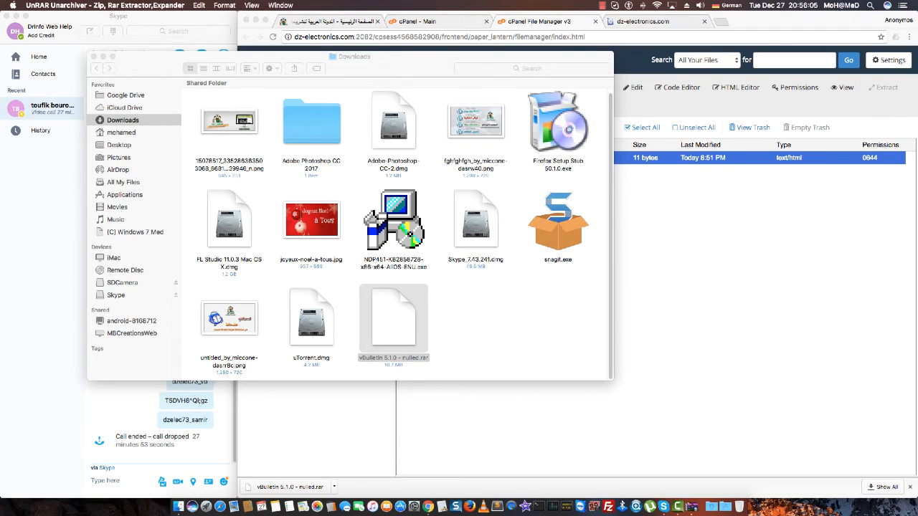
Step: Browse from the Desktop into the extracted vBulletin 5.1.0 - nulled folder and open its vb5_connect_5-1-0 subfolder
click(119, 145)
click(119, 144)
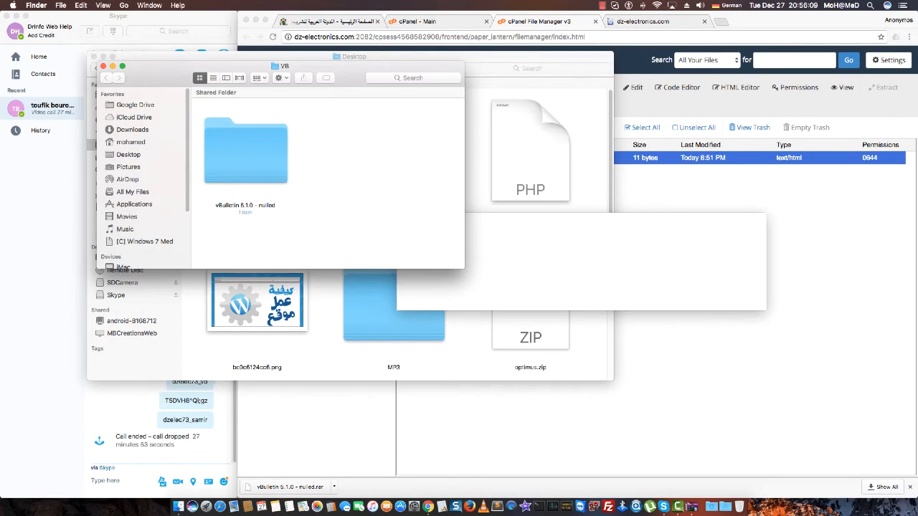
click(246, 152)
double_click(245, 152)
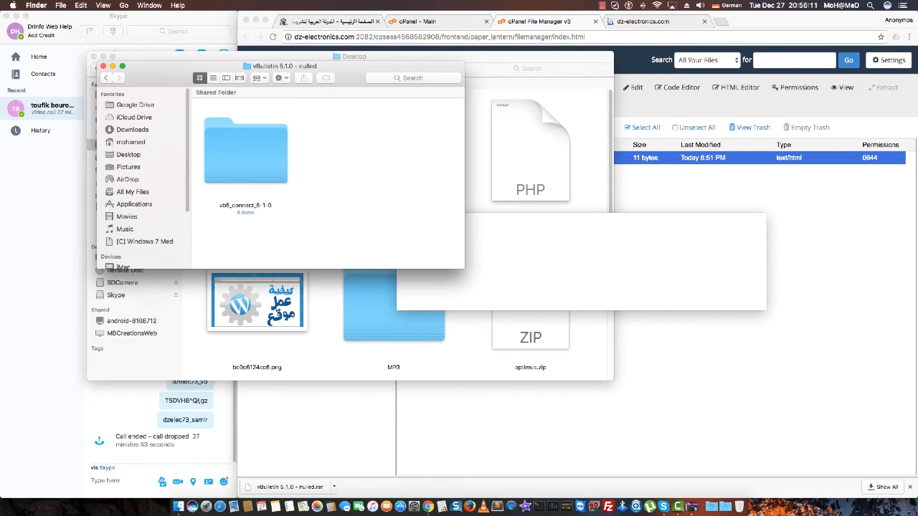
double_click(246, 152)
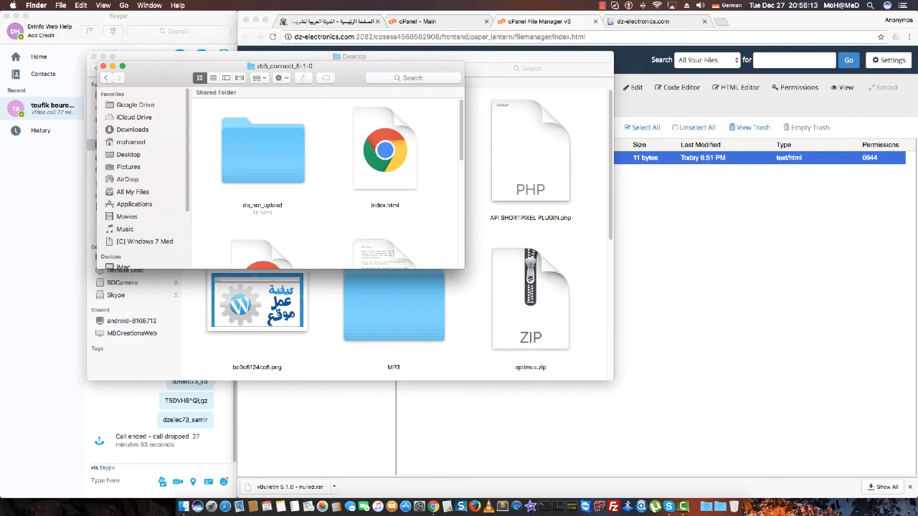
Step: Enlarge the vb5_connect_5-1-0 folder window and open its upload subfolder
scroll(326, 179, down, 3)
scroll(327, 179, down, 3)
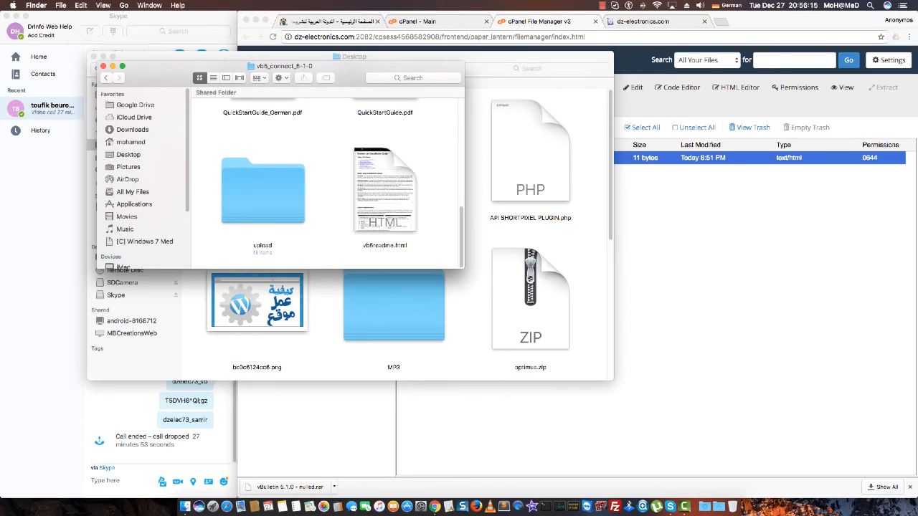
drag(464, 269, 917, 410)
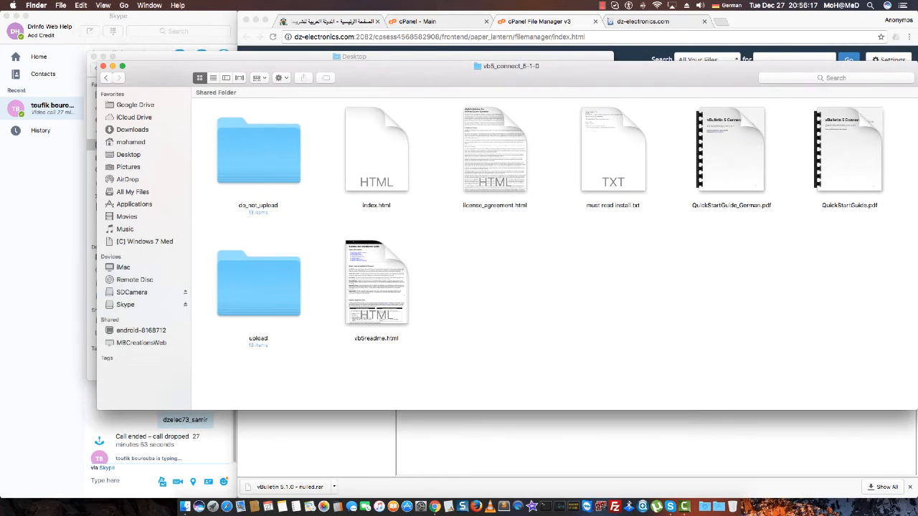
click(259, 285)
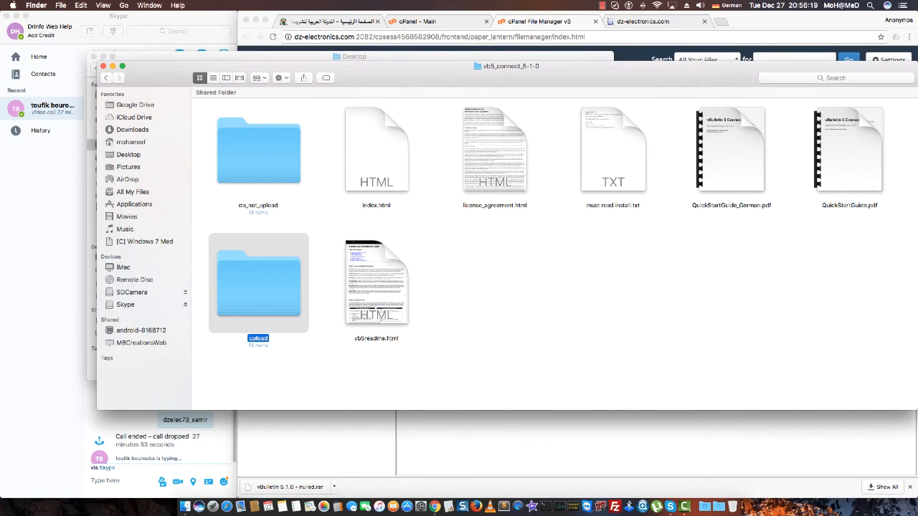
double_click(258, 285)
Step: Look through the files and subfolders contained in the upload folder
scroll(552, 251, down, 3)
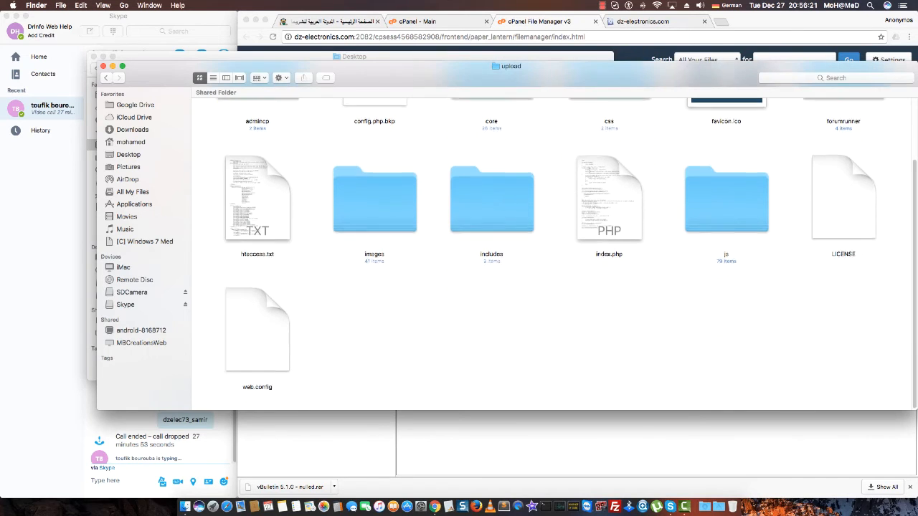
scroll(552, 251, up, 3)
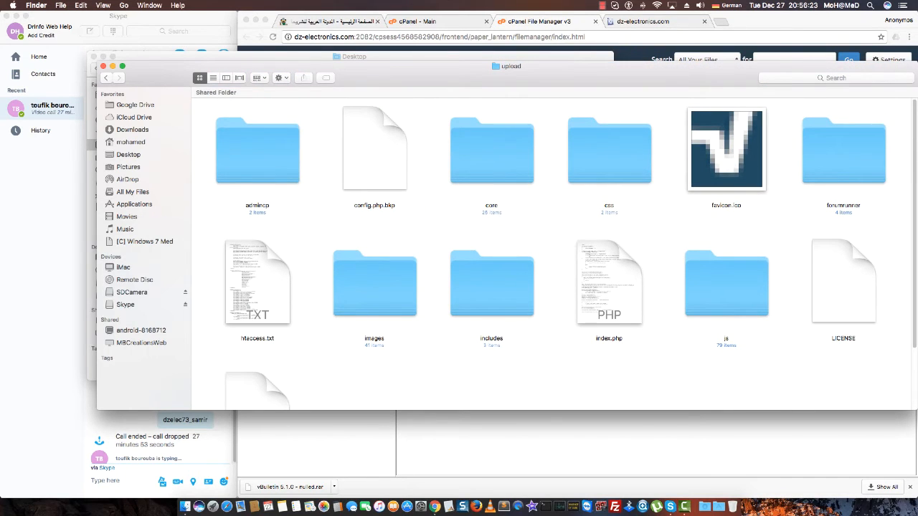
scroll(552, 251, down, 3)
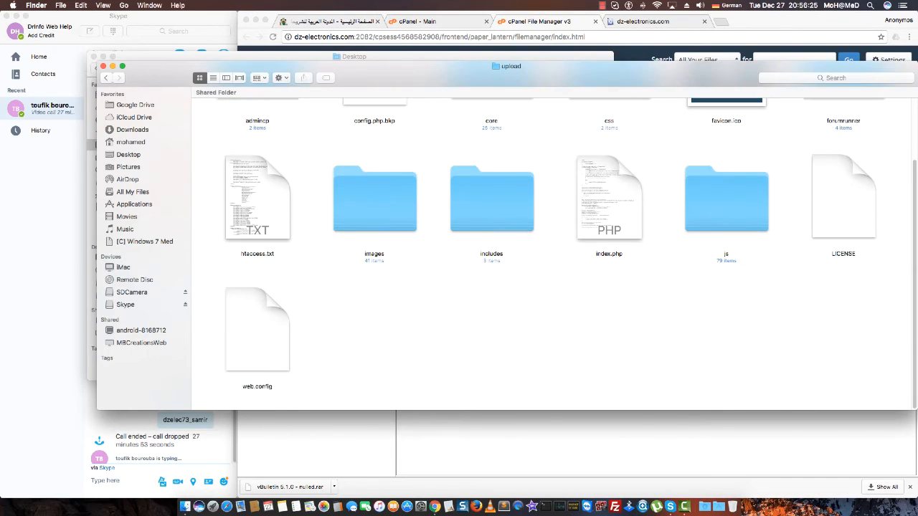
scroll(552, 251, up, 3)
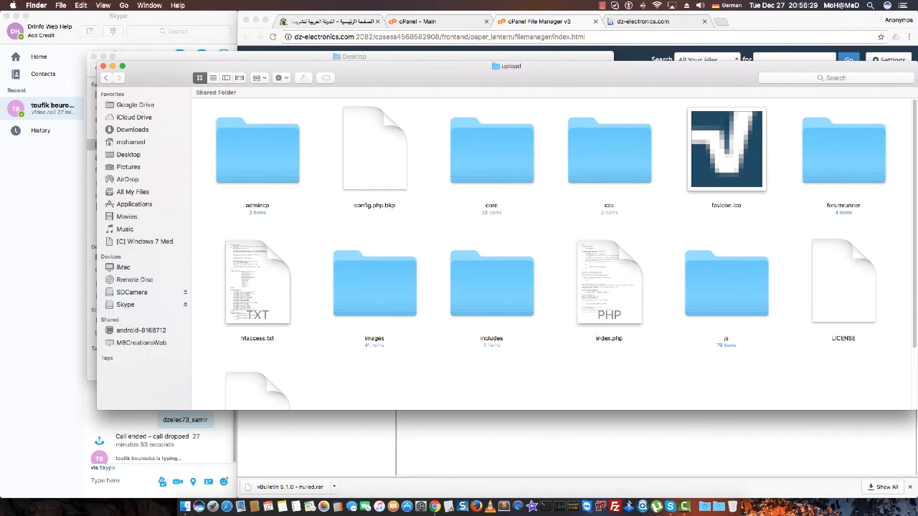
scroll(552, 251, down, 3)
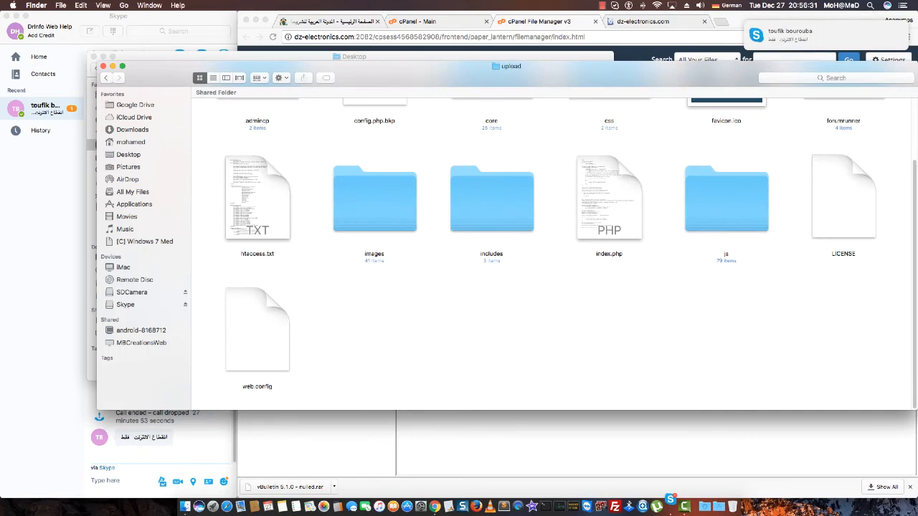
scroll(552, 251, up, 3)
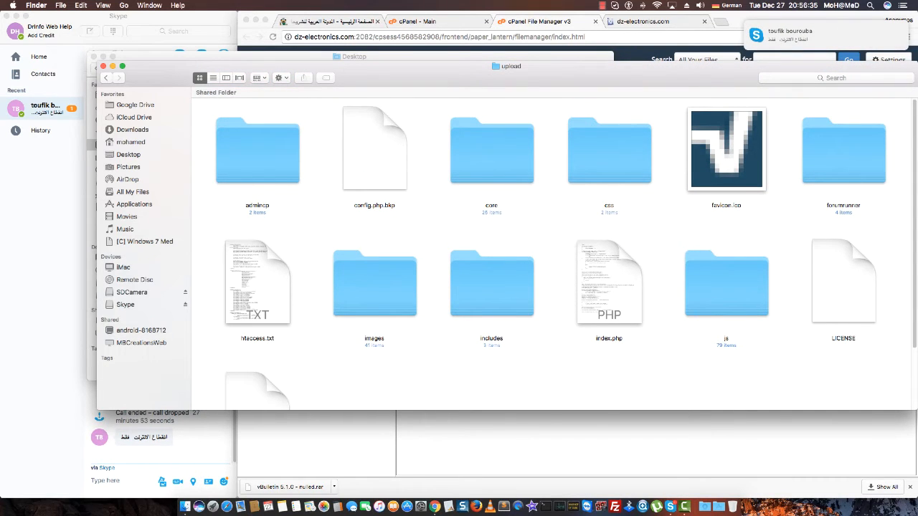
Step: Open the includes folder and answer the incoming Skype call as a voice call
double_click(491, 284)
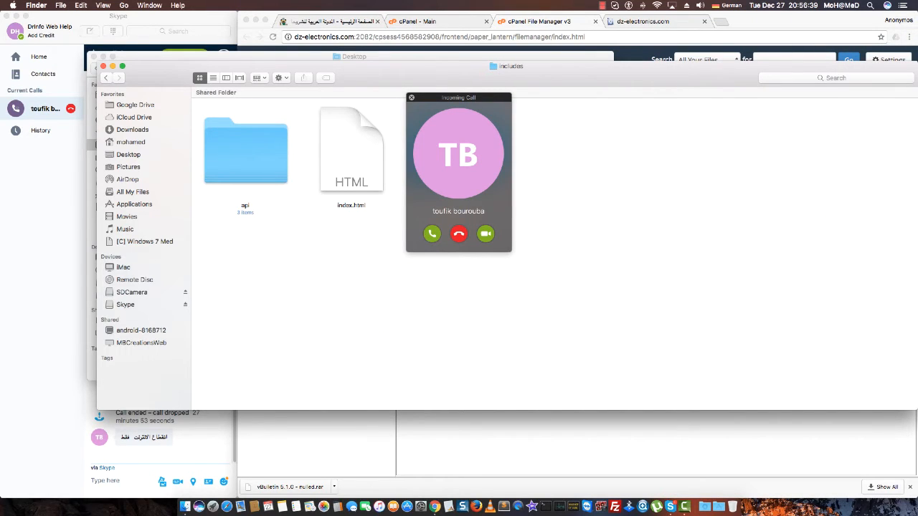
click(432, 234)
click(433, 237)
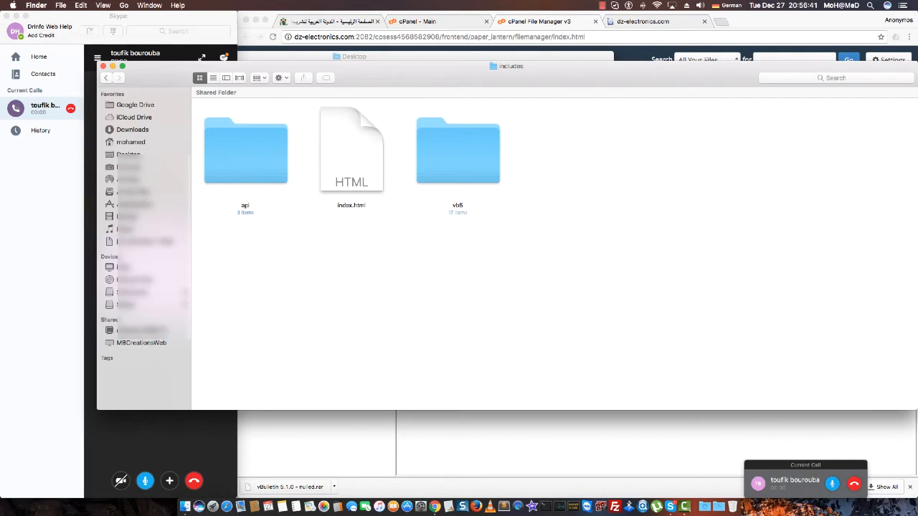
Step: Open the vb5 folder inside includes, move the window higher, and examine its files, including config.php
click(245, 153)
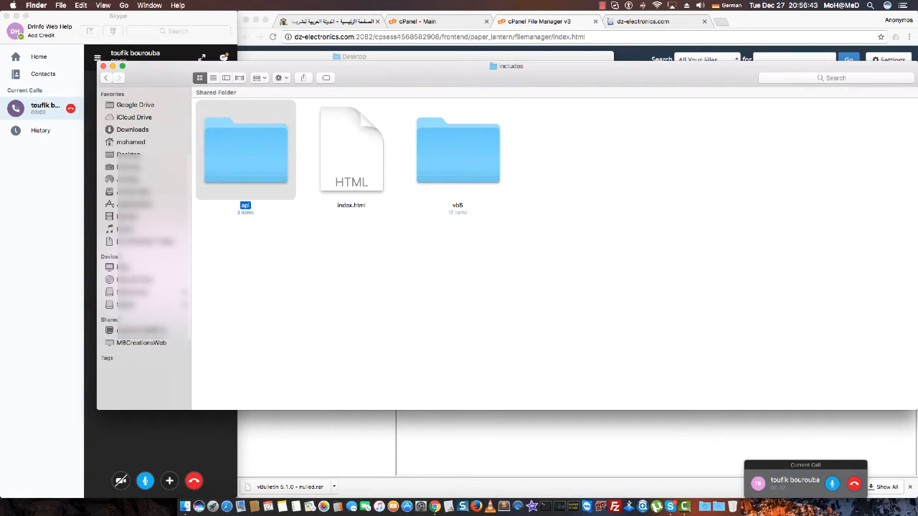
click(458, 154)
double_click(458, 153)
scroll(554, 251, down, 3)
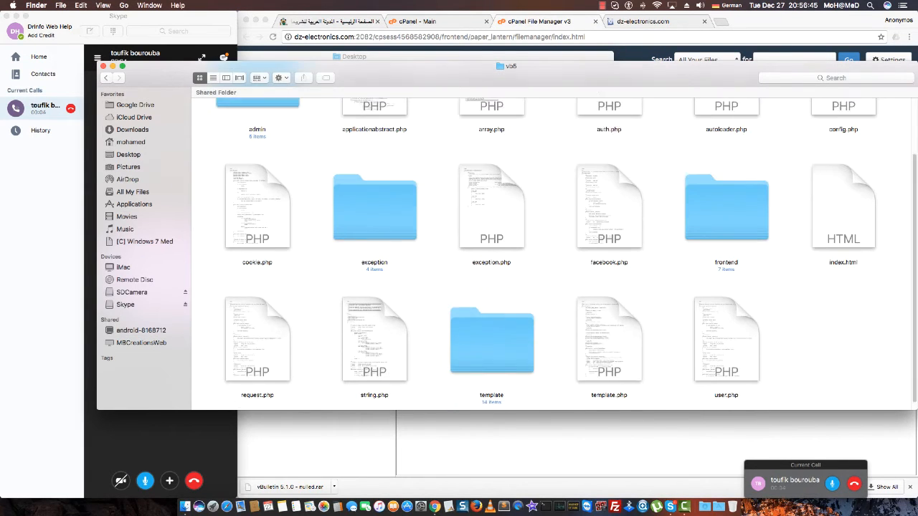
scroll(554, 251, up, 3)
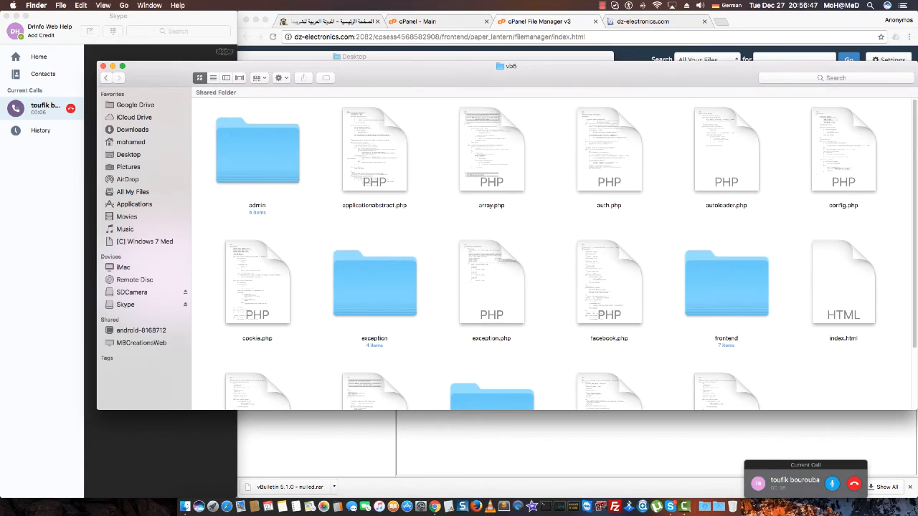
click(843, 151)
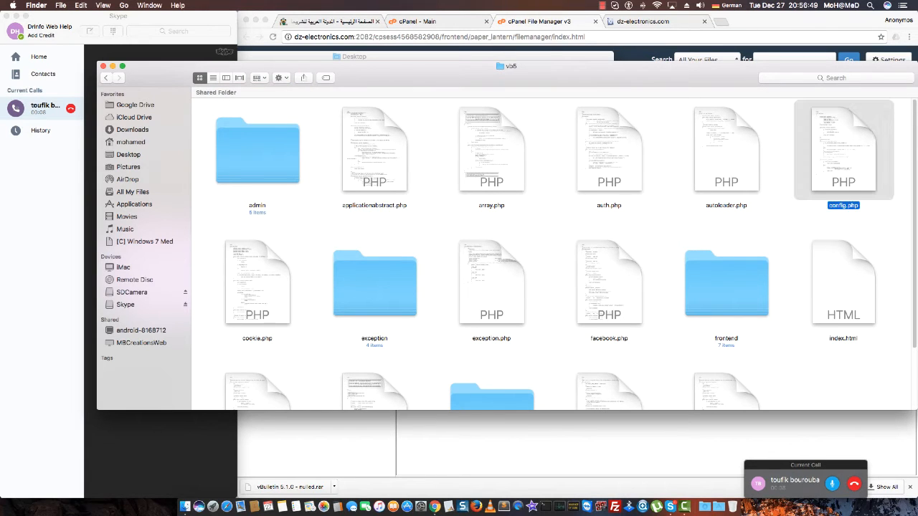
drag(631, 67, 628, 16)
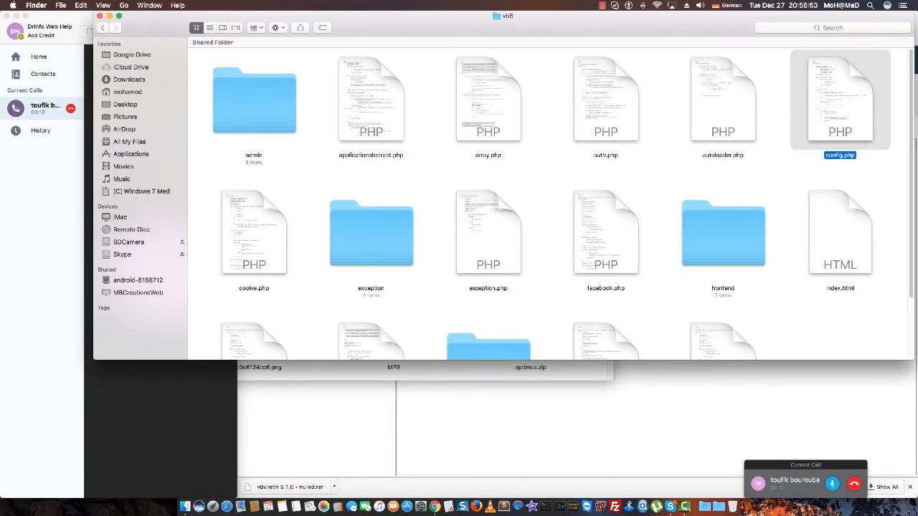
scroll(551, 201, down, 3)
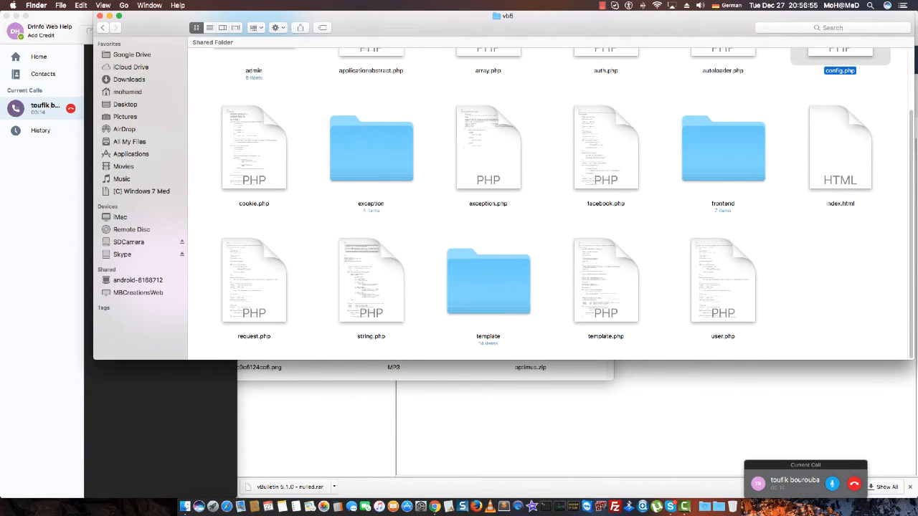
click(825, 287)
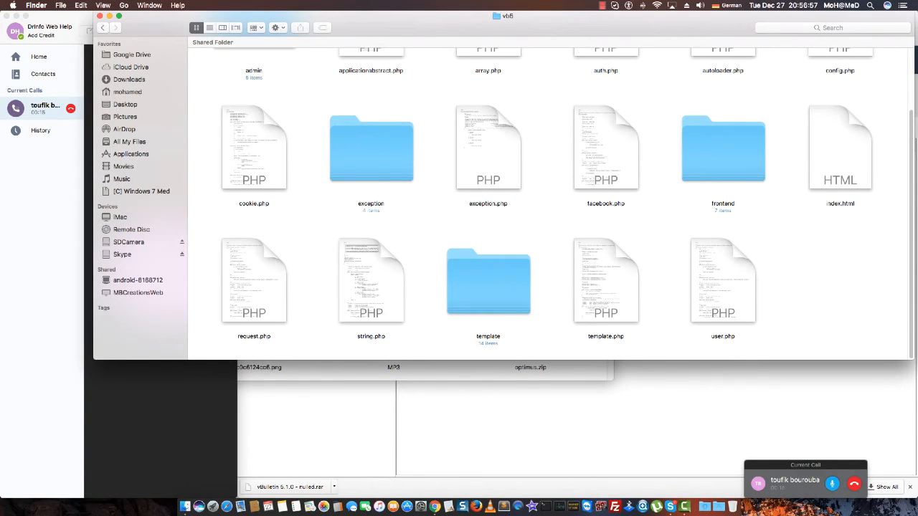
scroll(563, 203, up, 3)
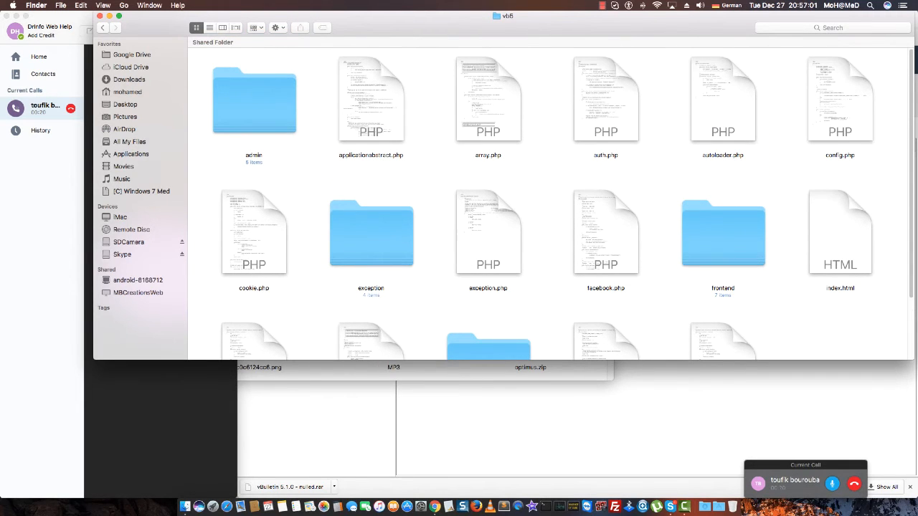
Step: Check the admin folder inside vb5 and go back up to the upload folder
double_click(254, 100)
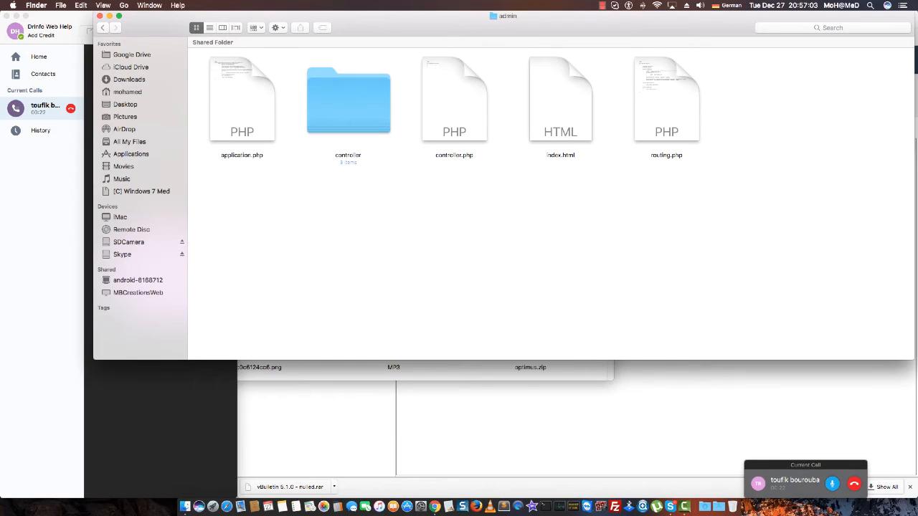
click(102, 28)
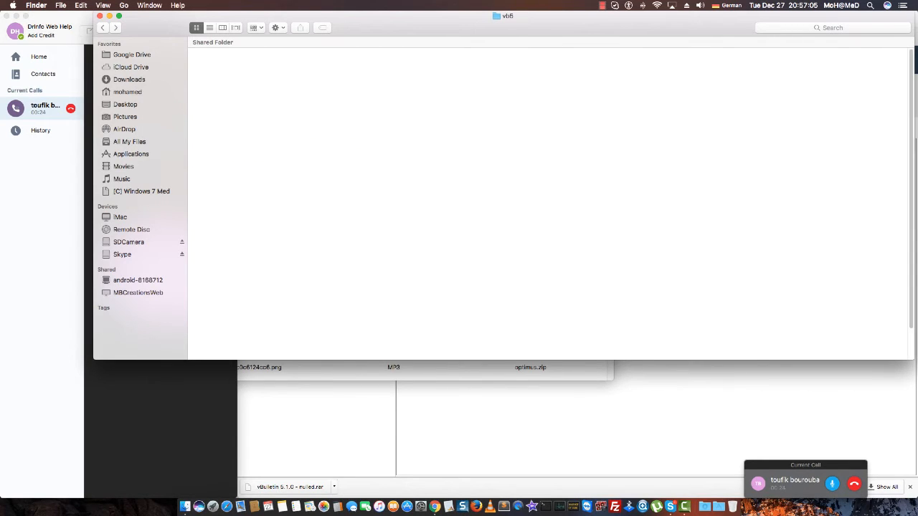
click(102, 28)
click(103, 28)
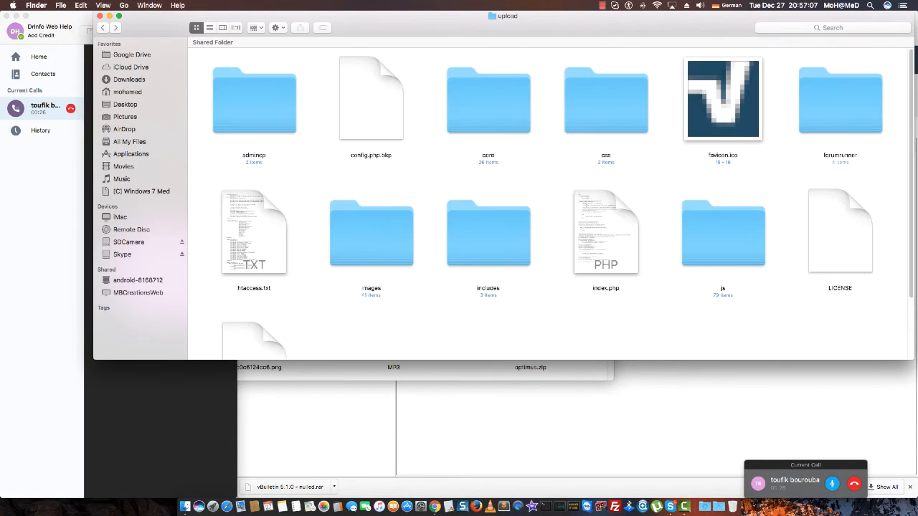
Step: Review the upload folder's contents, selecting css, htaccess.txt, images and includes in turn
scroll(551, 204, down, 5)
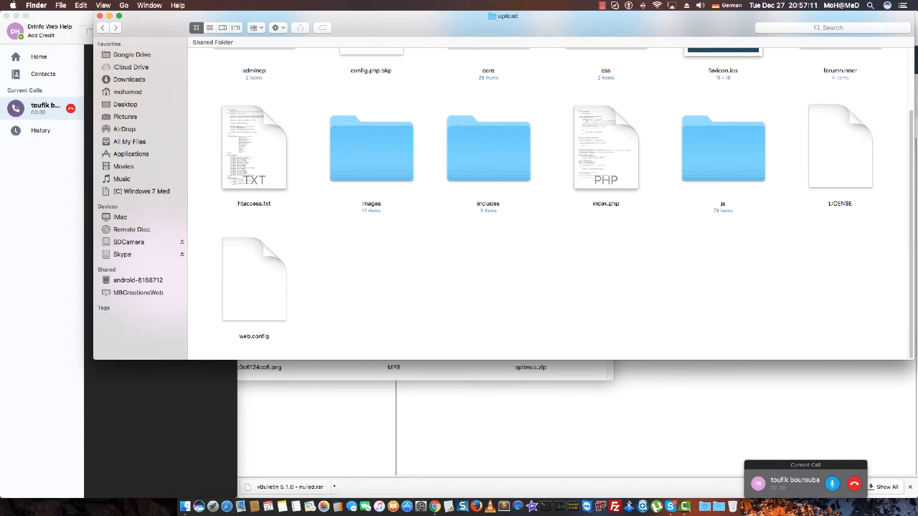
scroll(551, 203, up, 5)
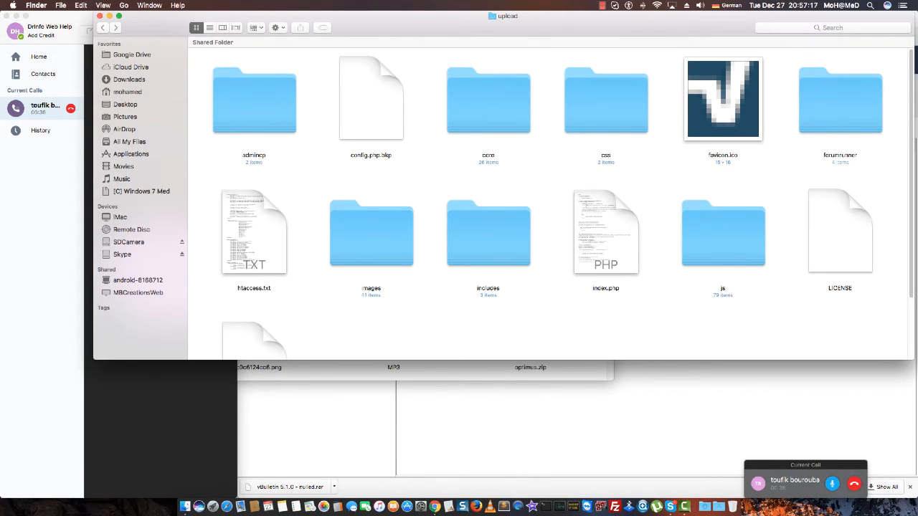
click(606, 101)
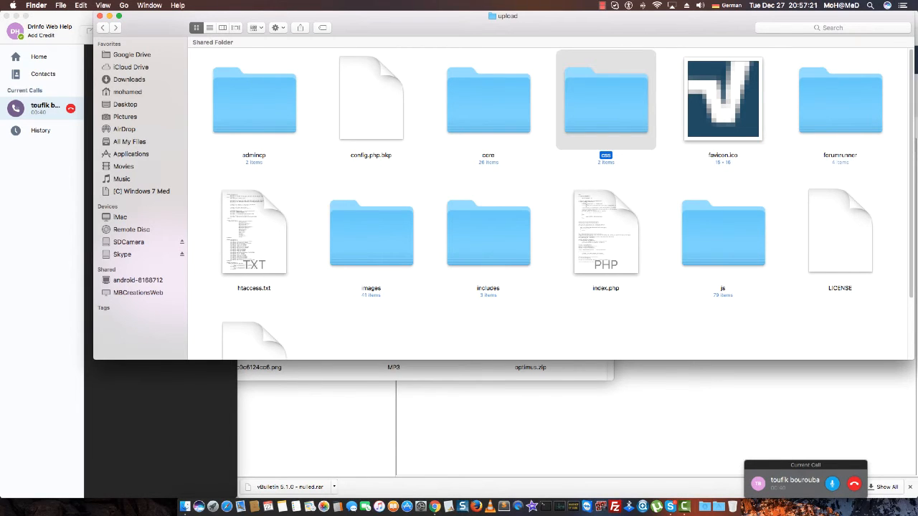
click(254, 233)
click(371, 235)
click(488, 235)
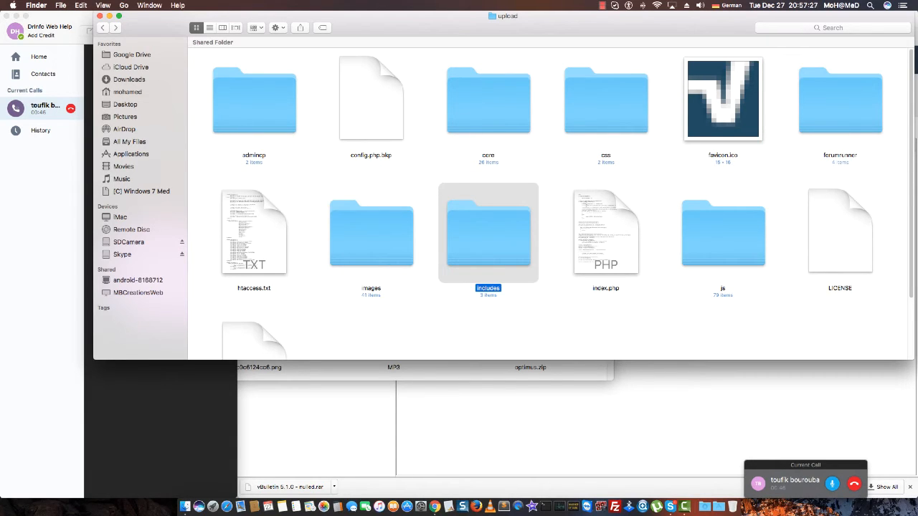
Step: Go back to vb5_connect_5-1-0 and reopen its upload folder to recheck the files
key(super+bracketleft)
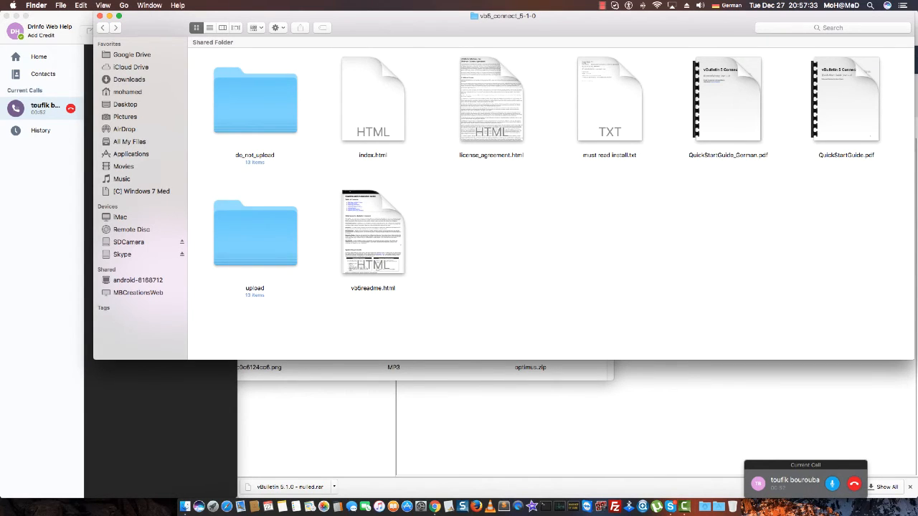
click(255, 235)
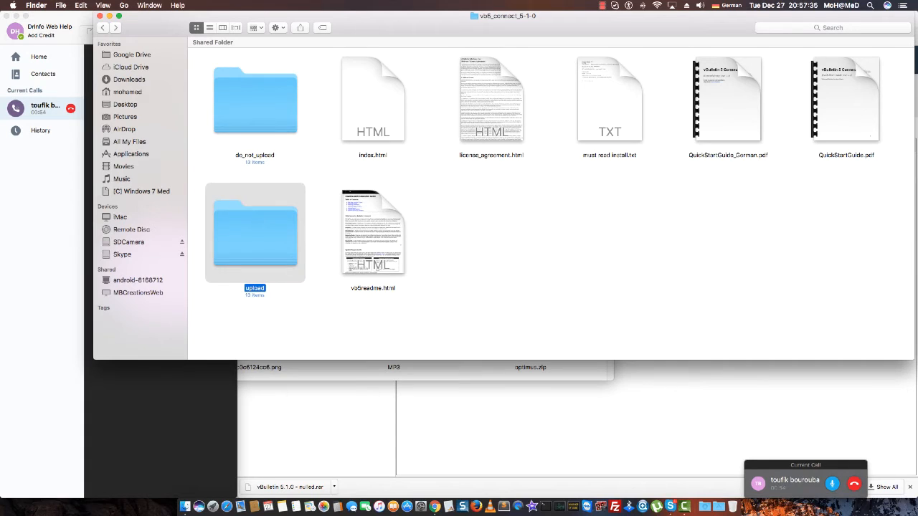
double_click(255, 236)
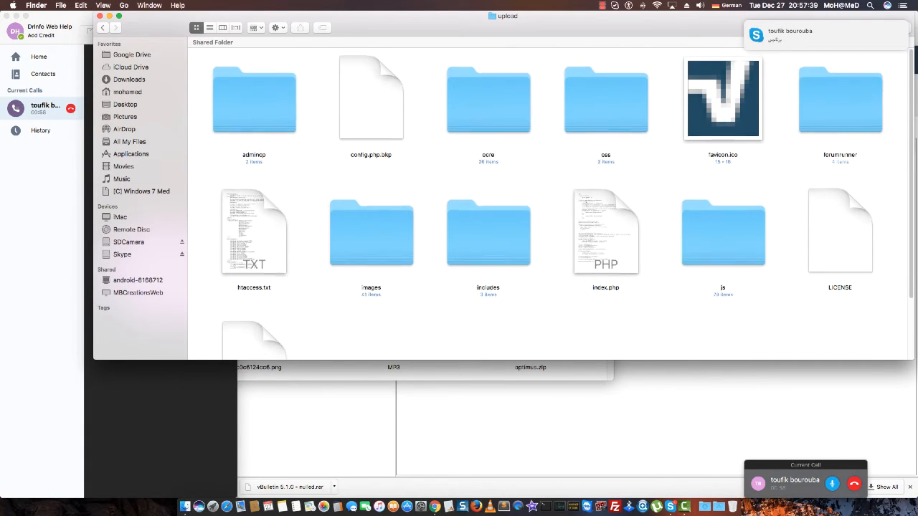
scroll(548, 201, down, 3)
scroll(548, 201, up, 3)
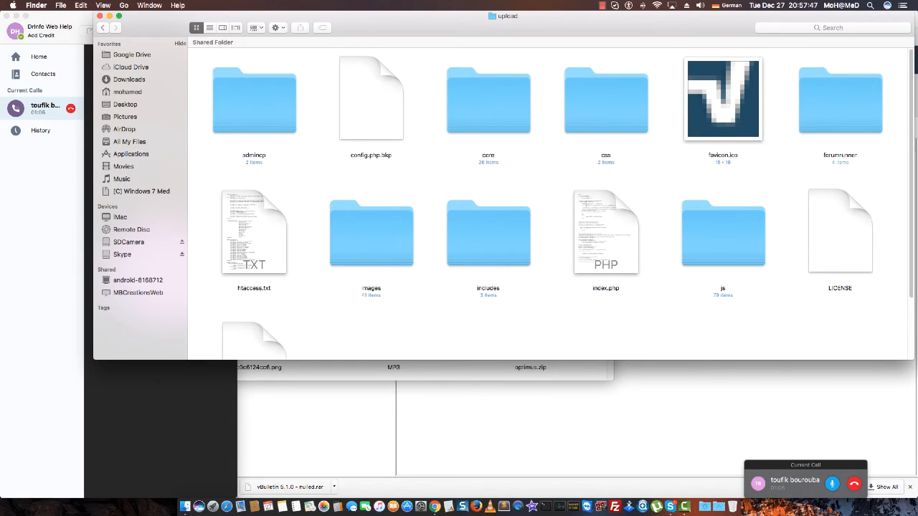
Step: Close the upload and Desktop folder windows
click(100, 15)
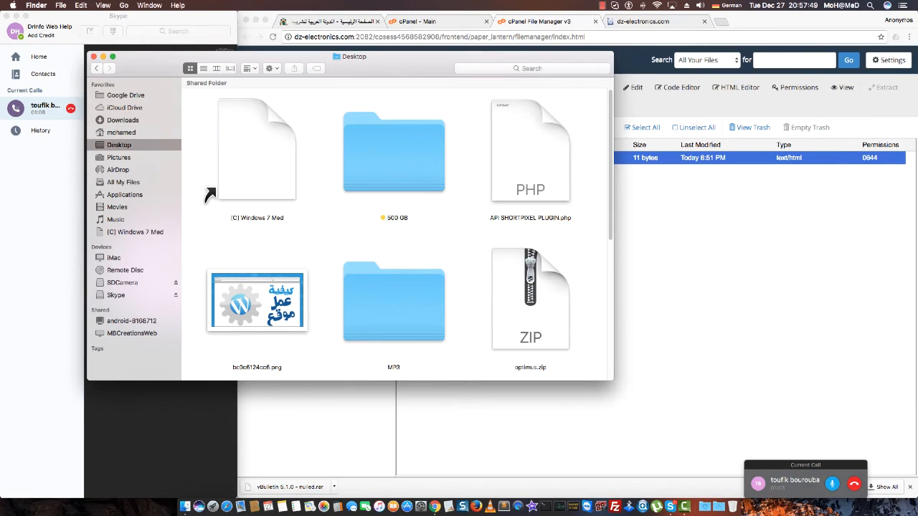
key(super+w)
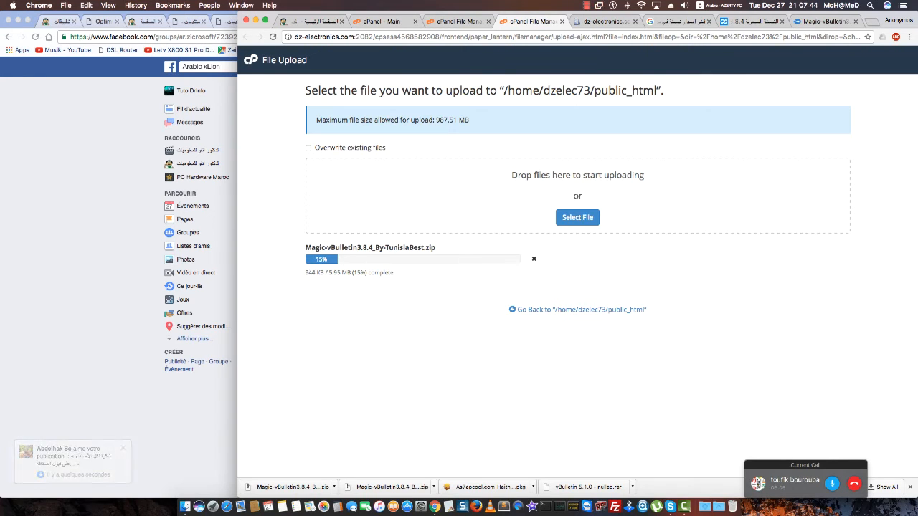
Step: Highlight the name Magic-vBulletin3.8.4_By-TunisiaBest.zip on the File Upload page and widen the browser window to the full screen width
mouse_move(306, 247)
mouse_down()
mouse_move(435, 248)
mouse_move(306, 248)
mouse_up()
click(435, 247)
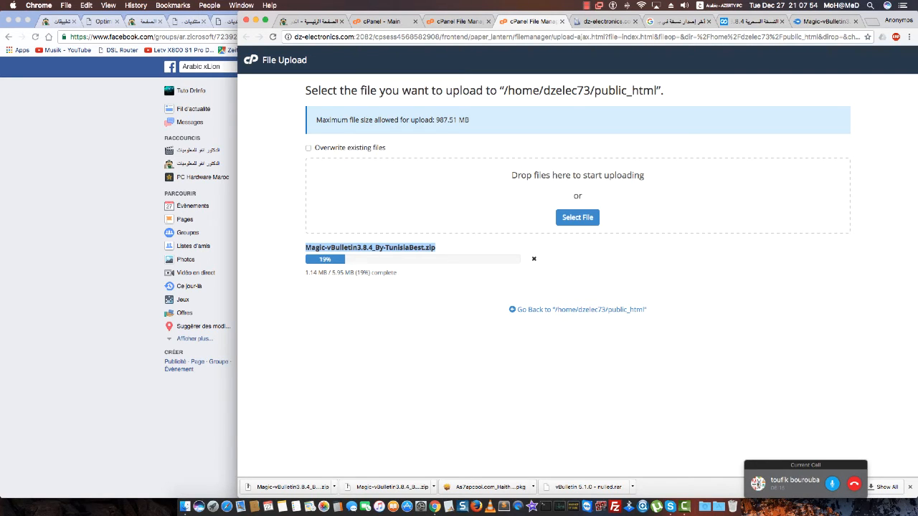
drag(237, 248, 0, 248)
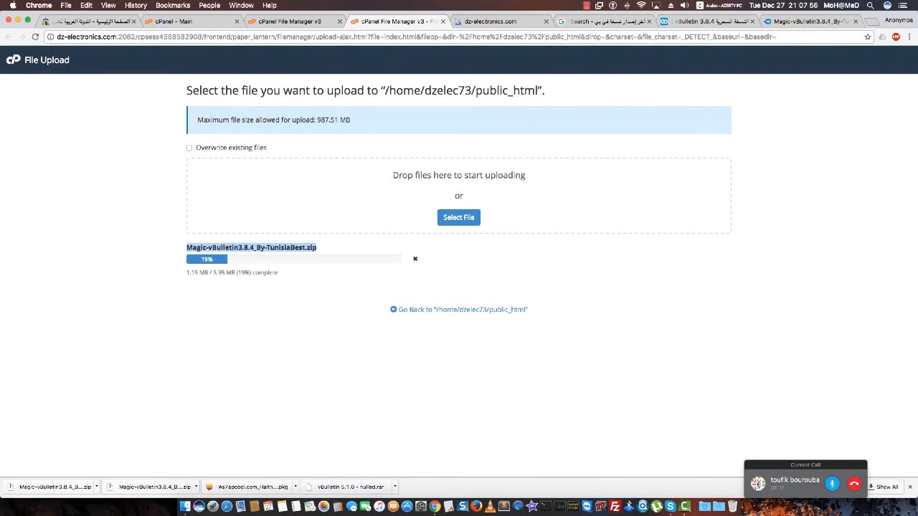
Step: Switch to Skype to view the conversation of the current call
click(671, 506)
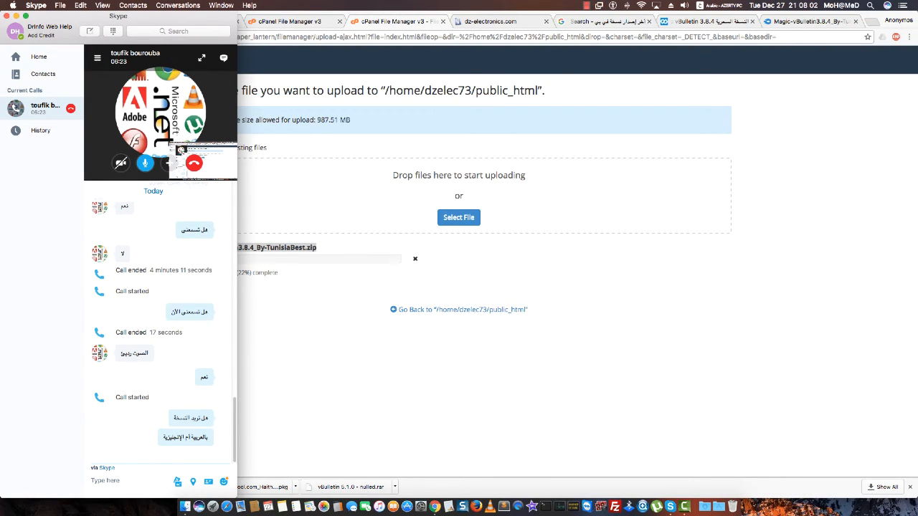
Step: Narrow the Skype window and resize the browser window so that the two sit side by side
drag(237, 323, 211, 323)
click(301, 359)
drag(1, 362, 212, 362)
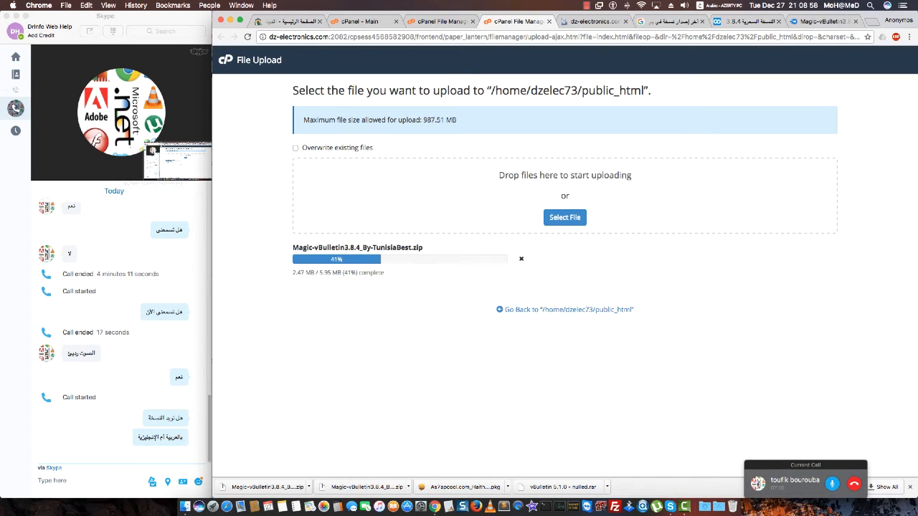
Step: Go to the cPanel home page, view the Server Information page and return home
click(365, 21)
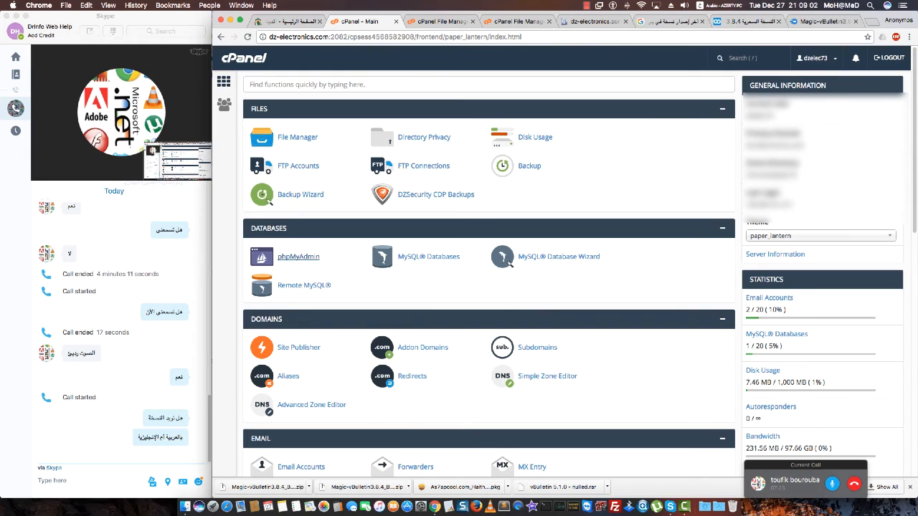
click(298, 256)
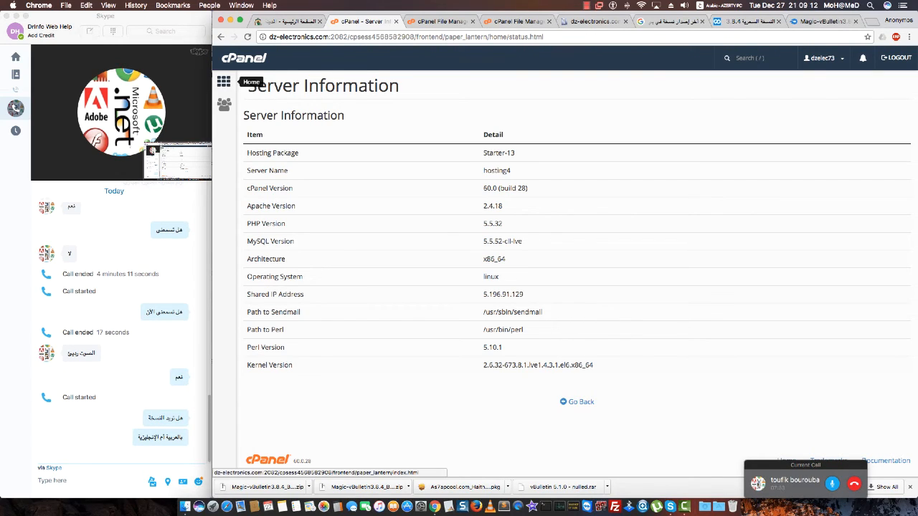
click(224, 82)
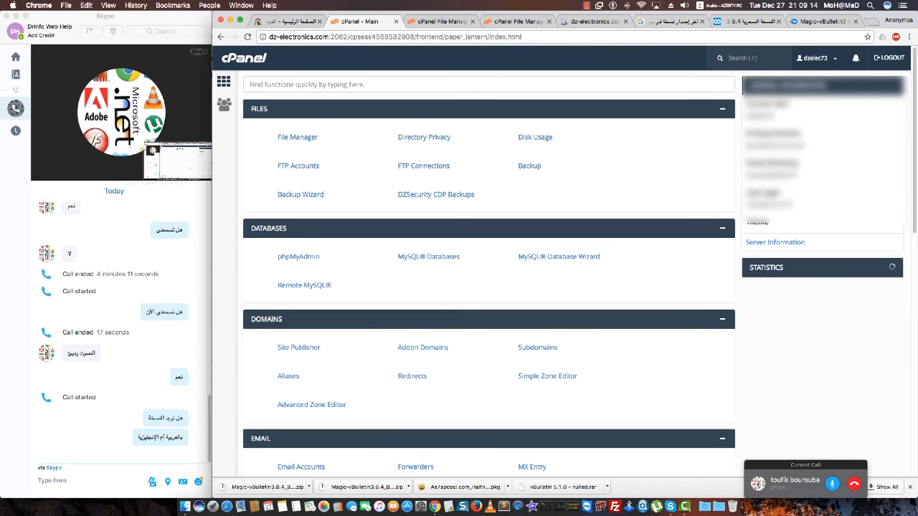
Step: Look through the cPanel home sections from Files down to Preferences
scroll(488, 274, down, 5)
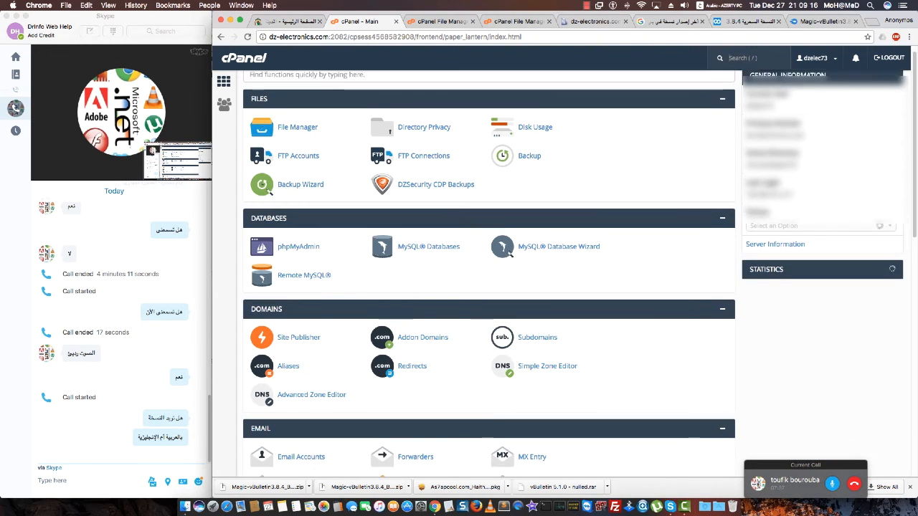
scroll(488, 274, down, 6)
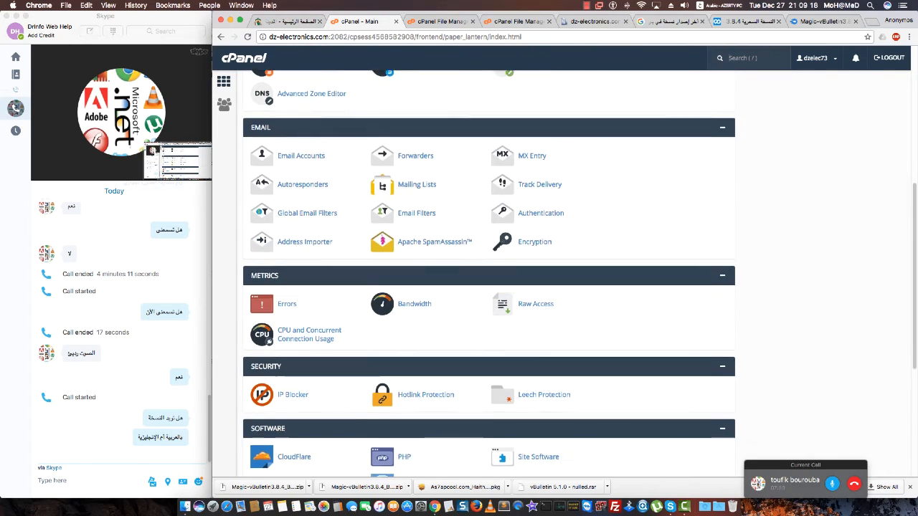
scroll(488, 274, down, 2)
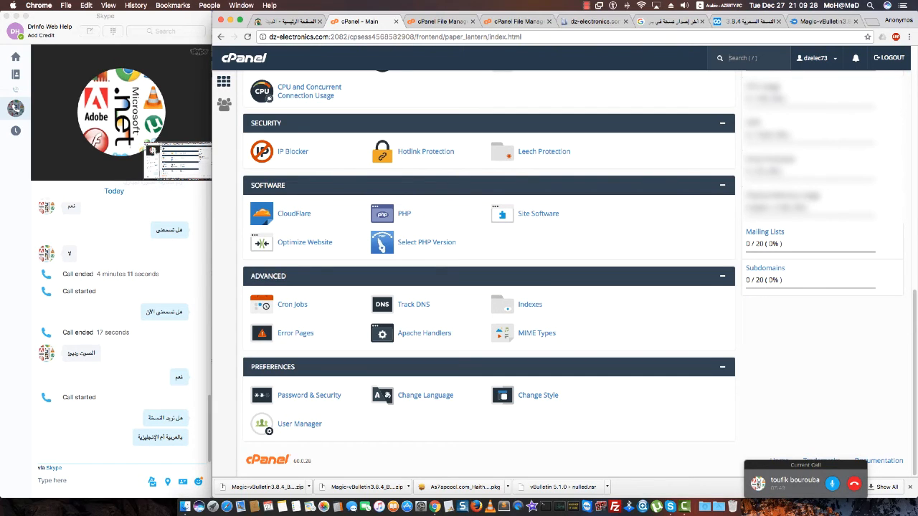
scroll(488, 274, up, 10)
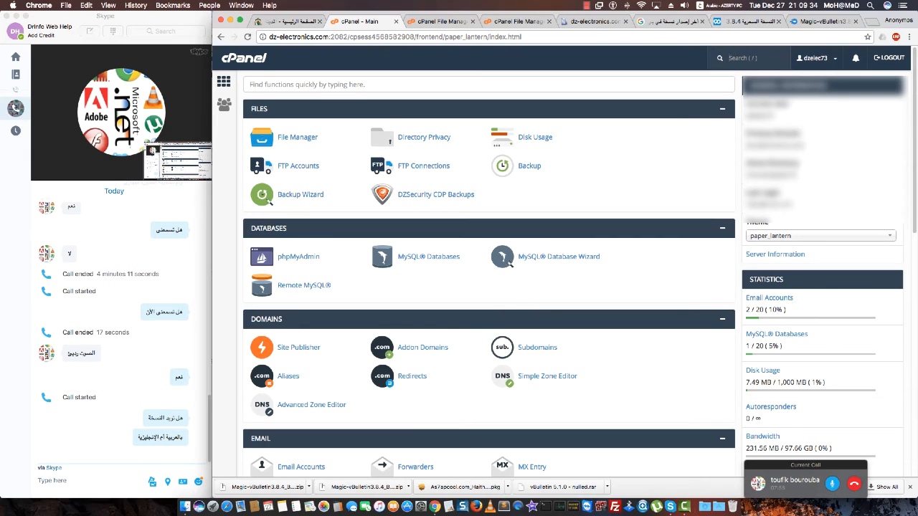
scroll(488, 274, down, 4)
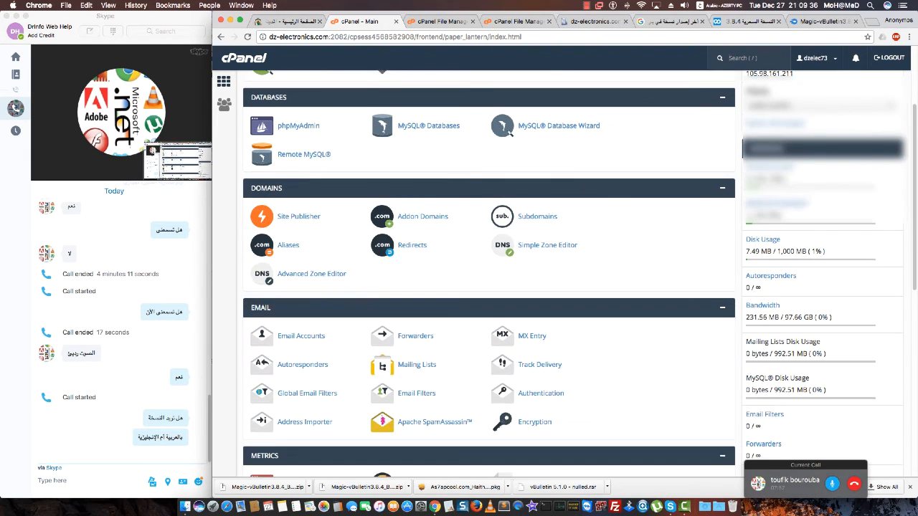
scroll(489, 274, down, 5)
scroll(489, 274, down, 6)
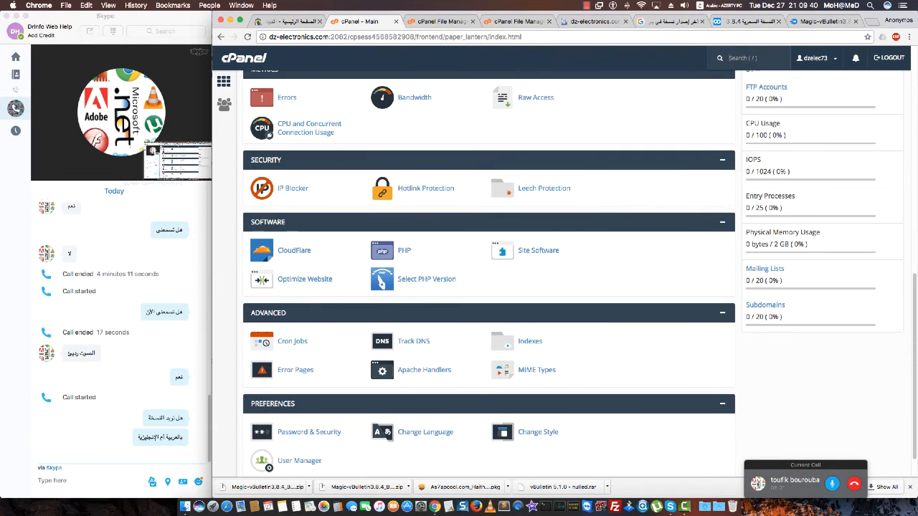
Step: Return to the File Upload page and check the upload progress of Magic-vBulletin3.8.4_By-TunisiaBest.zip
click(440, 22)
click(514, 22)
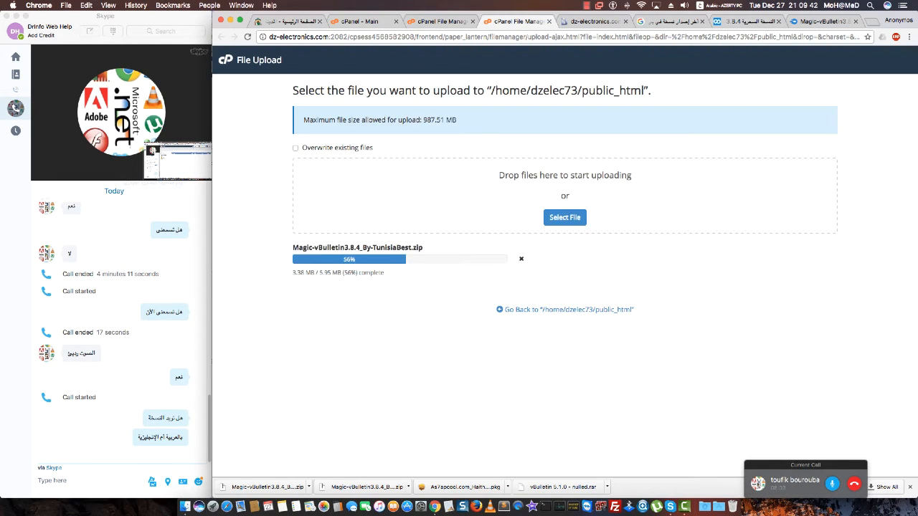
drag(424, 248, 293, 247)
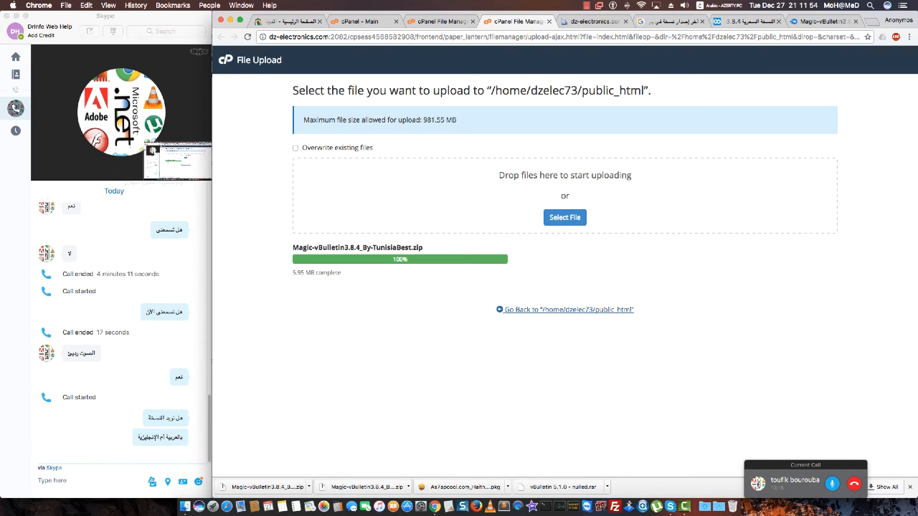
Step: Close the File Upload page and try to extract Magic-vBulletin3.8.4_By-TunisiaBest.zip into /public_html in the File Manager
key(super+w)
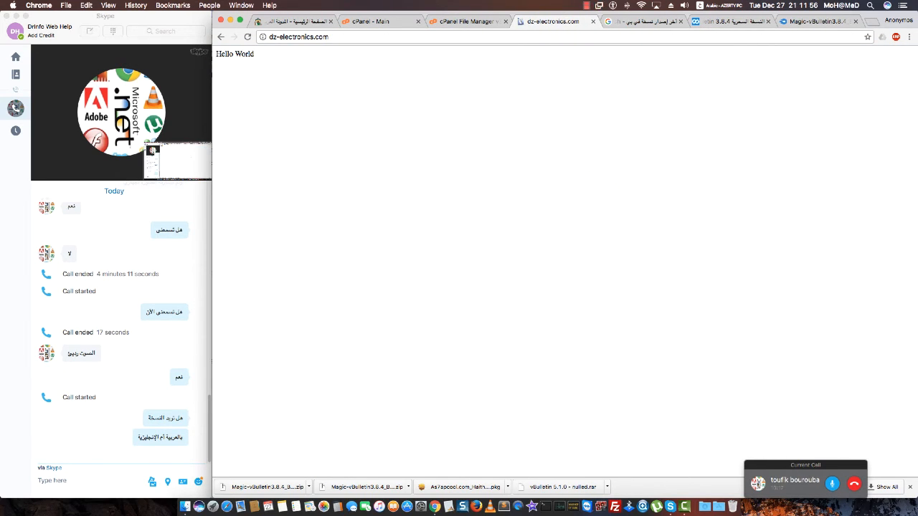
key(ctrl+shift+Tab)
click(452, 171)
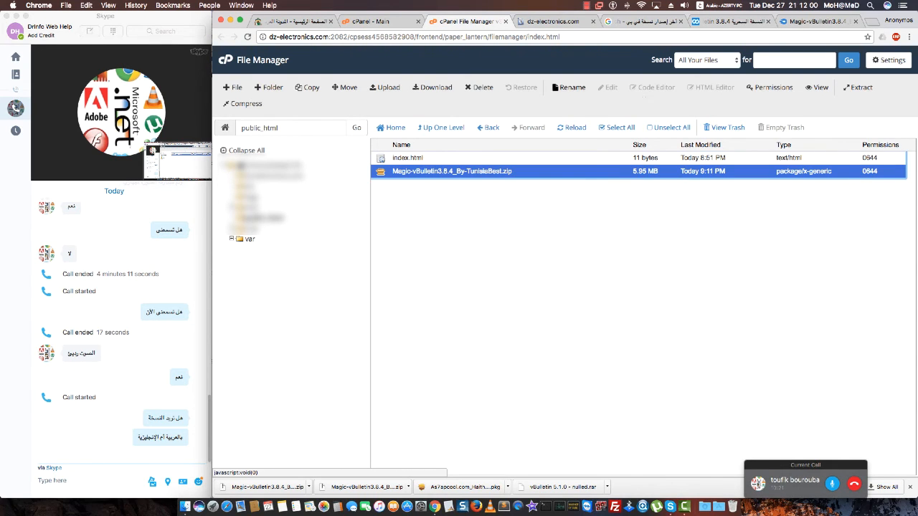
click(860, 86)
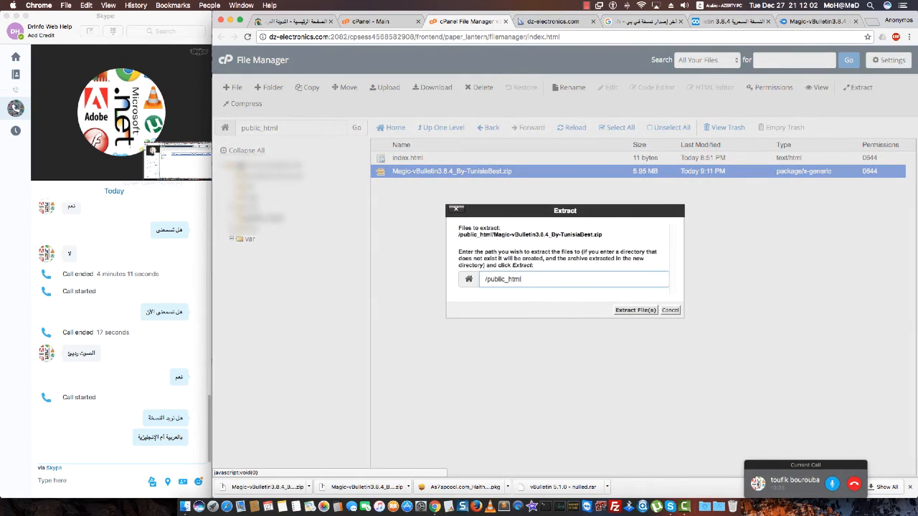
key(Return)
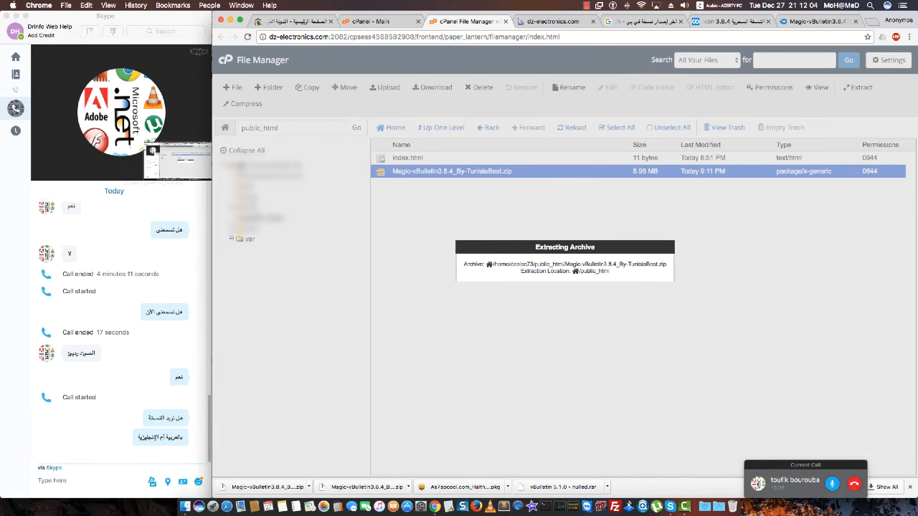
key(Return)
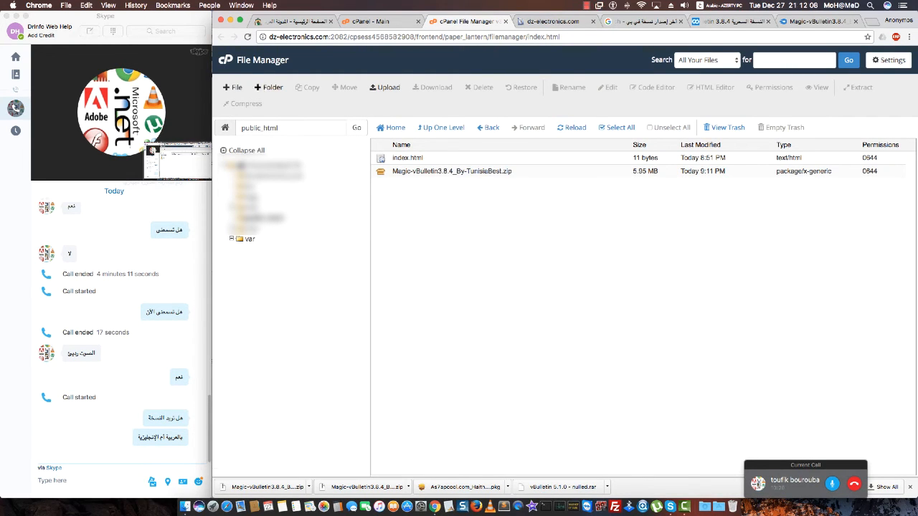
Step: Reload public_html, try extracting the vBulletin archive again, and read through the extraction results before closing them
click(573, 128)
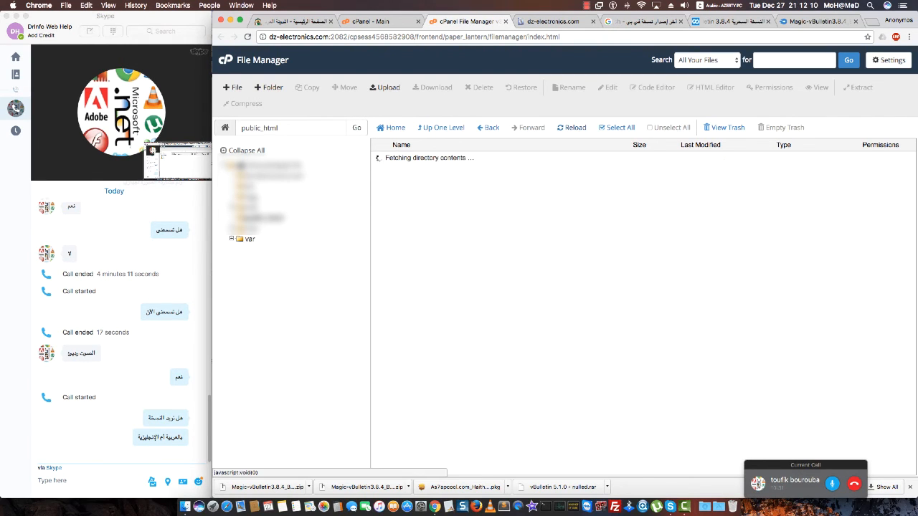
click(495, 171)
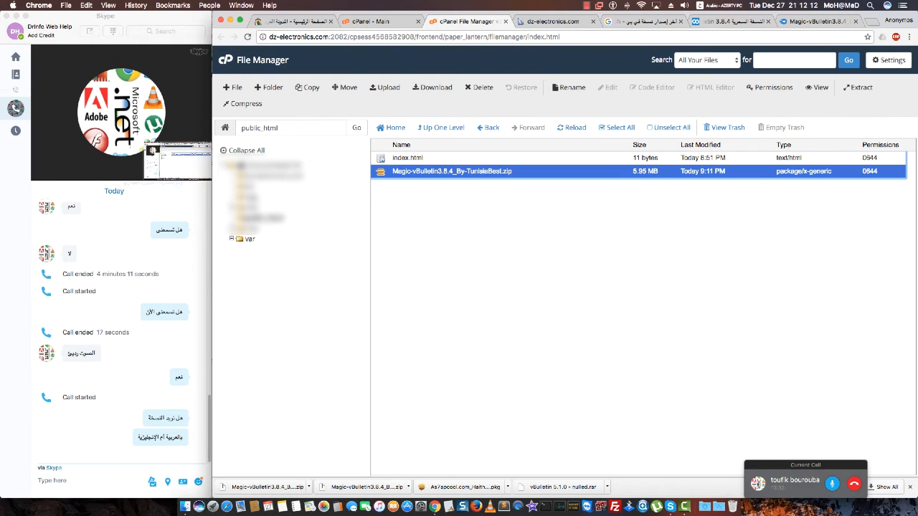
click(859, 88)
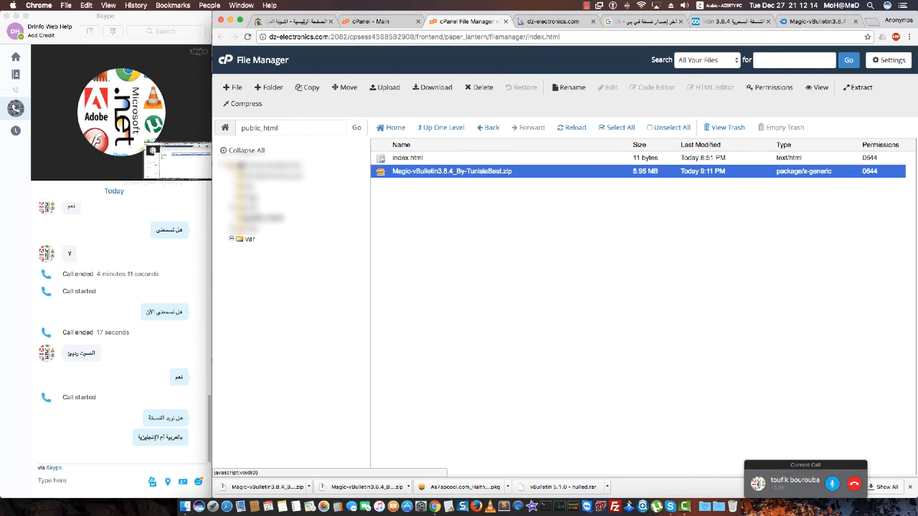
click(635, 311)
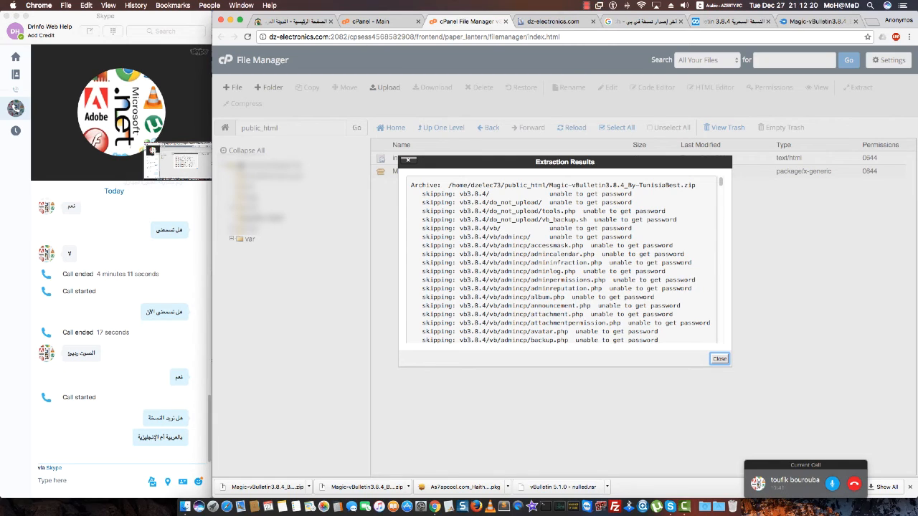
scroll(563, 259, down, 20)
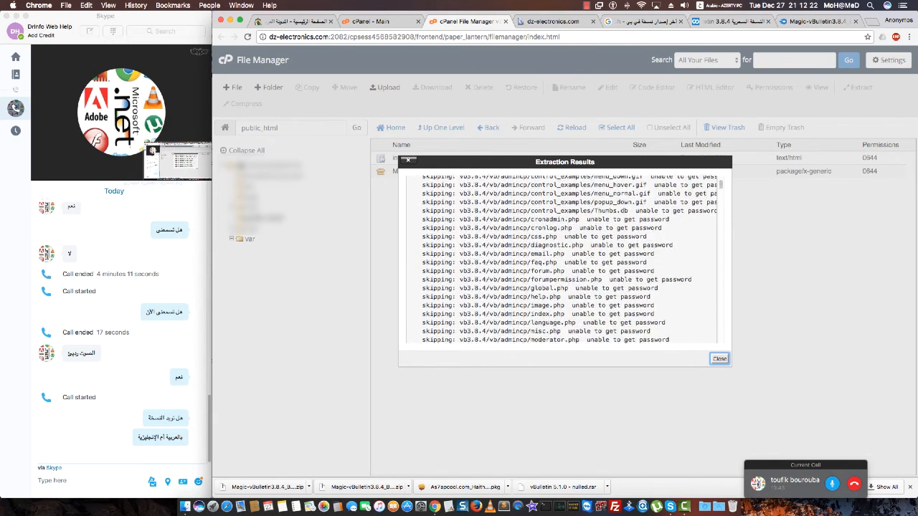
scroll(563, 259, down, 20)
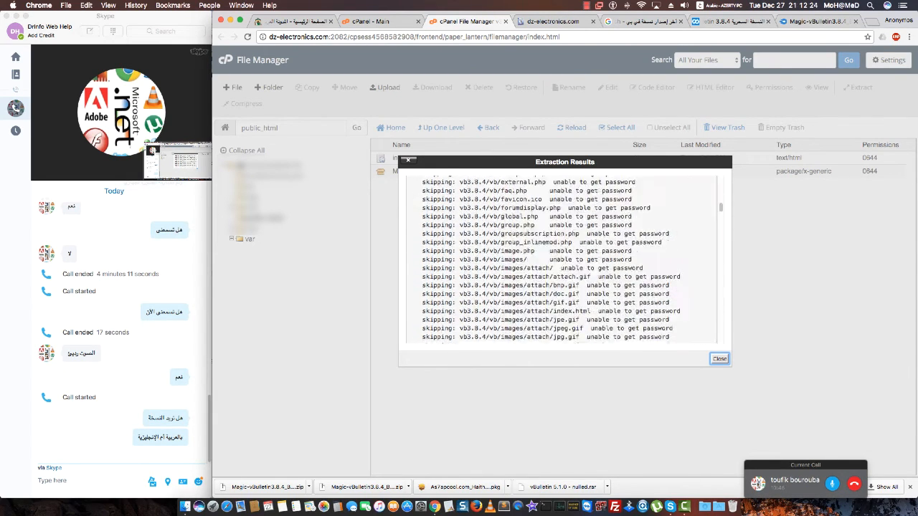
click(719, 359)
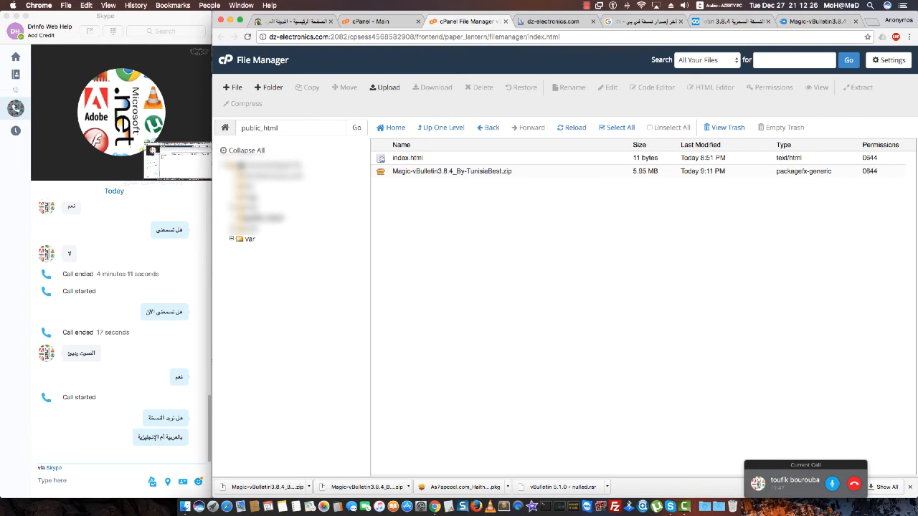
Step: Copy the archive's password from the Magic vBulletin 3.8.4 thread on dev-point.com
click(819, 22)
click(732, 22)
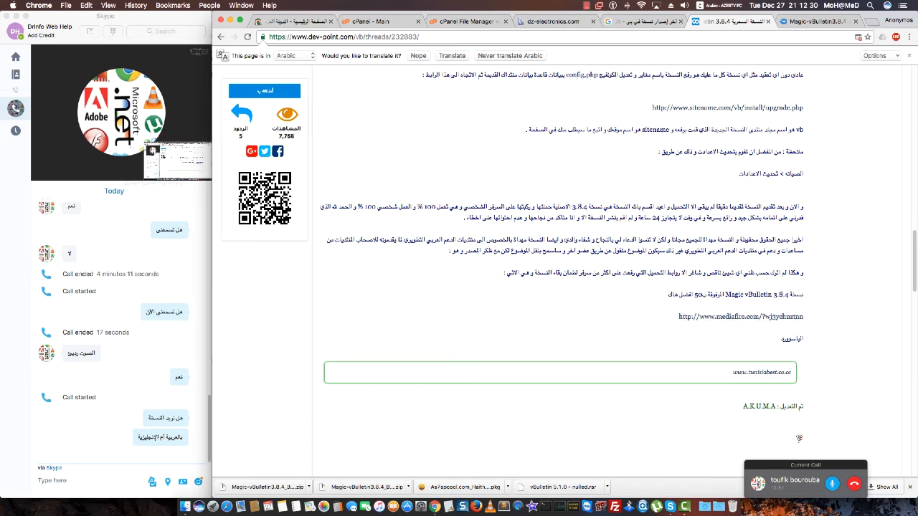
click(778, 373)
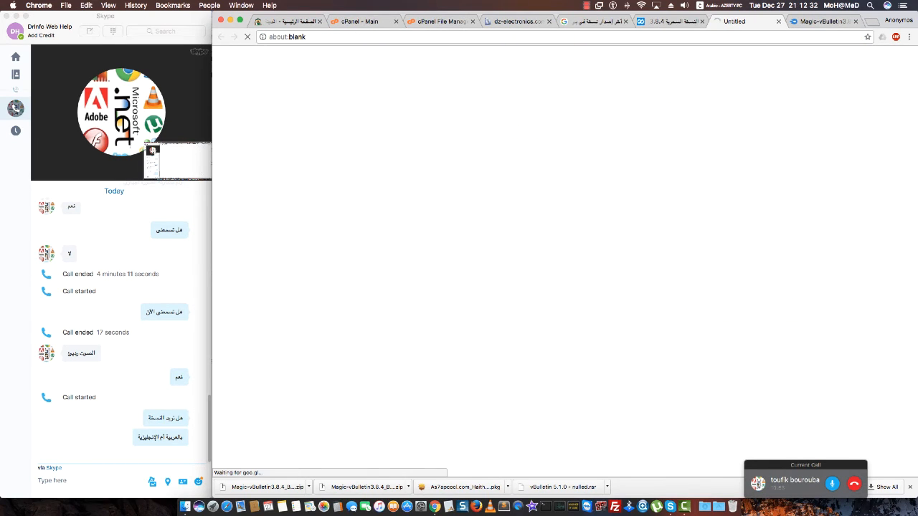
right_click(744, 371)
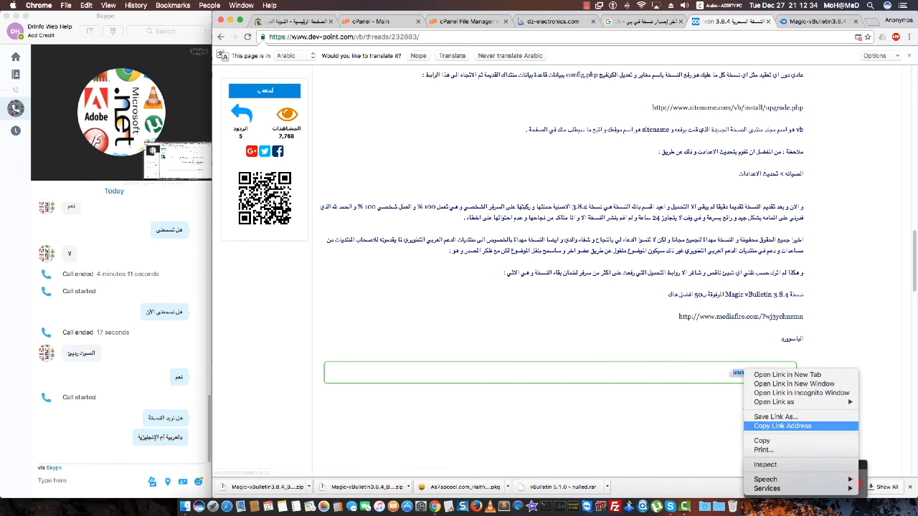
click(762, 440)
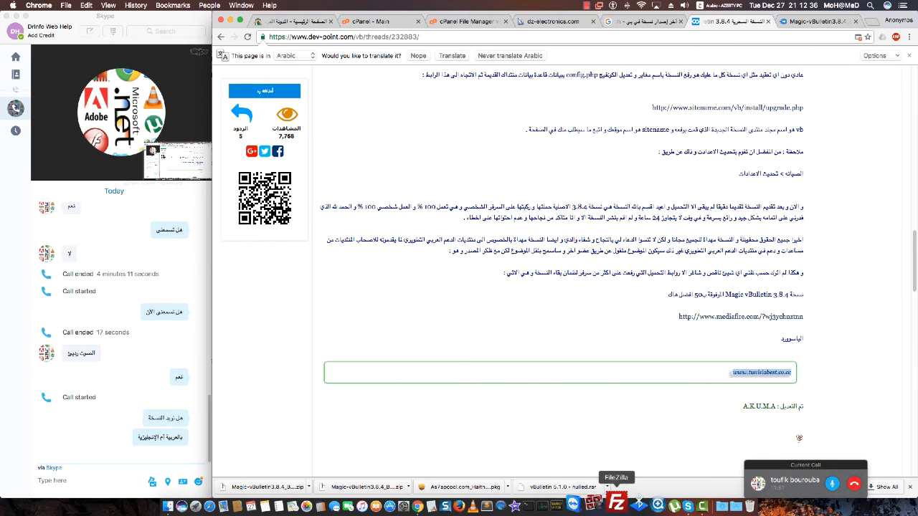
Step: Close the Camtasia 2 activation folder and bring up the Downloads folder in Finder
click(172, 506)
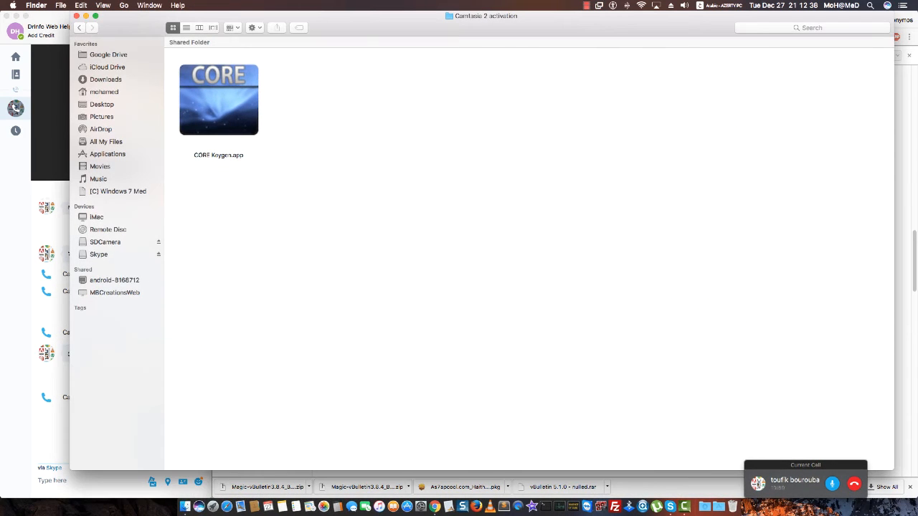
click(77, 16)
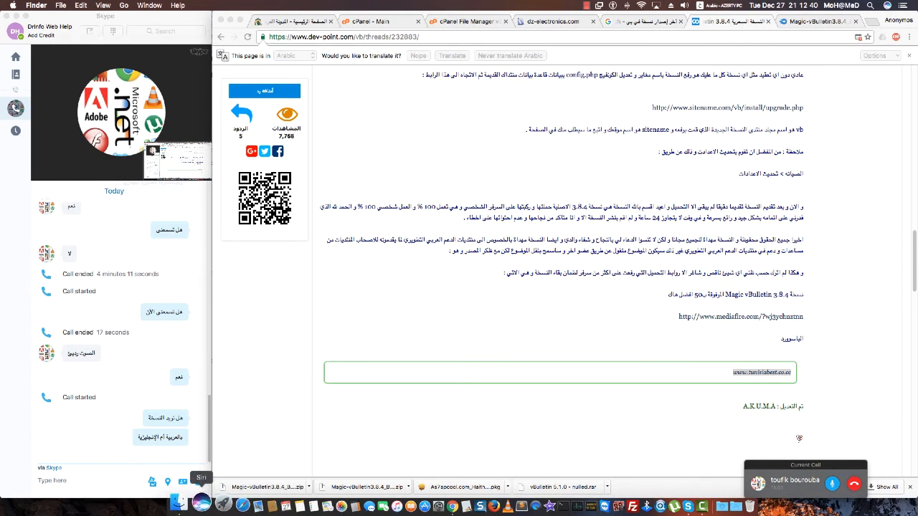
right_click(185, 505)
click(207, 376)
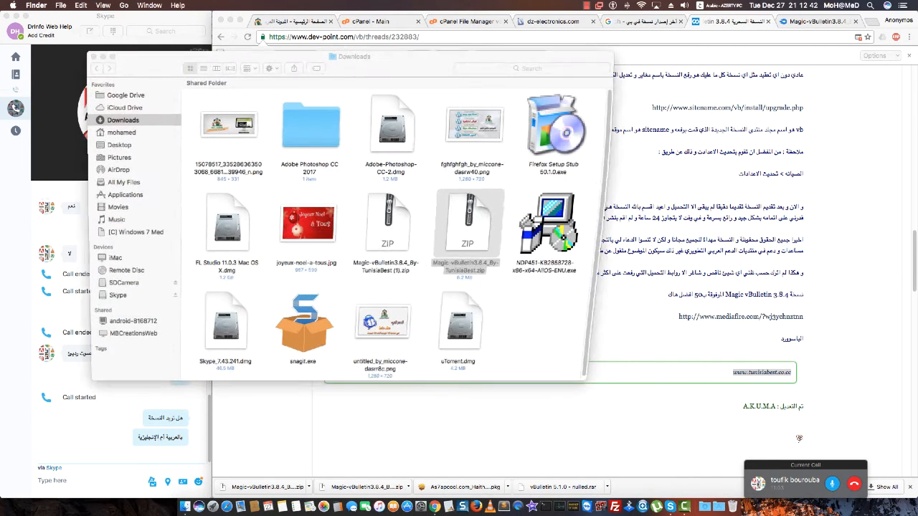
Step: Try to expand Magic-vBulletin3.8.4_By-TunisiaBest.zip in Downloads with the default Archive Utility
click(517, 285)
double_click(477, 224)
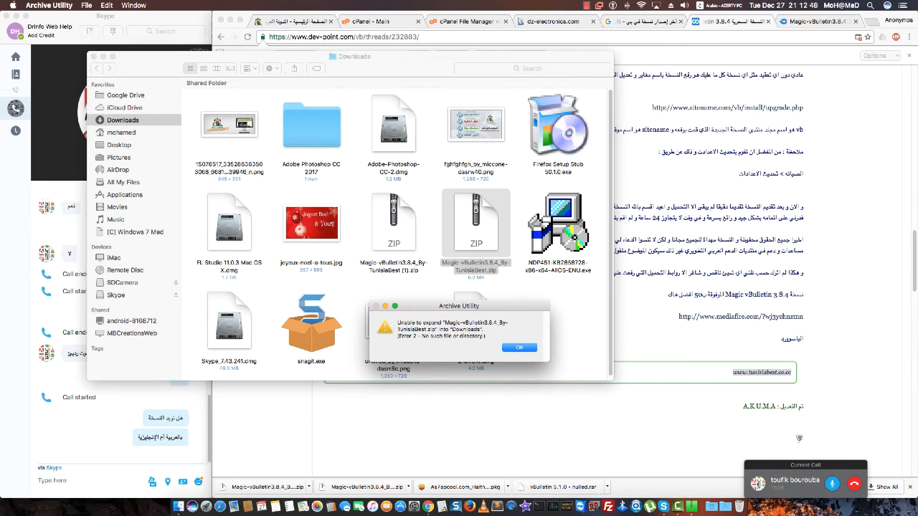
key(Return)
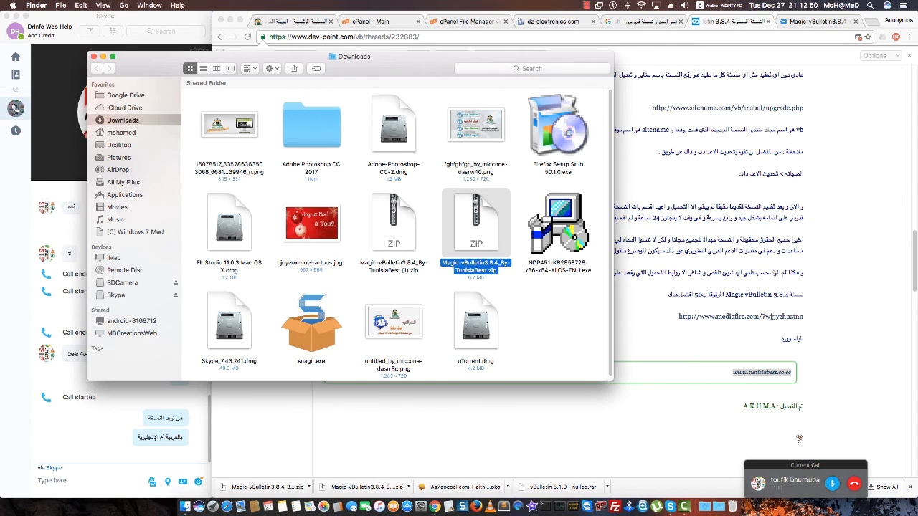
Step: Extract Magic-vBulletin3.8.4_By-TunisiaBest.zip from Downloads to the Desktop with UnRAR Unarchiver
right_click(474, 239)
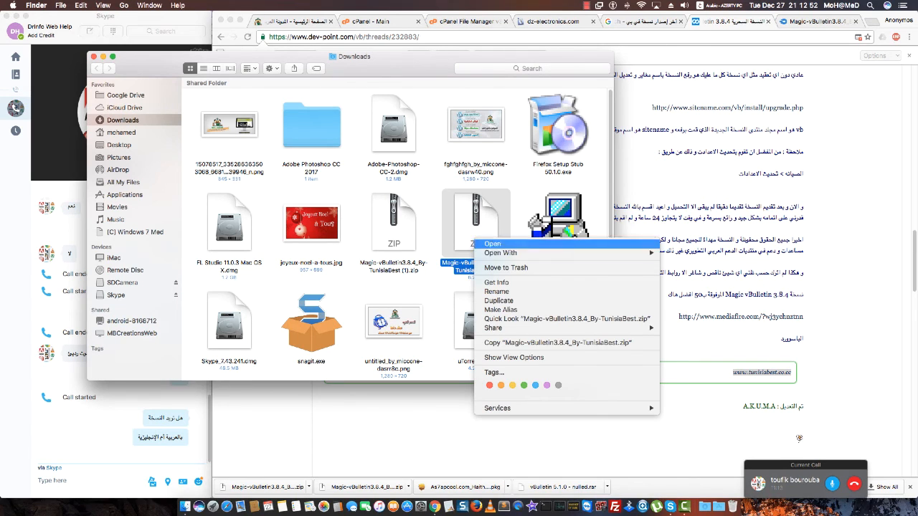
mouse_move(502, 254)
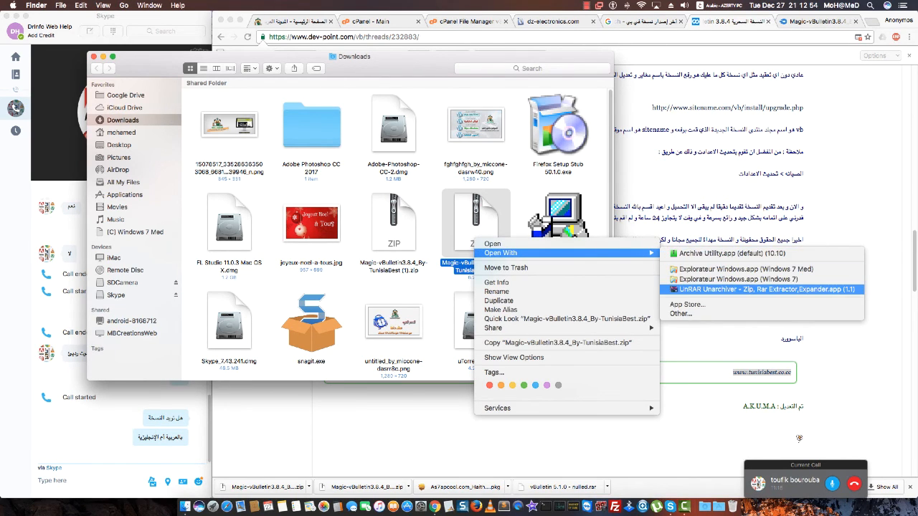
click(761, 289)
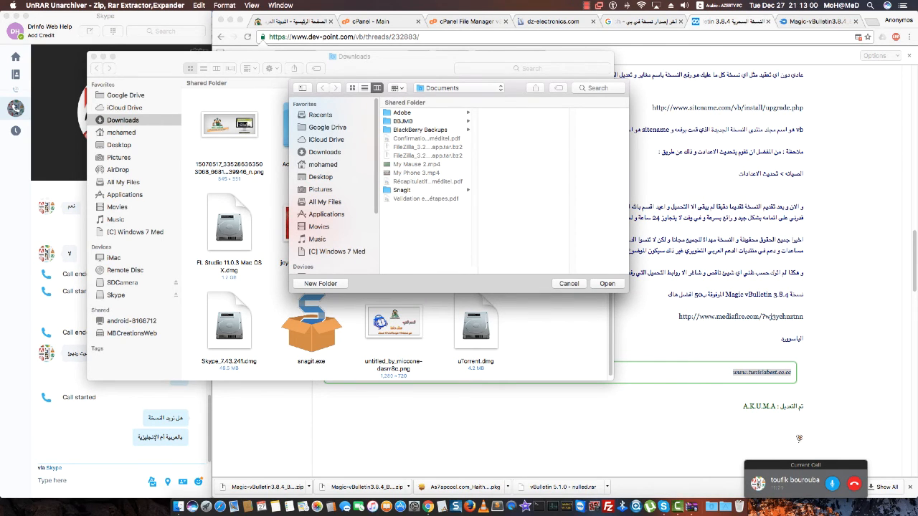
click(321, 177)
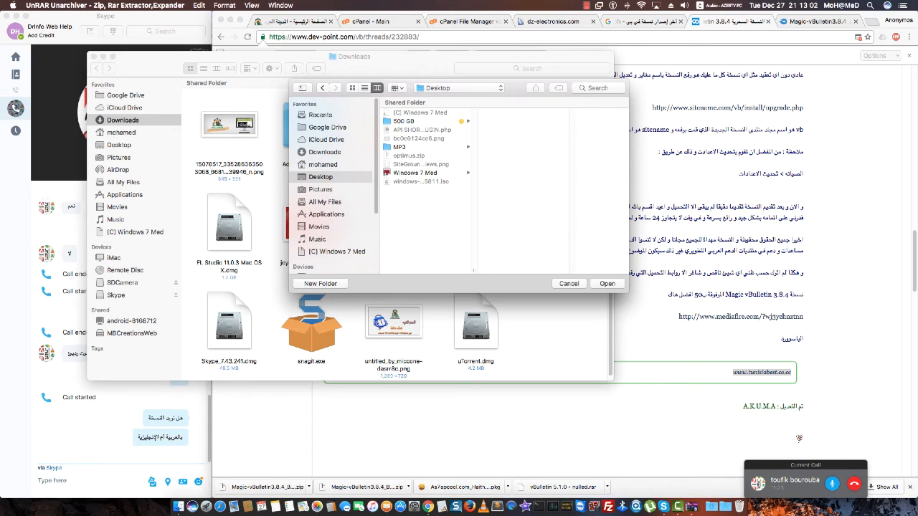
click(608, 284)
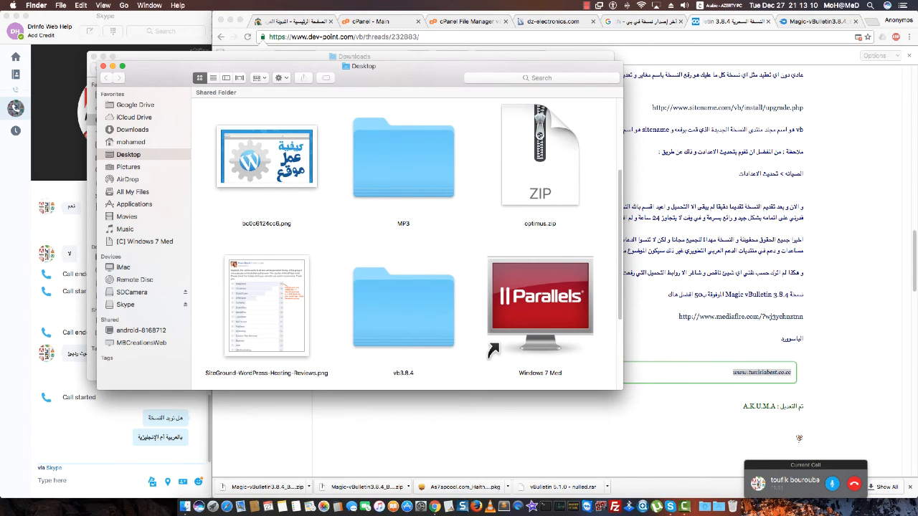
Step: Open the vb3.8.4 folder on the Desktop and look through its extracted files and folders
scroll(407, 237, down, 3)
scroll(407, 236, down, 2)
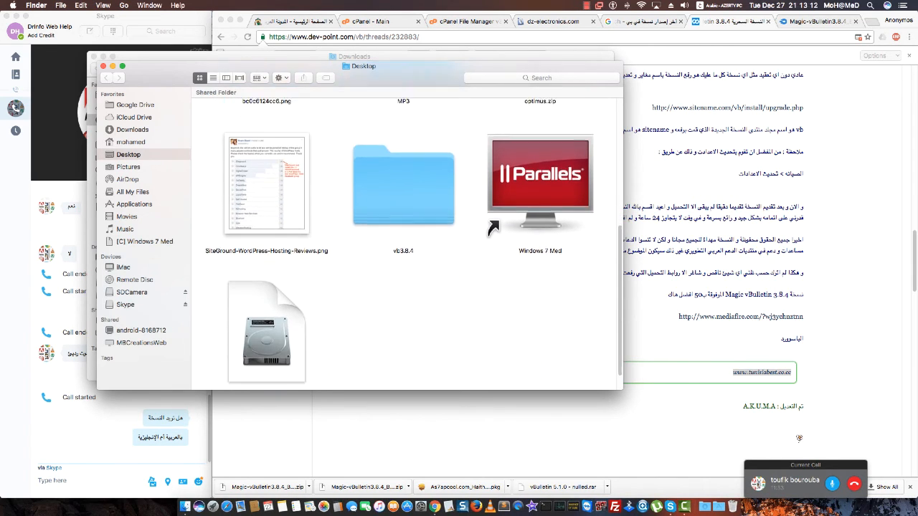
click(403, 160)
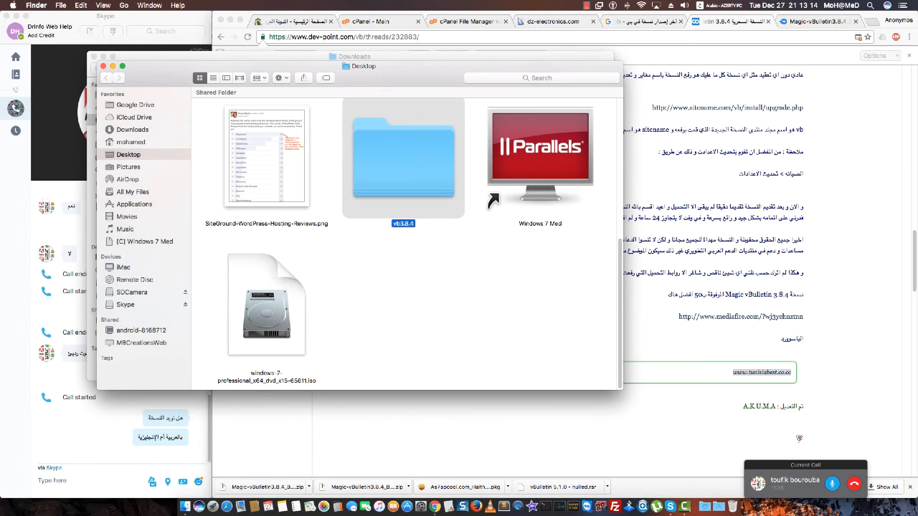
double_click(403, 159)
scroll(407, 236, down, 8)
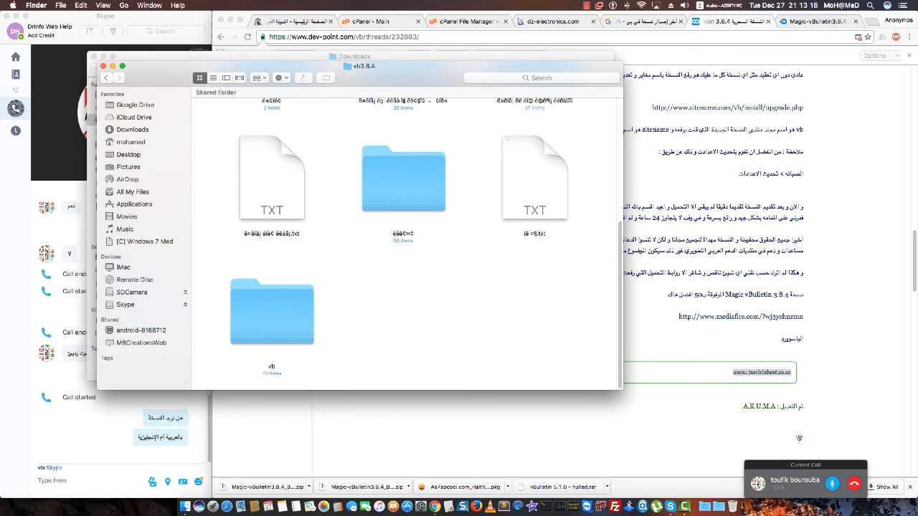
scroll(406, 244, up, 8)
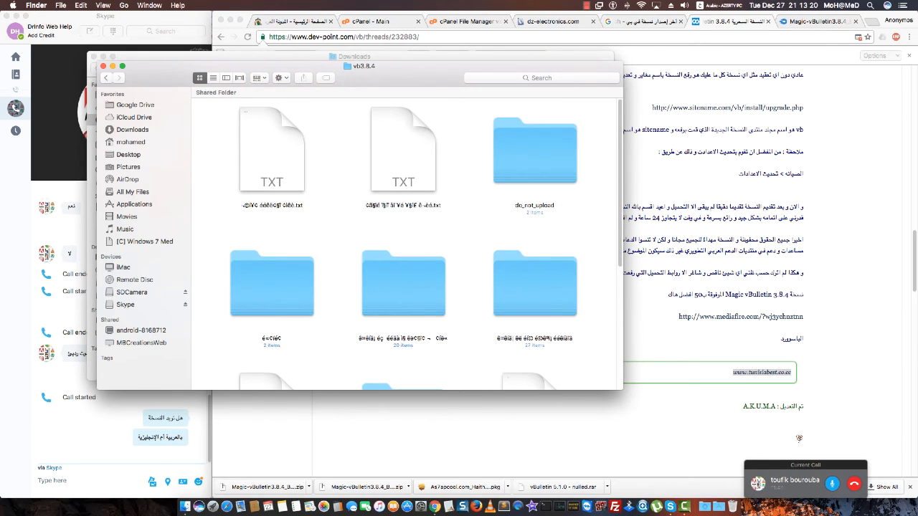
click(534, 154)
scroll(535, 215, down, 1)
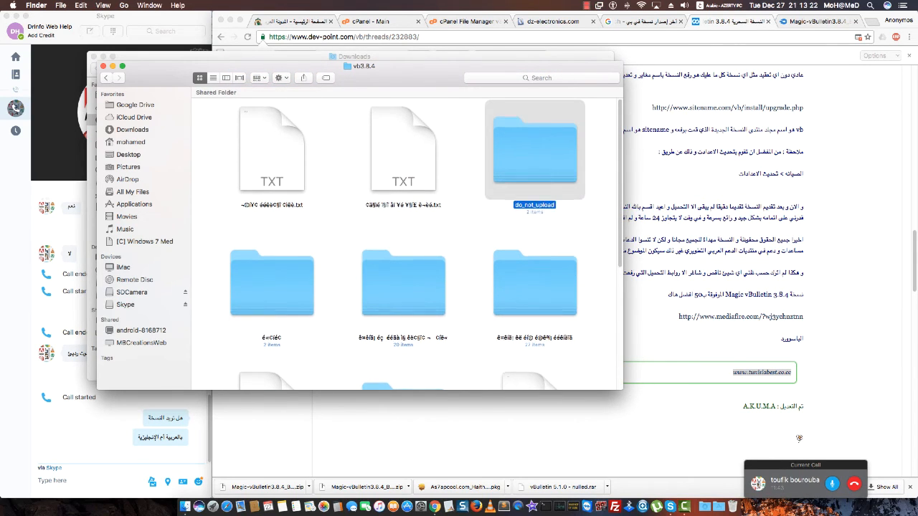
scroll(406, 244, down, 7)
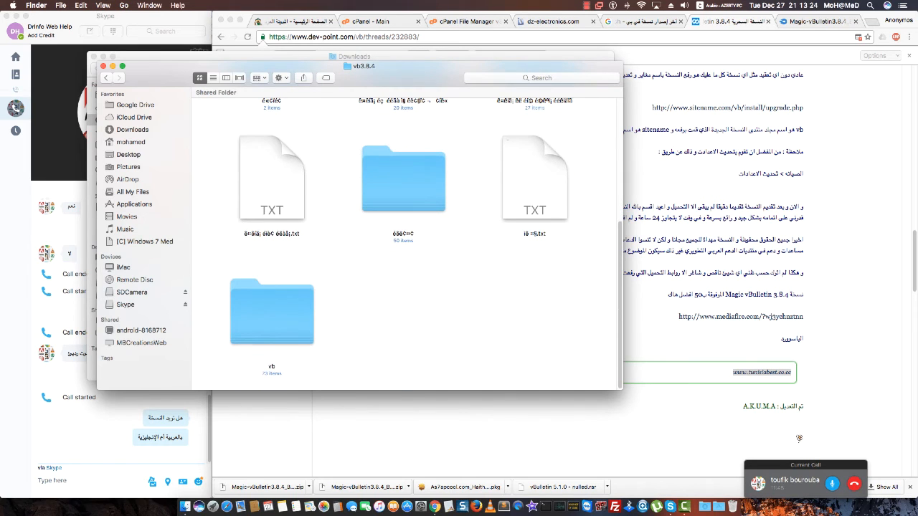
Step: Open the vb subfolder and look through the forum files it contains
double_click(272, 313)
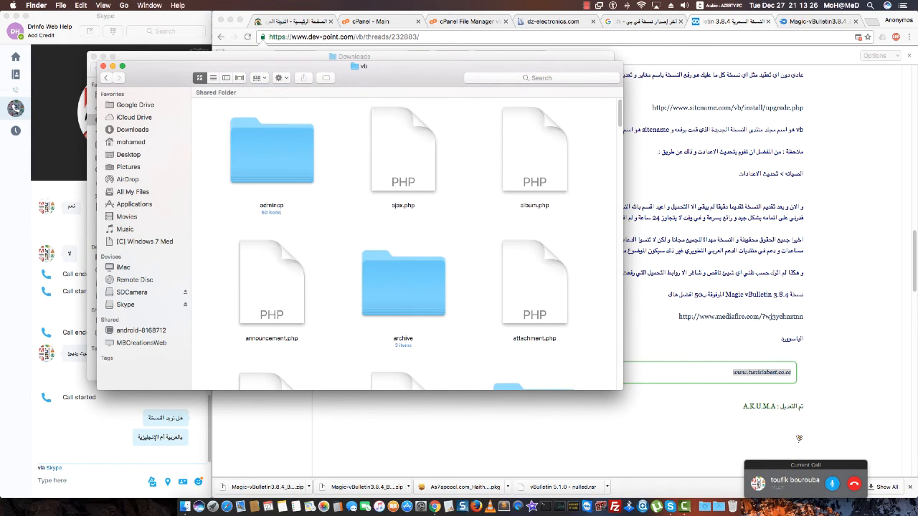
scroll(272, 313, down, 3)
scroll(407, 244, down, 10)
scroll(406, 244, up, 13)
Step: Return to the vb3.8.4 folder and compress its vb subfolder into a zip archive
click(106, 77)
click(286, 319)
right_click(286, 318)
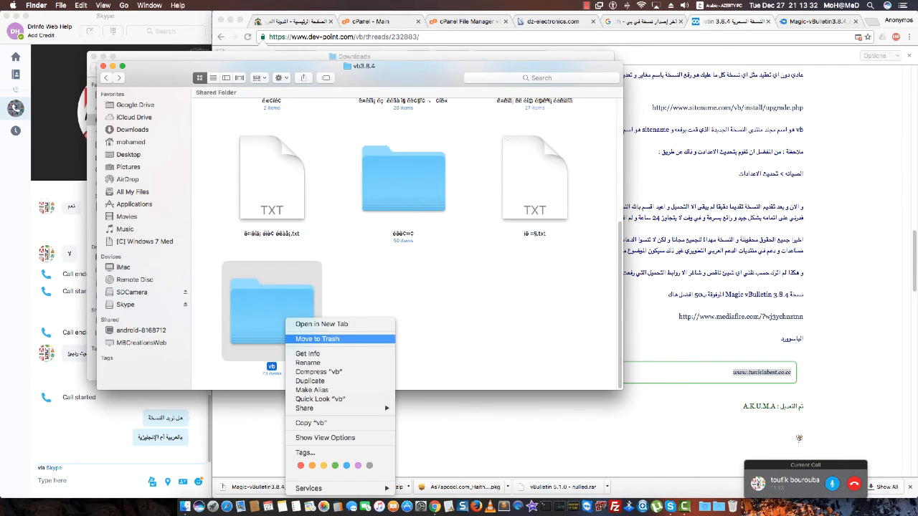
mouse_move(323, 408)
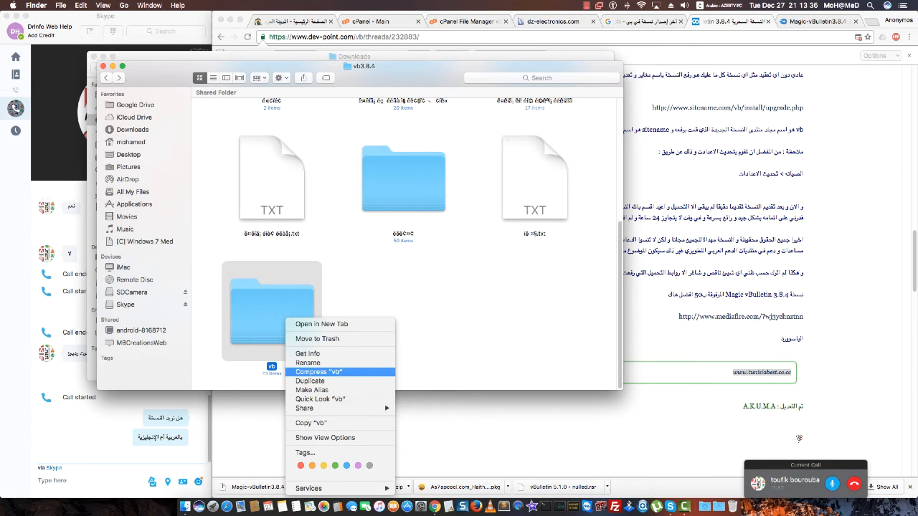
click(319, 371)
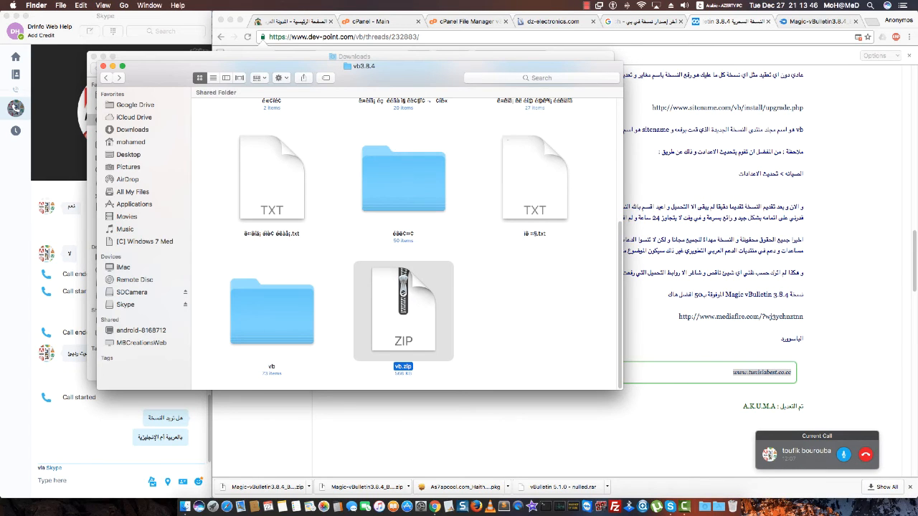
Step: Bring up cPanel File Manager, place the narrowed vb3.8.4 Finder window beside it, and select vb.zip in that folder
click(470, 22)
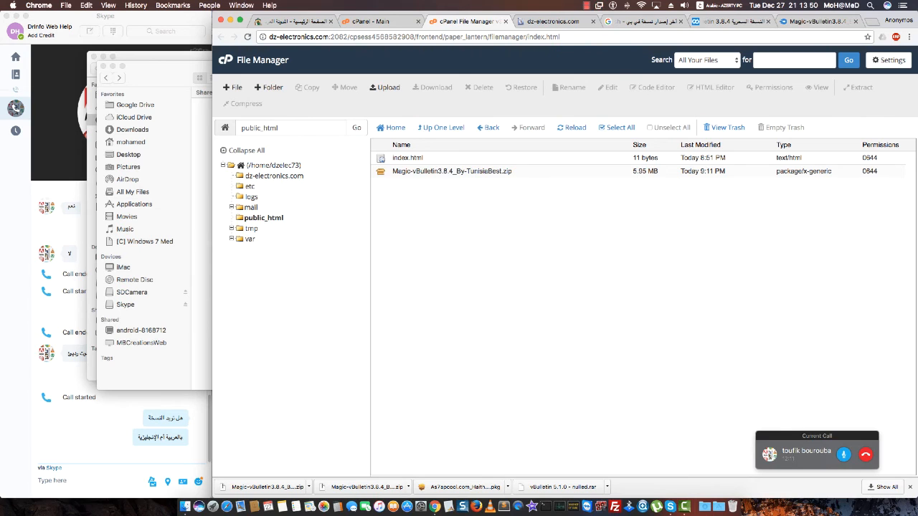
click(201, 229)
drag(423, 66, 327, 70)
drag(527, 237, 212, 237)
scroll(133, 237, down, 15)
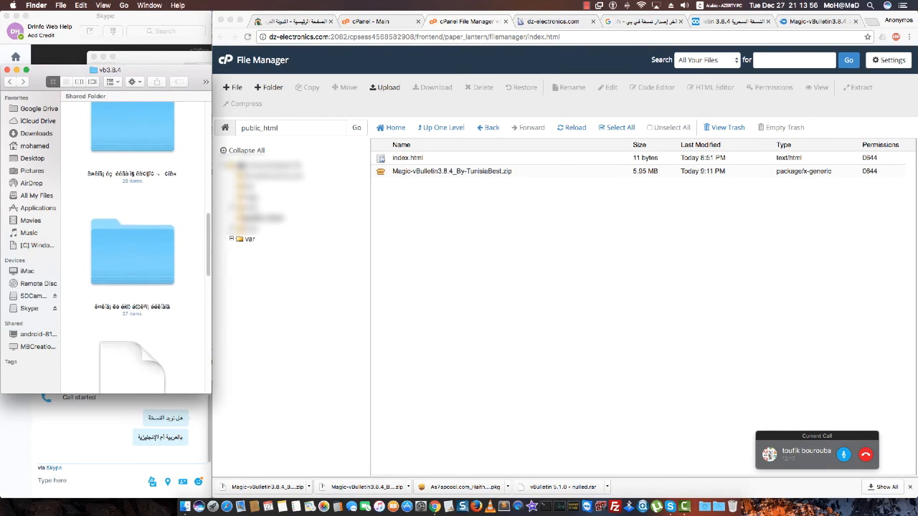
click(133, 314)
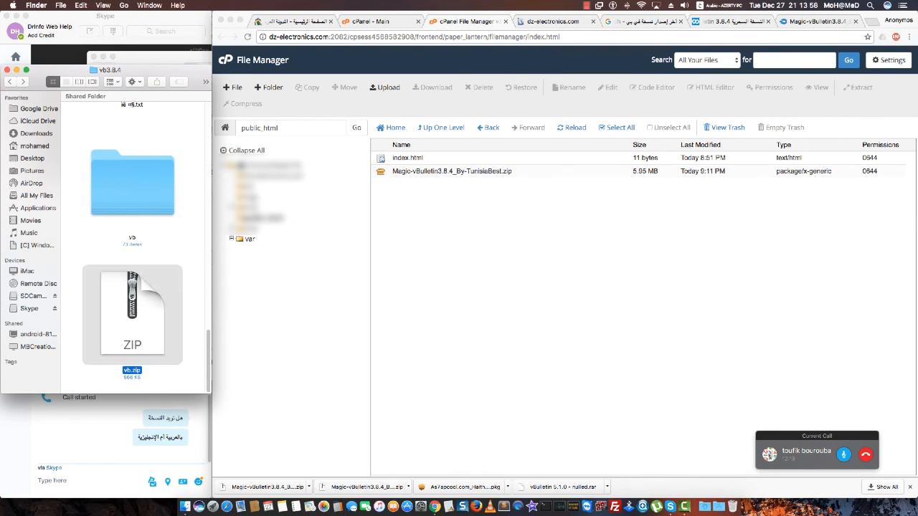
Step: Upload vb.zip from the Desktop's vb3.8.4 folder to public_html and go back to the file listing
click(340, 276)
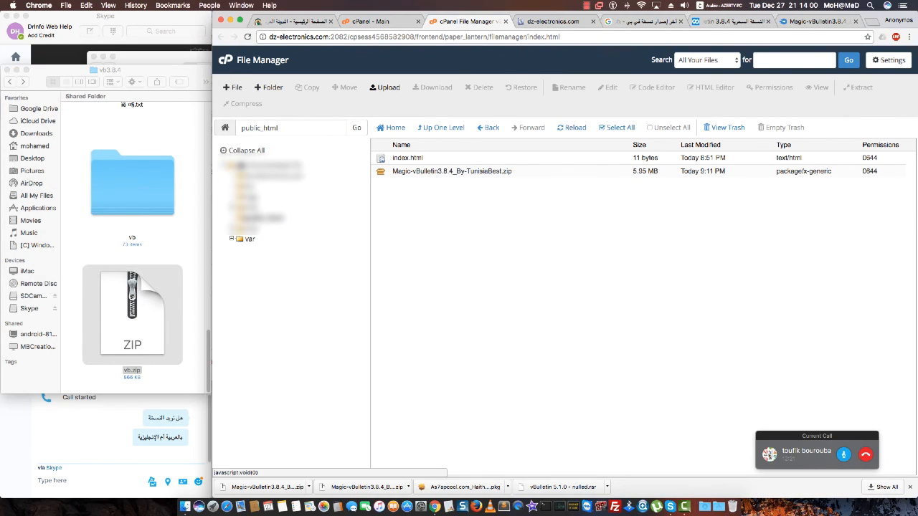
click(385, 87)
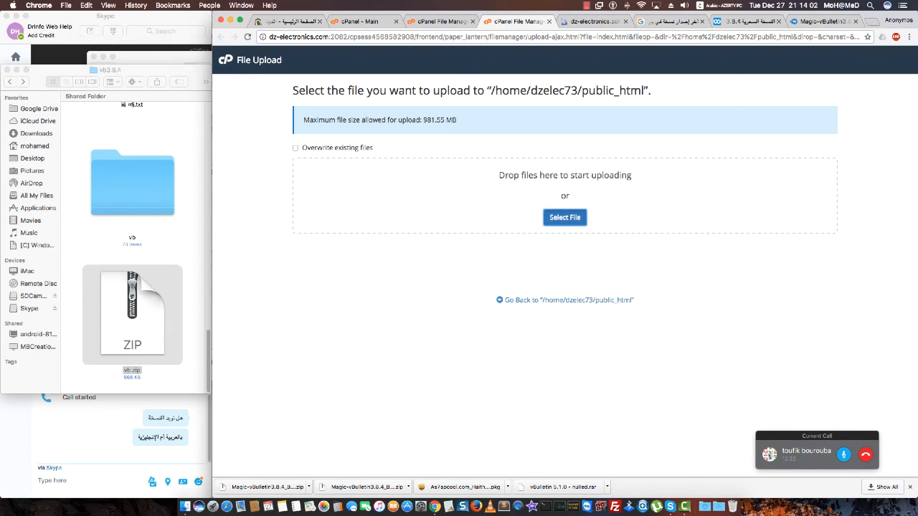
click(564, 218)
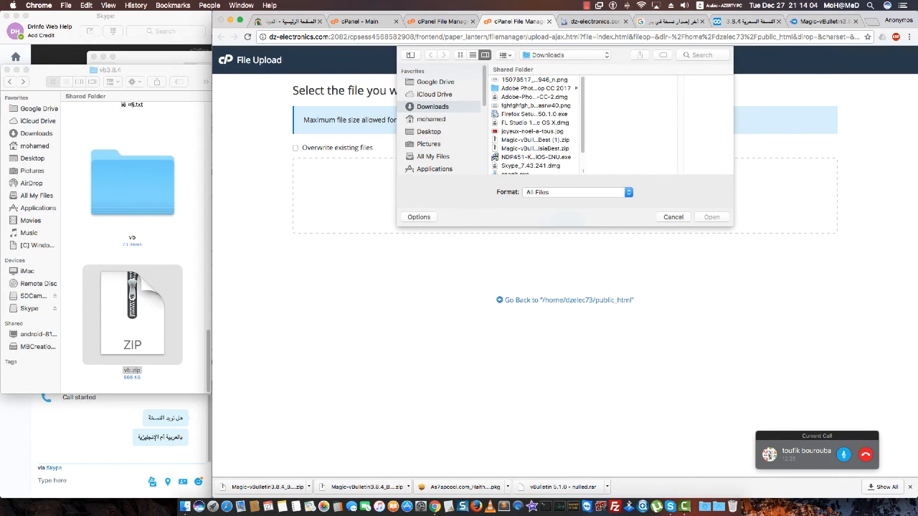
click(431, 119)
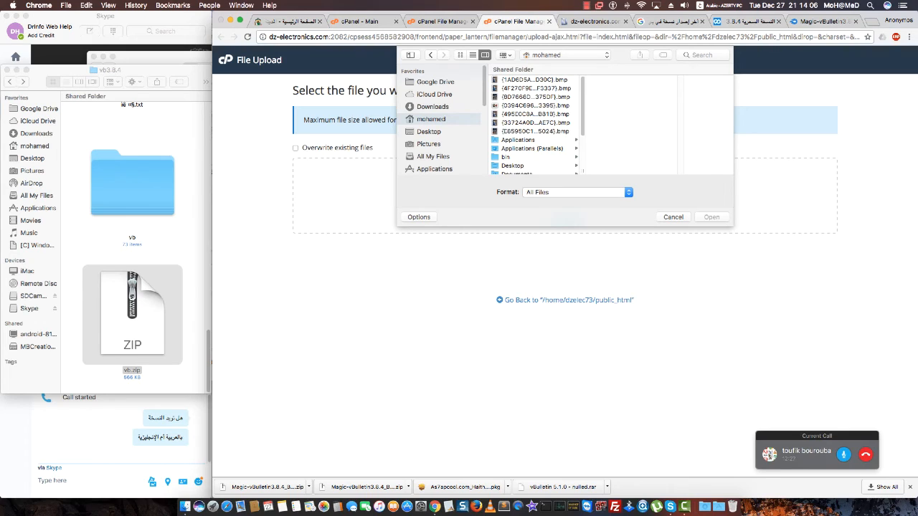
scroll(534, 122, down, 5)
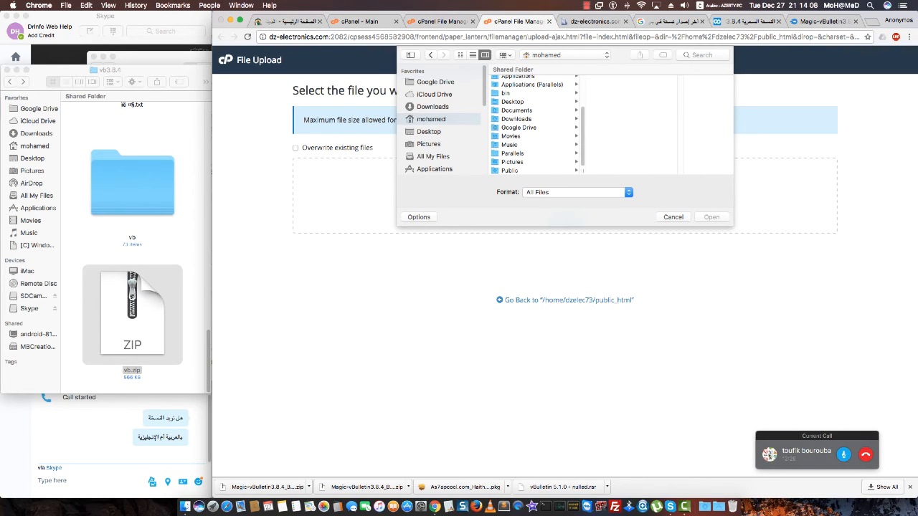
click(513, 102)
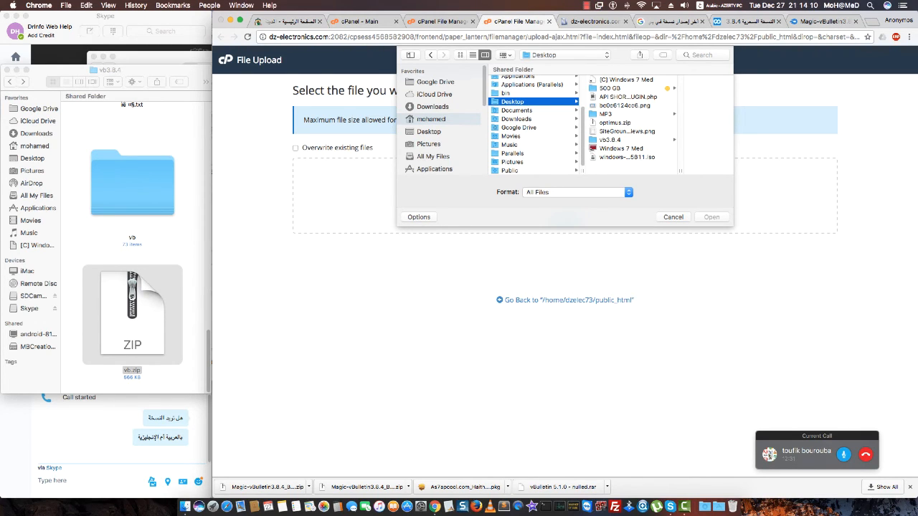
click(611, 140)
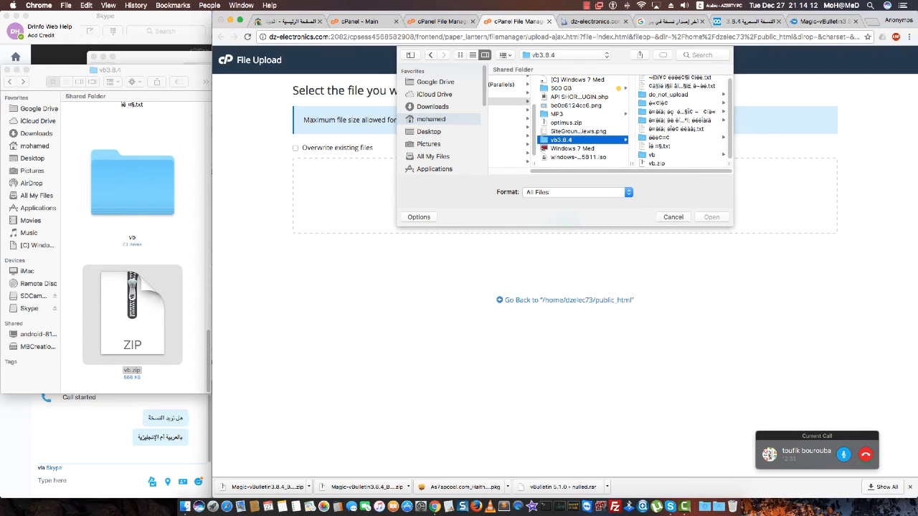
click(657, 163)
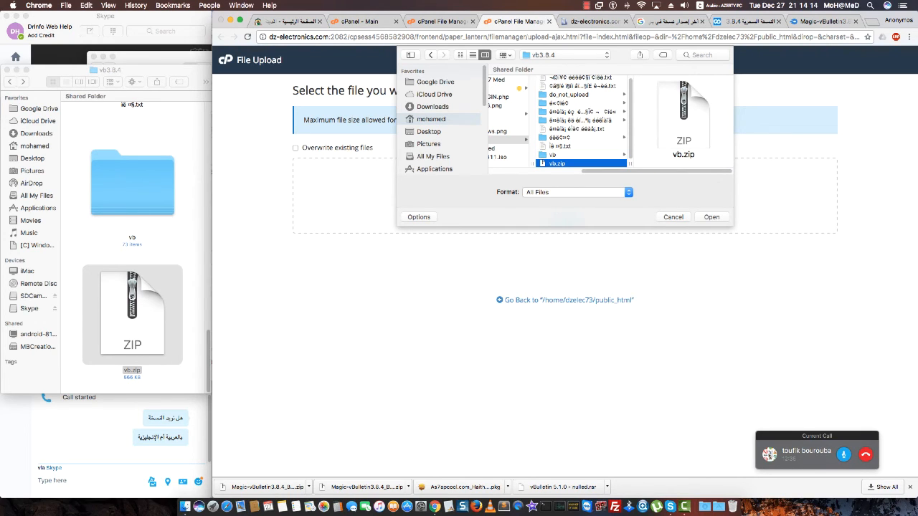
key(Return)
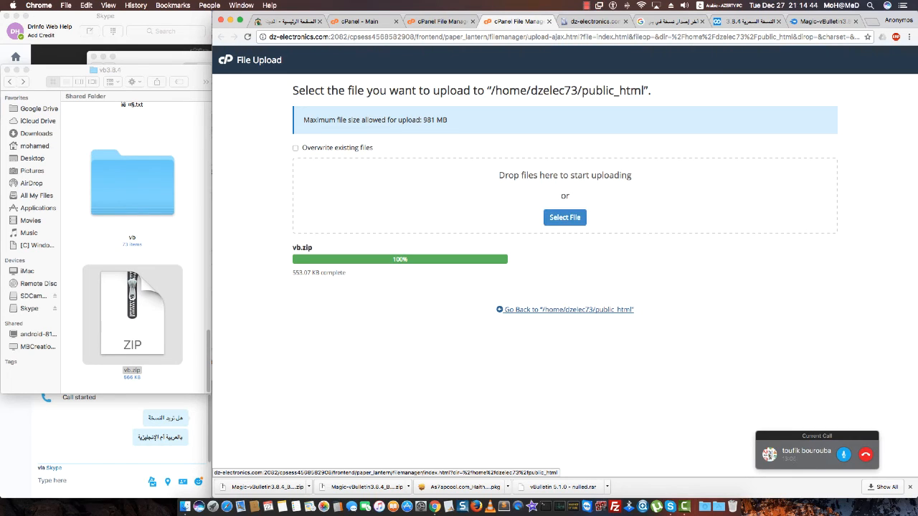
click(565, 309)
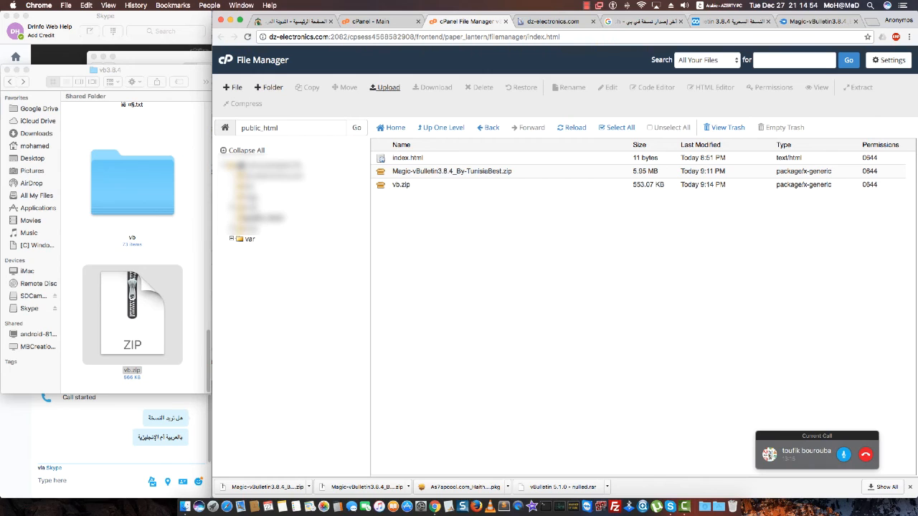
Step: Permanently delete Magic-vBulletin3.8.4_By-TunisiaBest.zip from public_html, skipping the trash
click(402, 185)
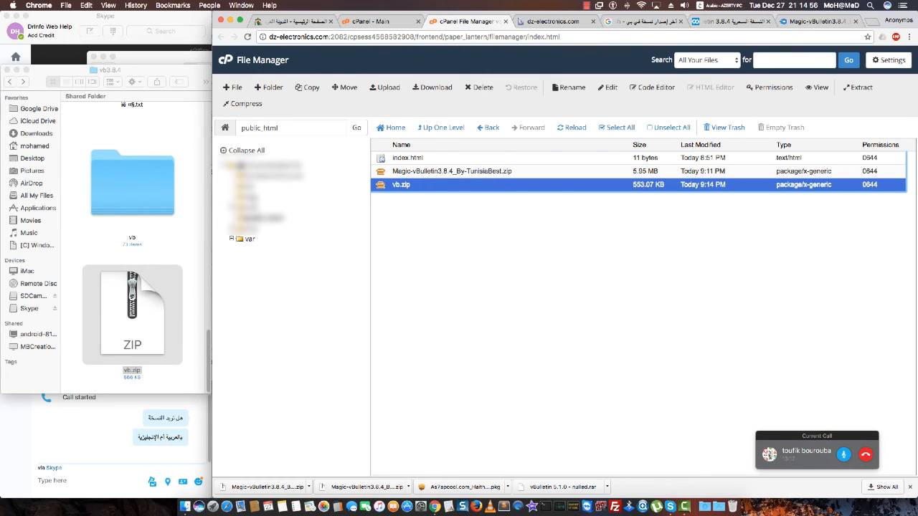
click(451, 171)
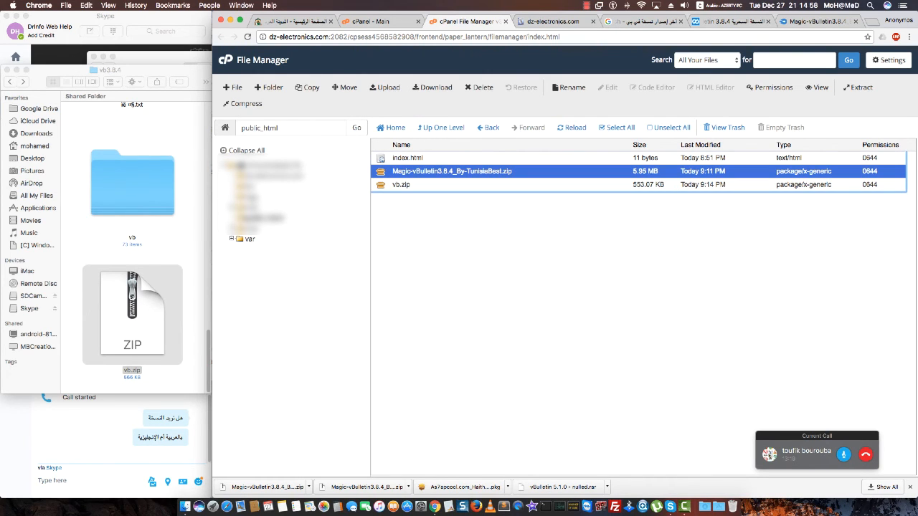
click(479, 87)
click(466, 265)
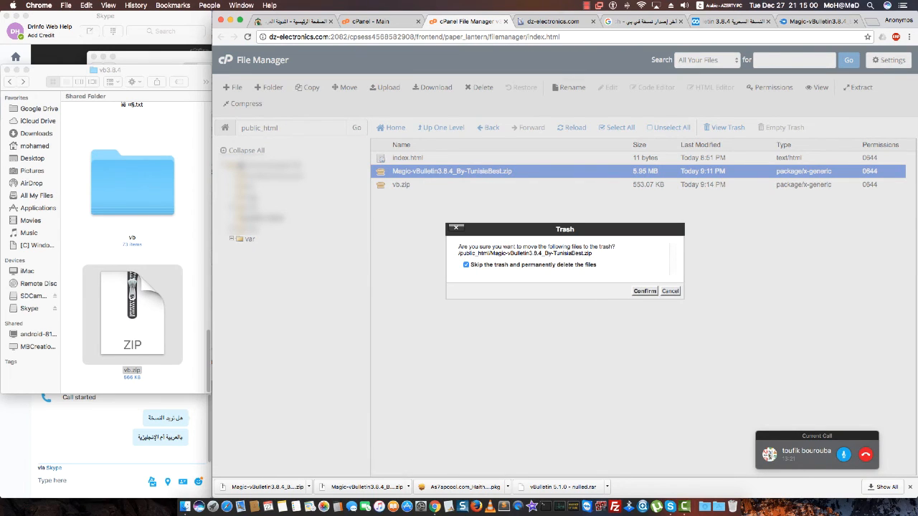
click(645, 291)
Step: Extract vb.zip into /public_html and close the extraction results
click(452, 172)
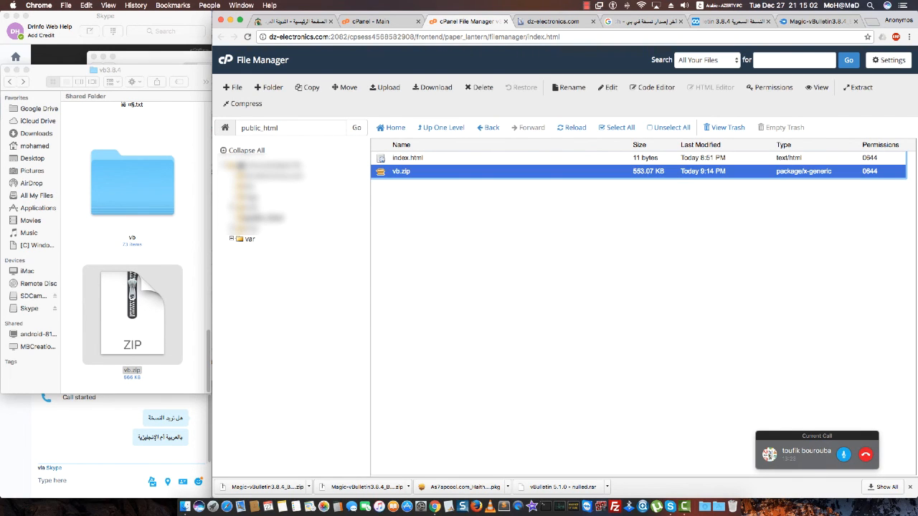
click(860, 86)
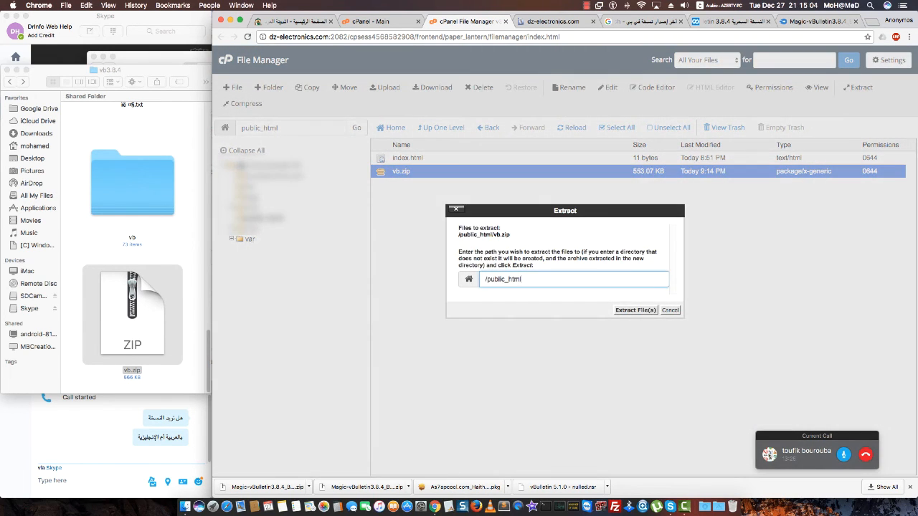
click(636, 309)
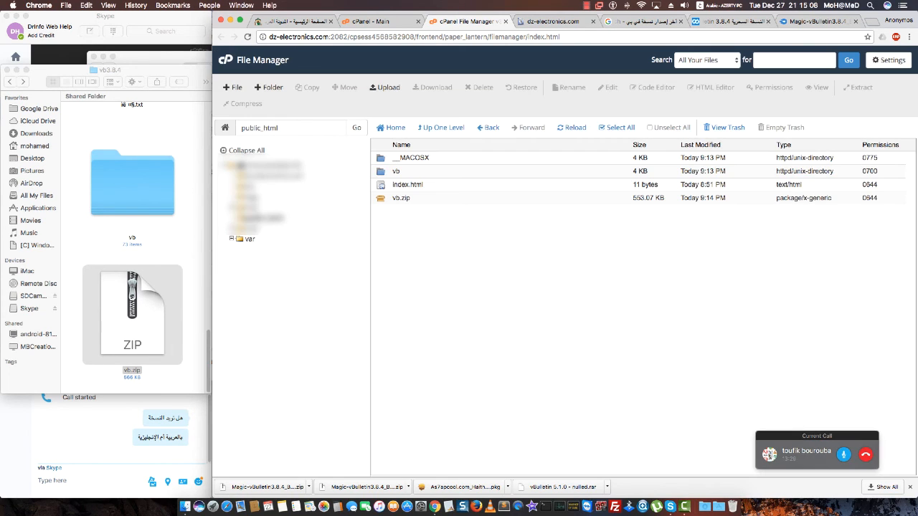
click(719, 359)
Step: Move all files and folders from public_html/vb to /public_html and return to the public_html listing
click(381, 172)
double_click(381, 171)
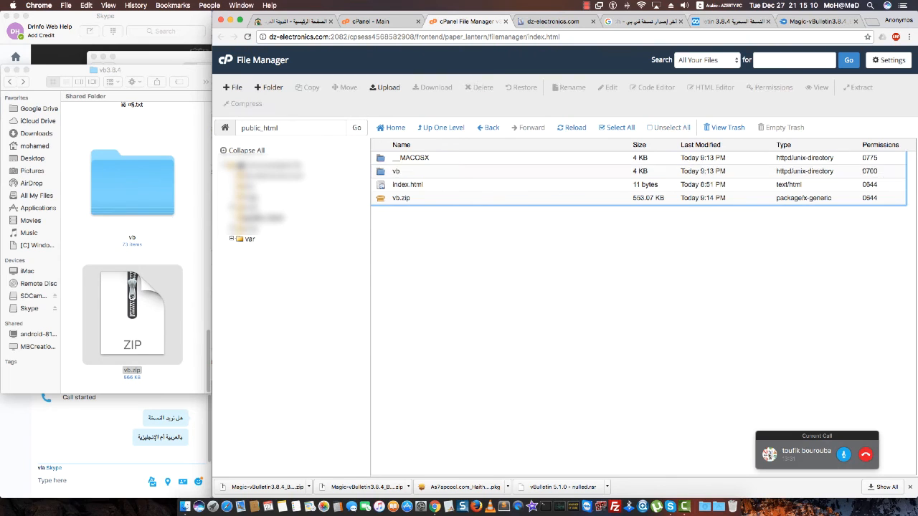
click(403, 251)
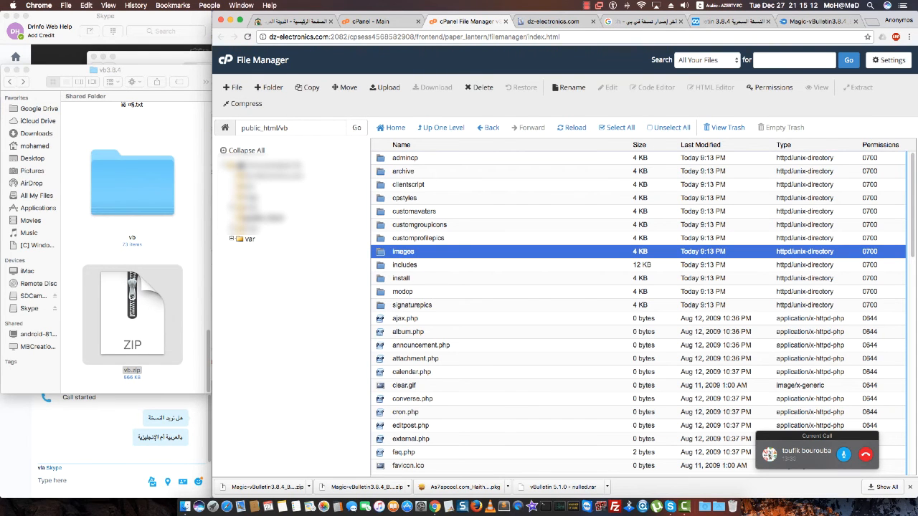
key(super+a)
click(418, 238)
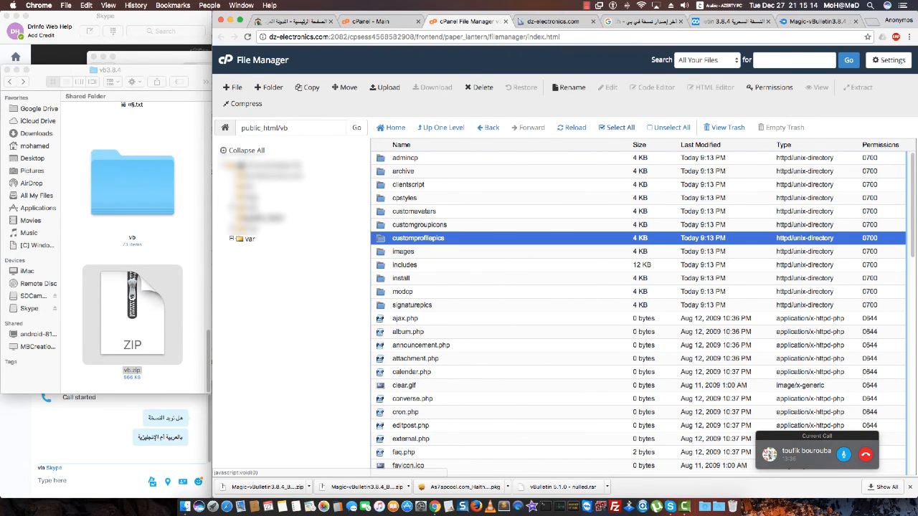
click(617, 127)
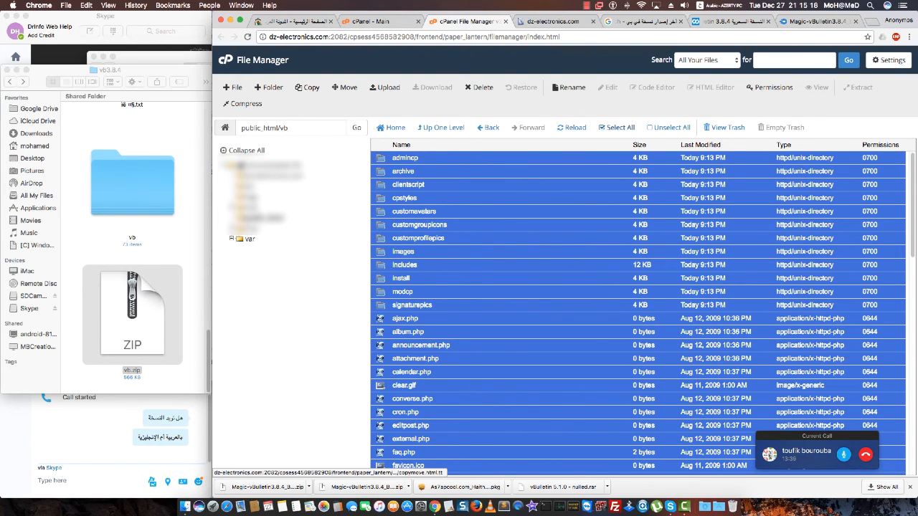
click(345, 87)
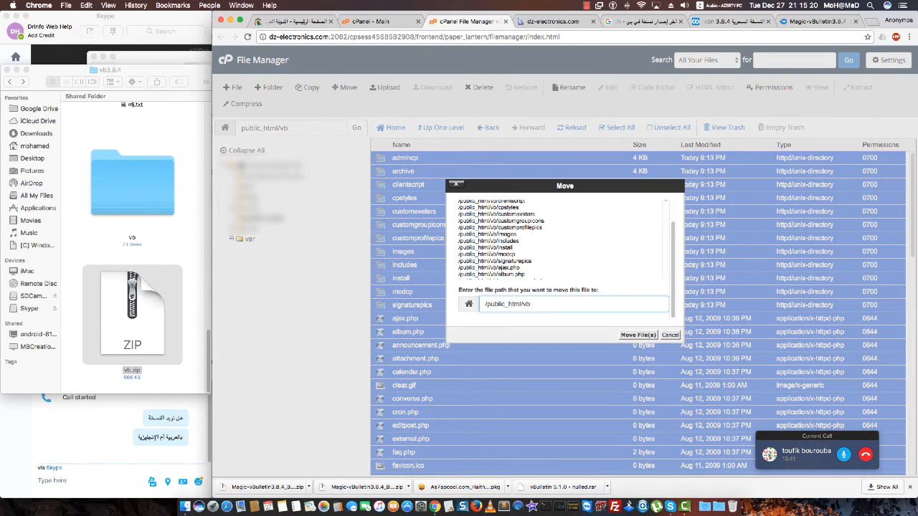
key(BackSpace)
key(BackSpace)
key(Return)
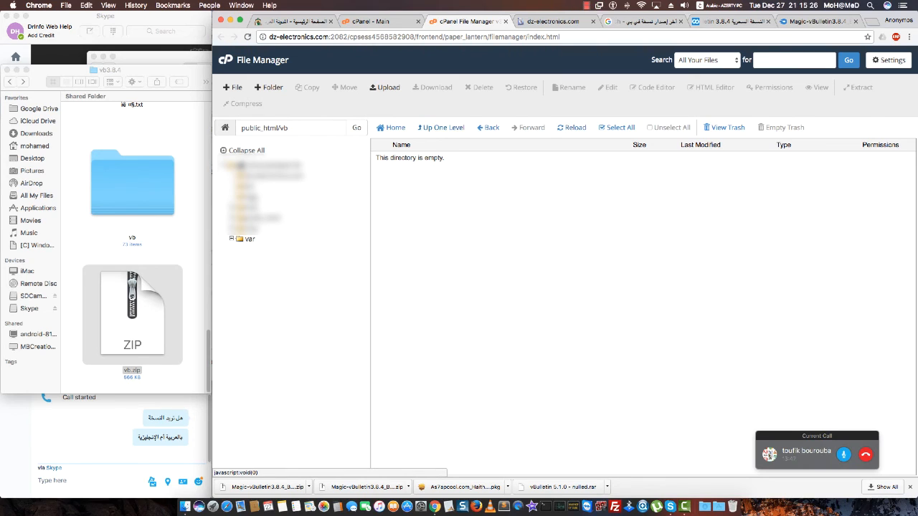
click(442, 128)
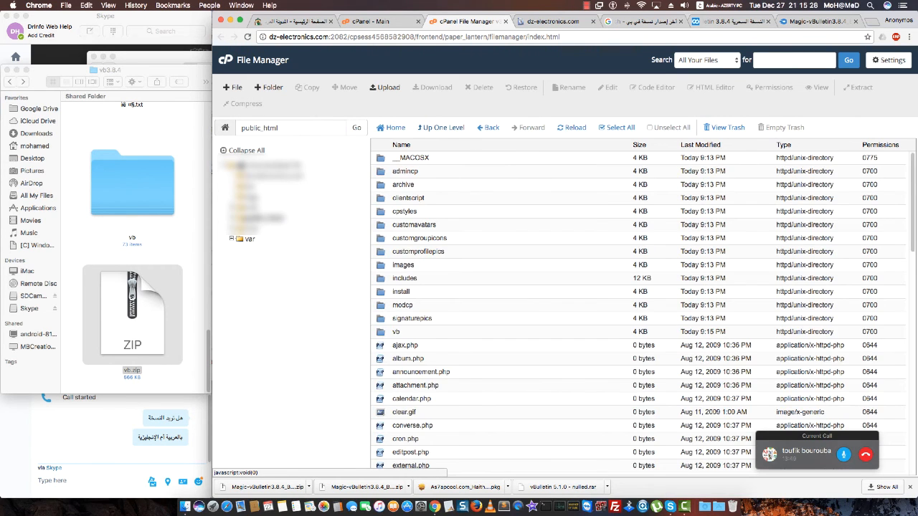
Step: Rename vb.zip in public_html to backup-for-later.zip
scroll(639, 316, down, 15)
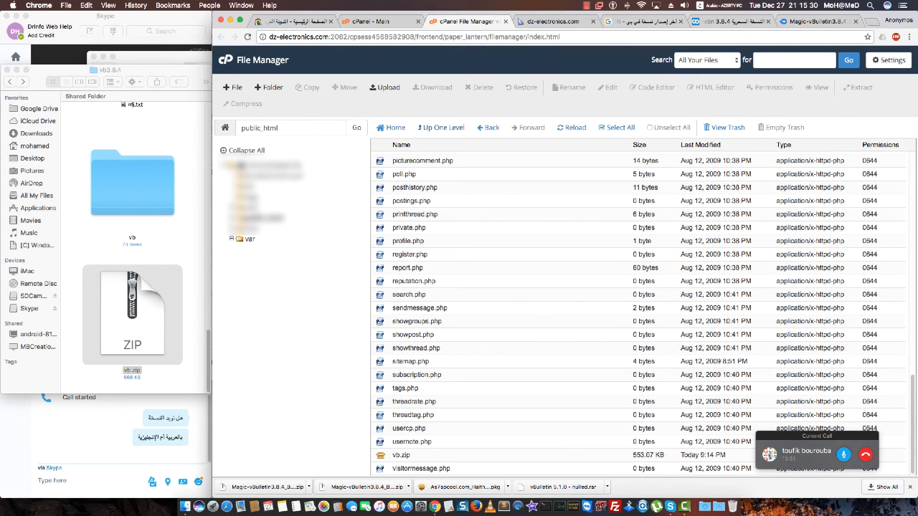
click(478, 455)
right_click(478, 456)
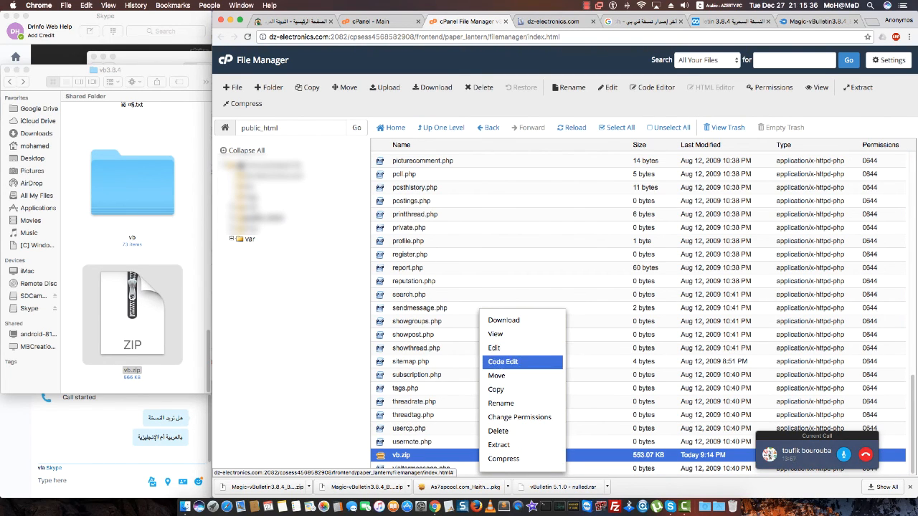
click(502, 403)
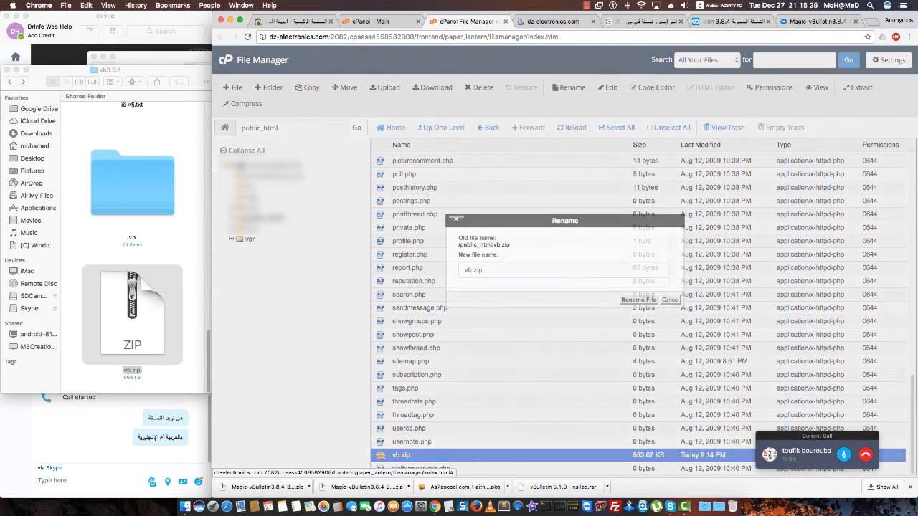
double_click(469, 271)
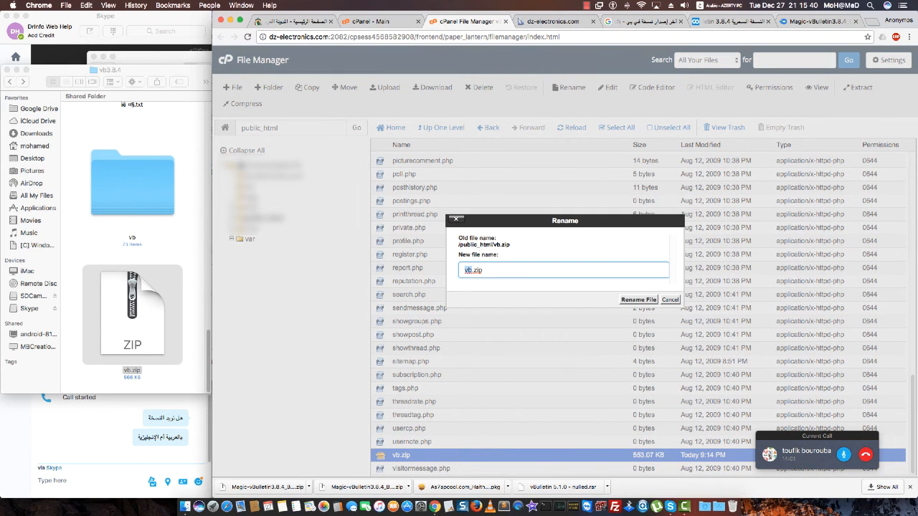
key(BackSpace)
key(ctrl+space)
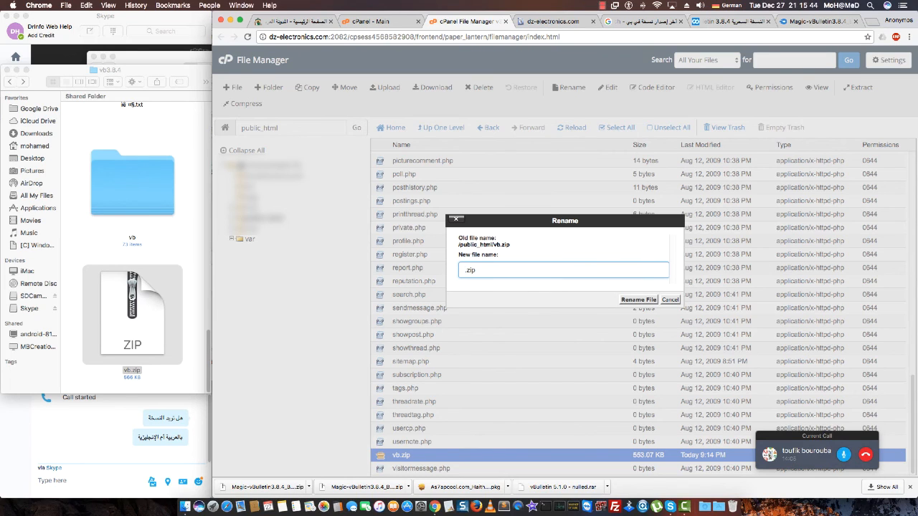
text(backup-for-later)
key(Return)
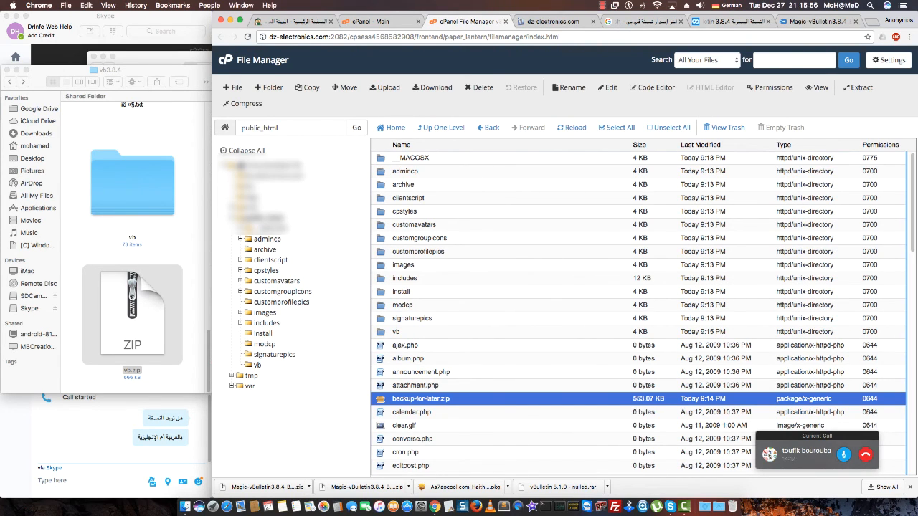
click(421, 399)
right_click(462, 398)
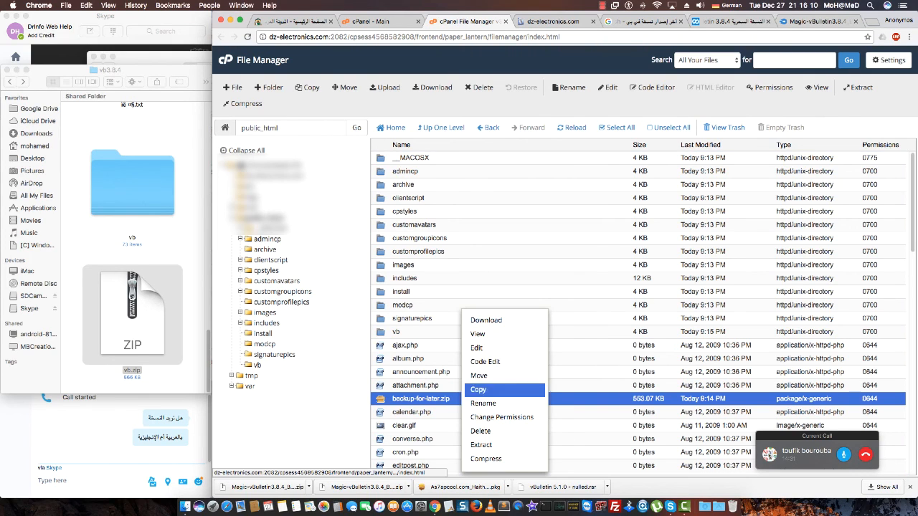
right_click(455, 399)
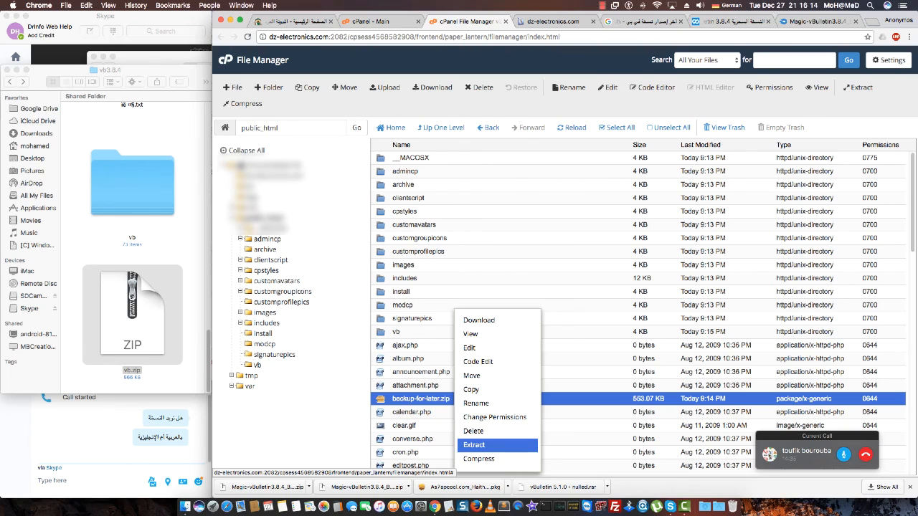
click(322, 430)
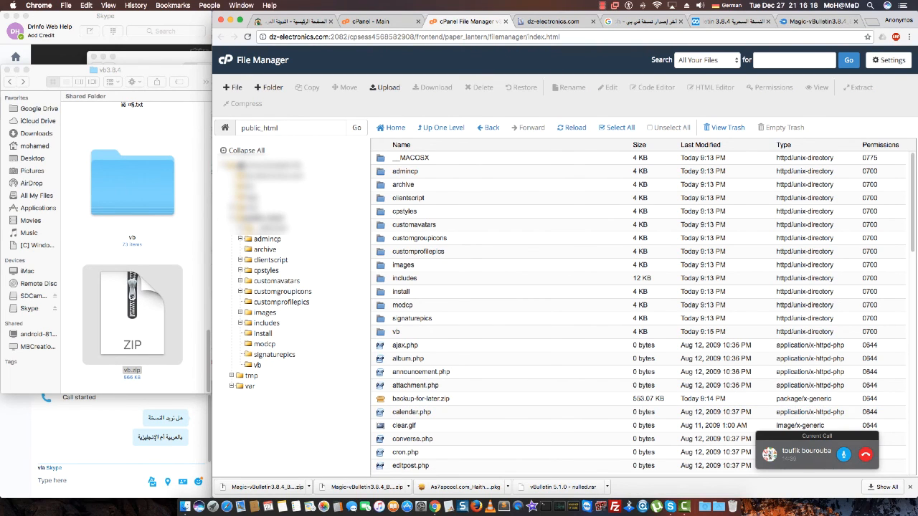
Step: Check the contents of config.php in public_html/includes in the editor, close it, and look over the folder's other files
click(404, 279)
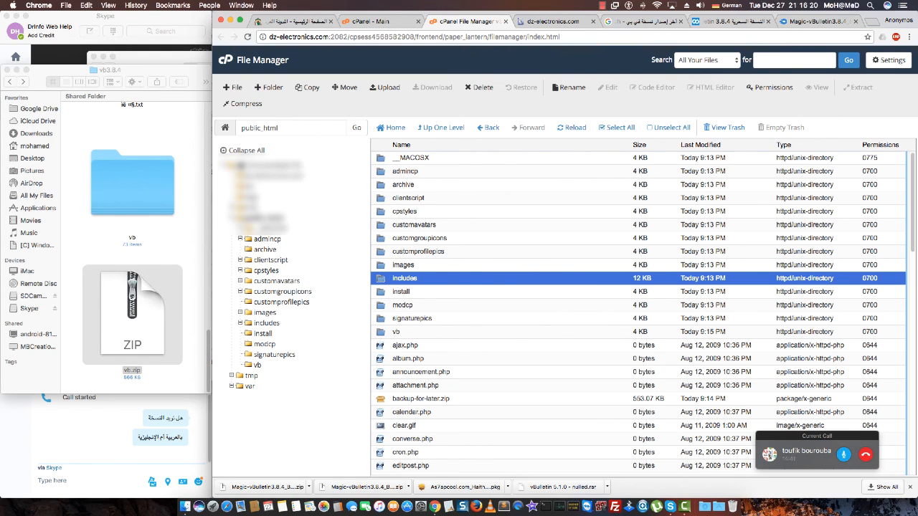
double_click(405, 279)
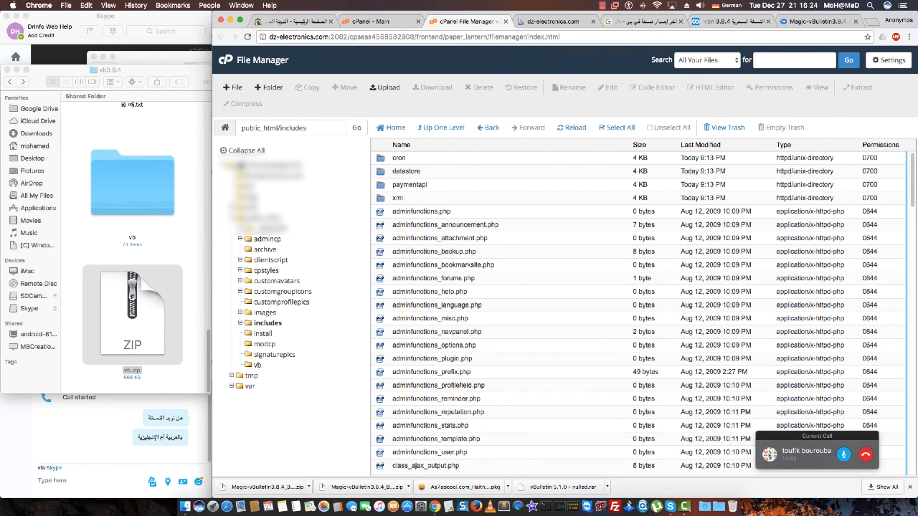
scroll(638, 313, down, 15)
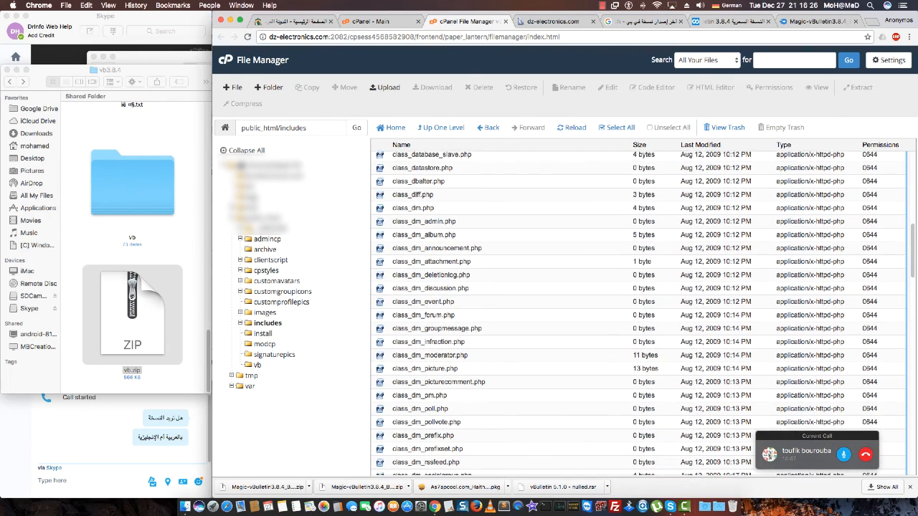
scroll(638, 313, down, 5)
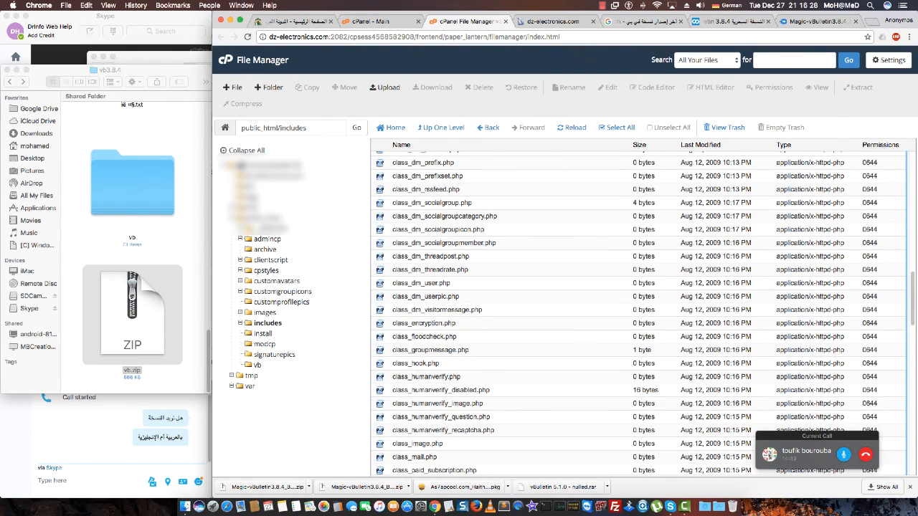
scroll(639, 313, down, 7)
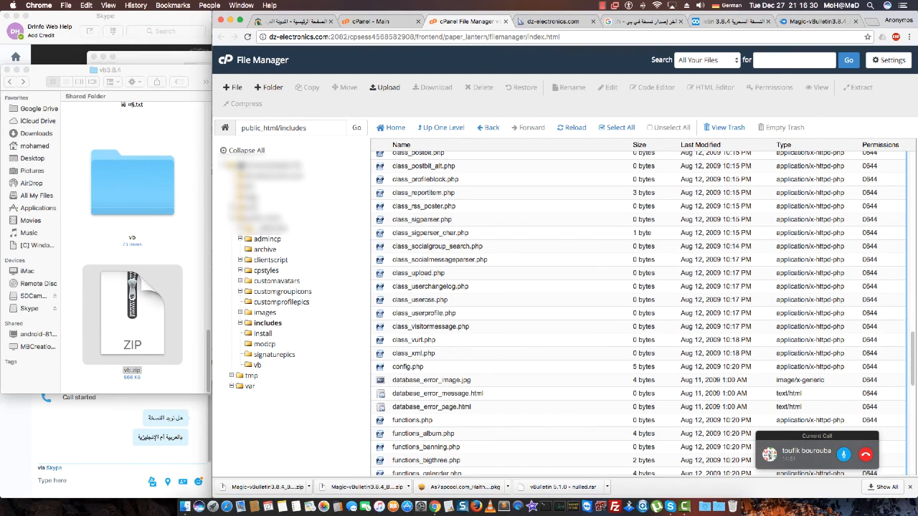
click(381, 367)
right_click(495, 367)
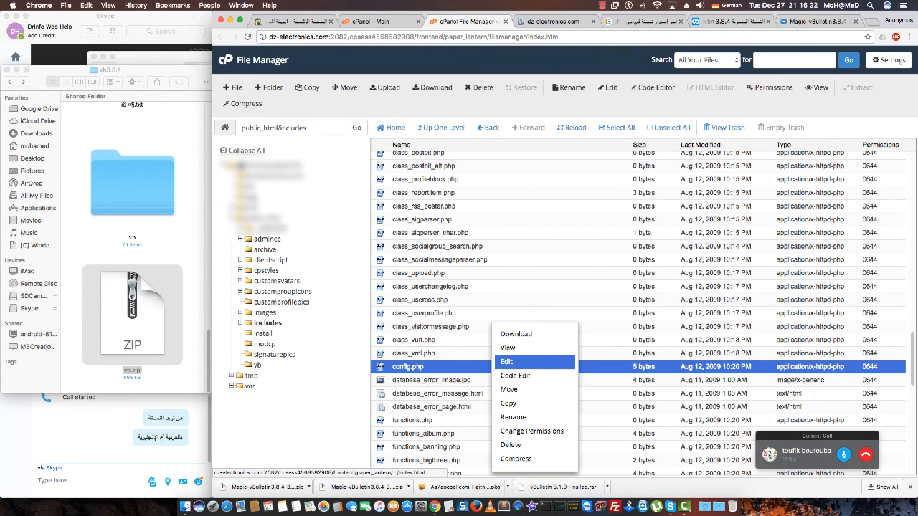
click(506, 363)
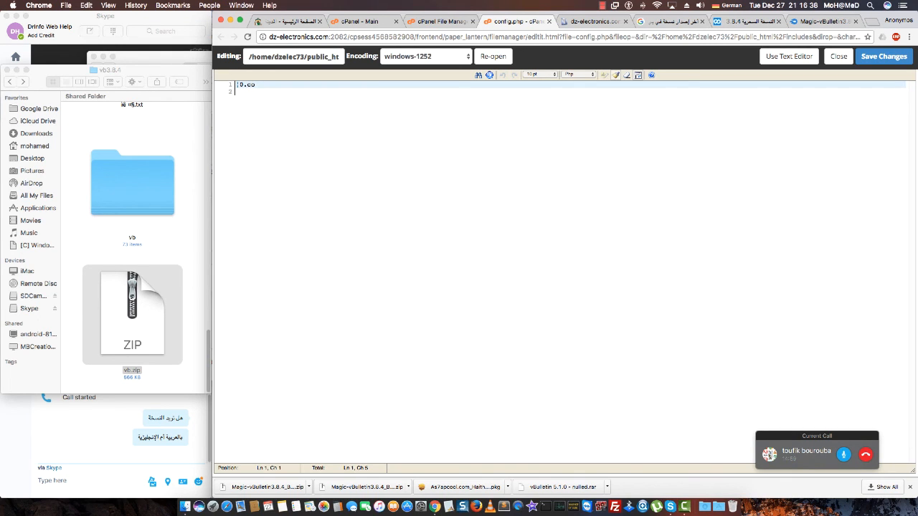
click(839, 56)
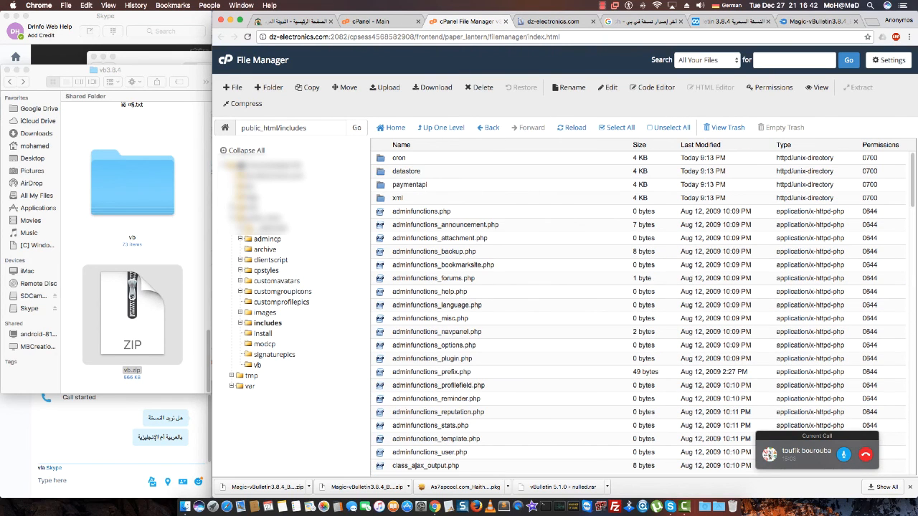
scroll(638, 313, down, 15)
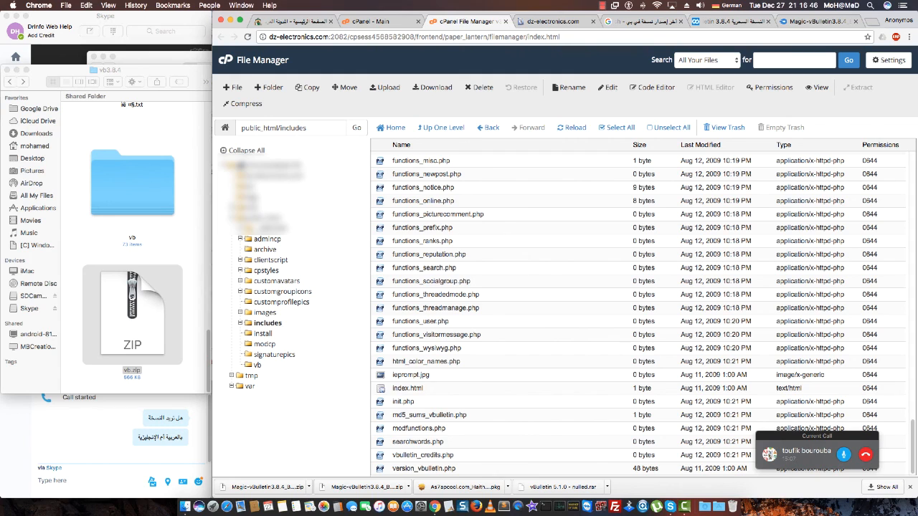
scroll(638, 312, up, 10)
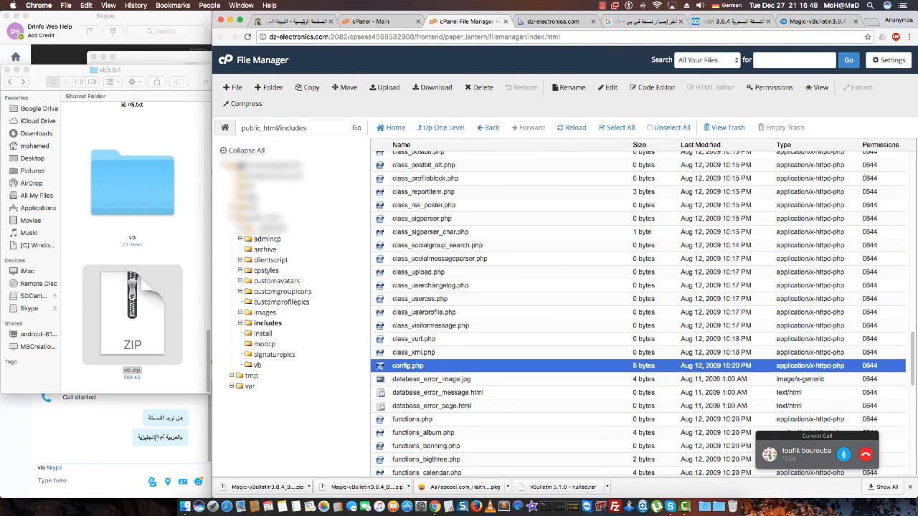
scroll(639, 313, up, 10)
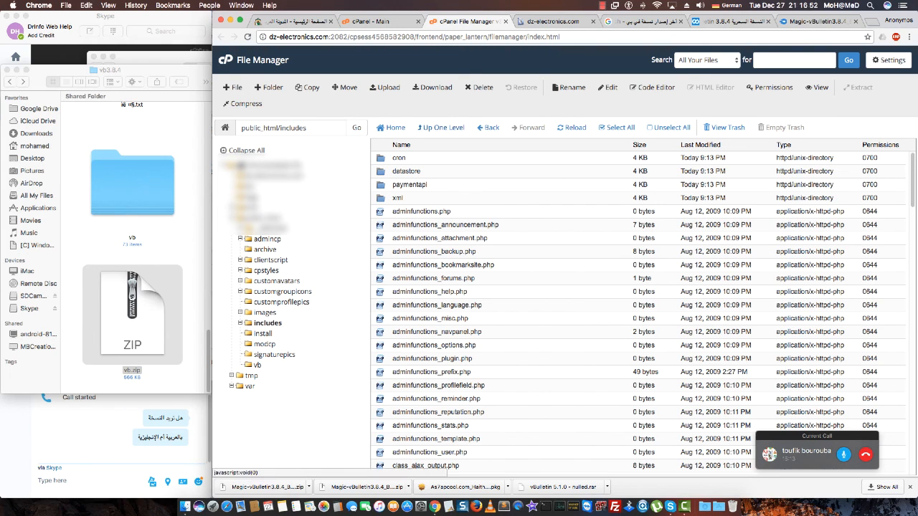
Step: Examine the names and sizes of the files in public_html/install and in public_html itself
click(443, 127)
scroll(638, 313, down, 2)
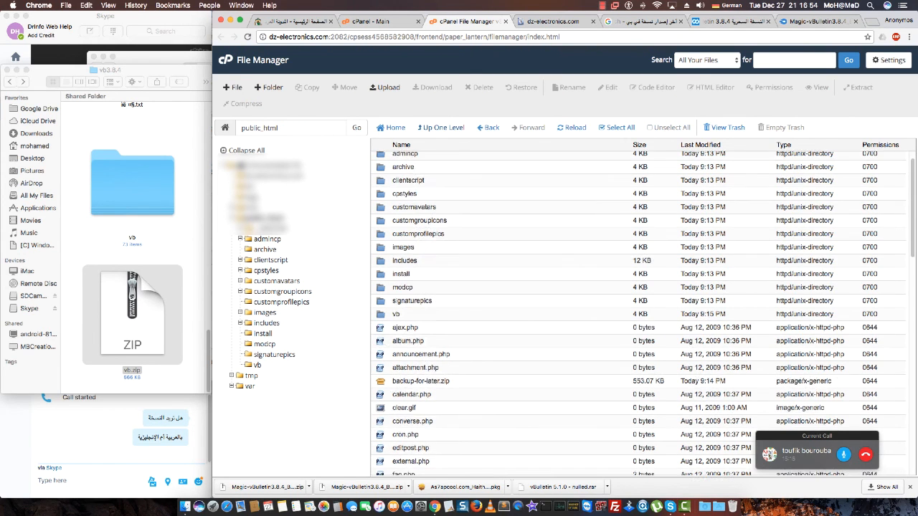
double_click(401, 271)
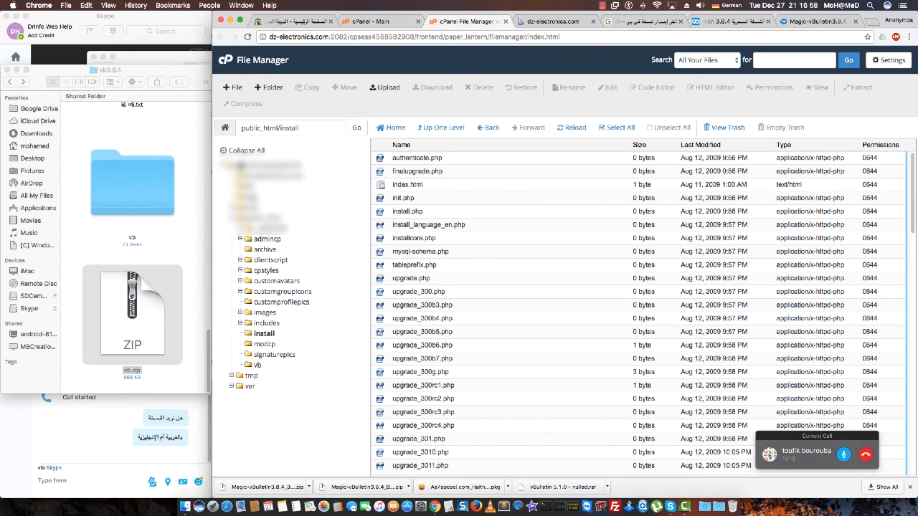
scroll(638, 312, down, 10)
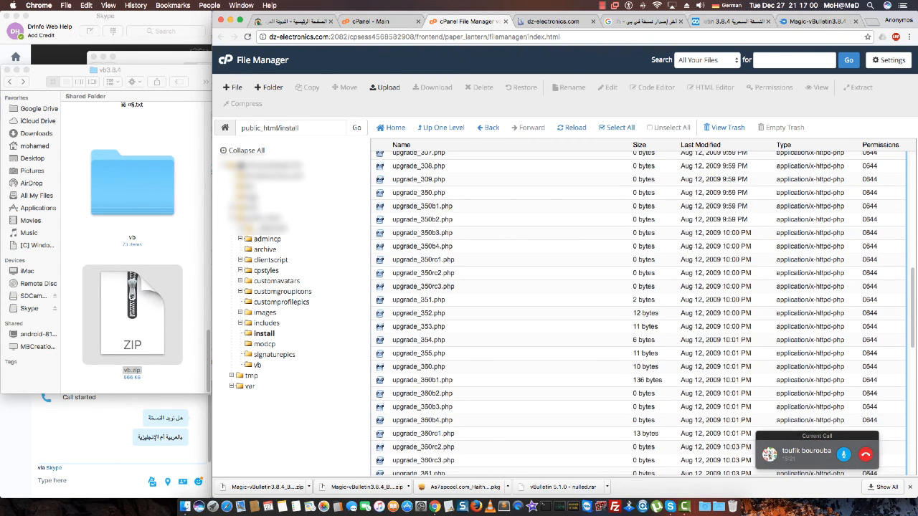
scroll(639, 313, down, 10)
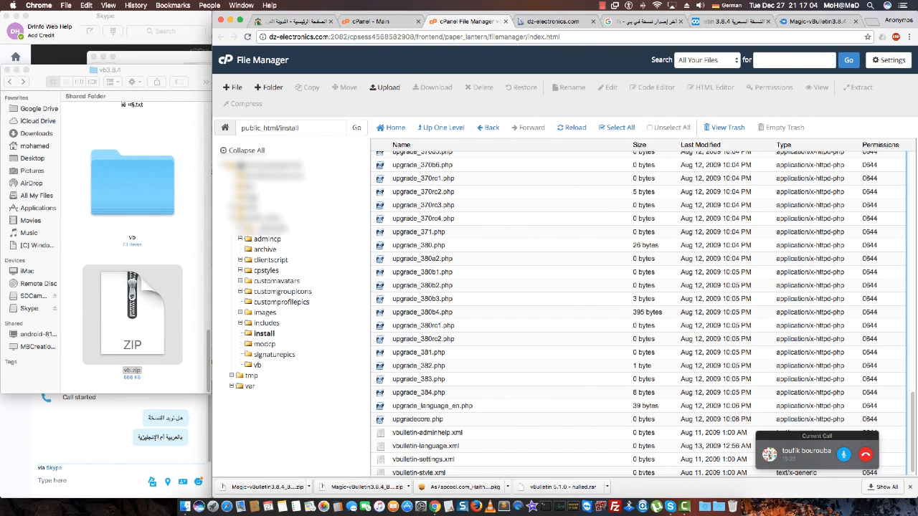
scroll(639, 313, up, 20)
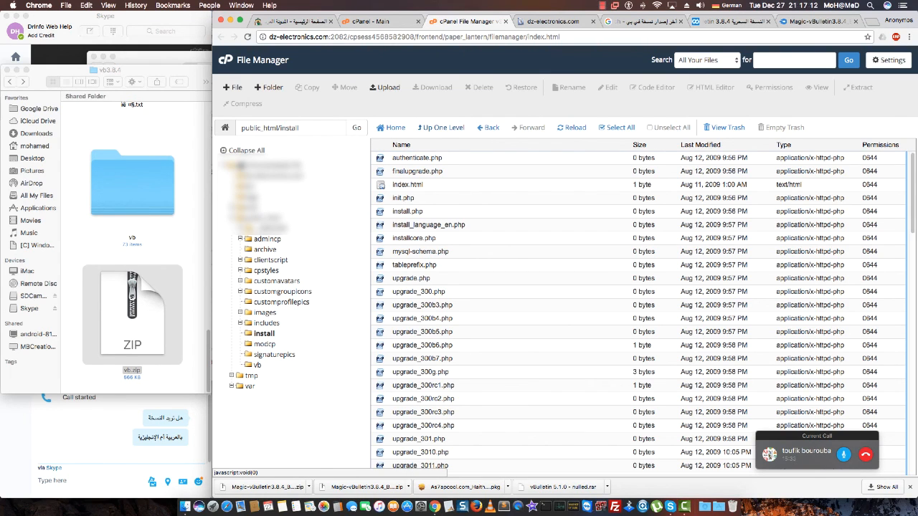
click(442, 128)
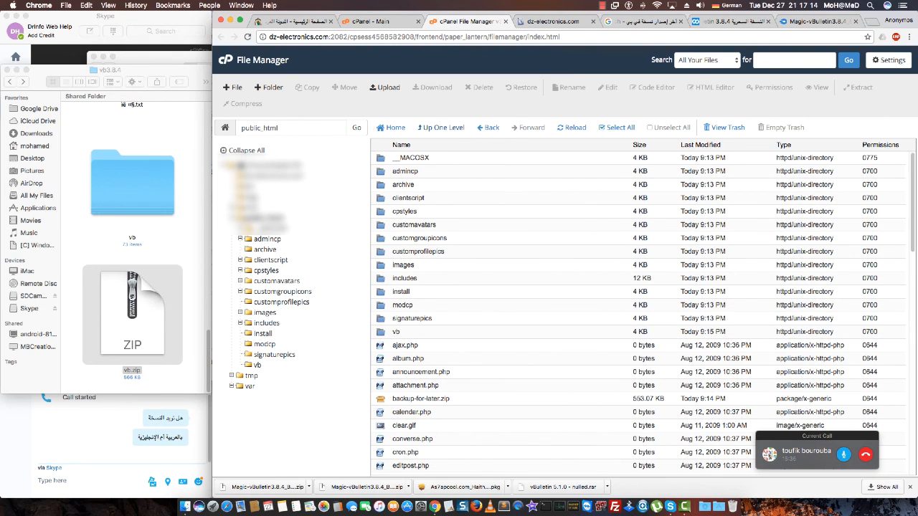
scroll(638, 314, down, 5)
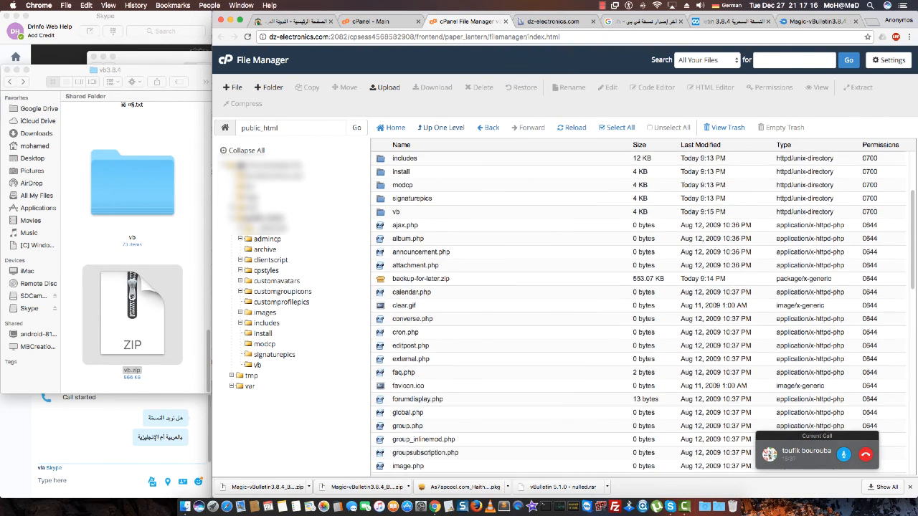
scroll(639, 313, down, 4)
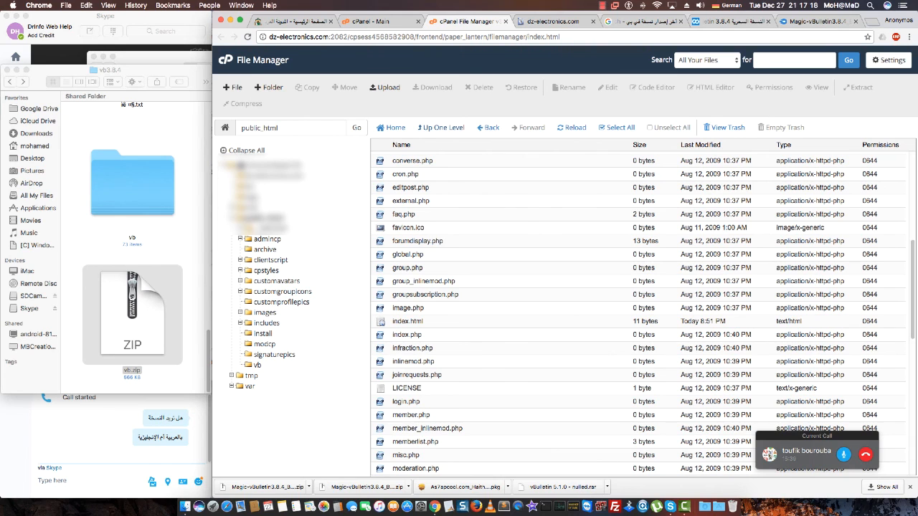
Step: Search all files of the hosting account for "Config" twice, closing the search results each time
scroll(638, 314, up, 9)
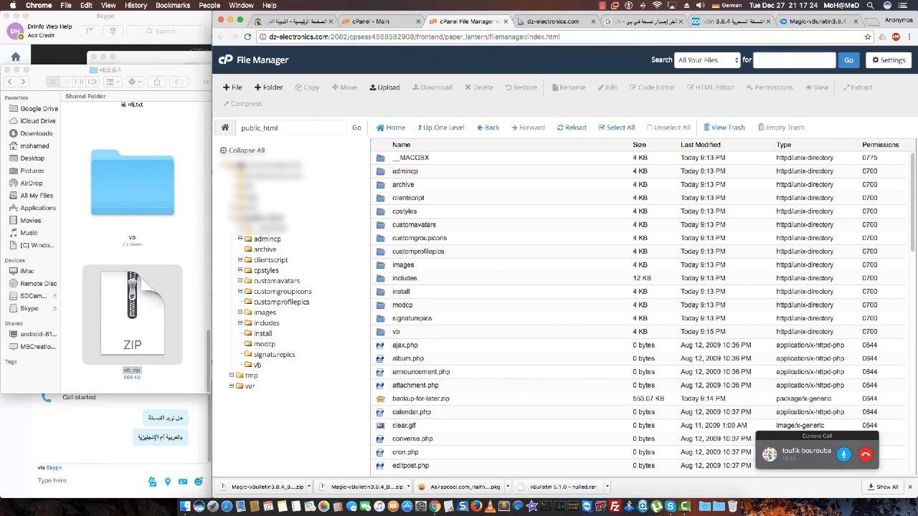
text(Config)
key(Return)
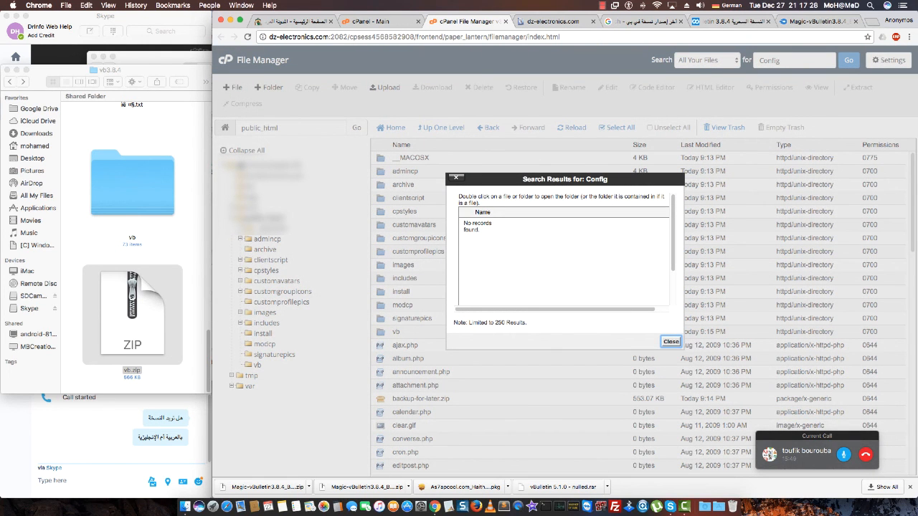
click(671, 342)
click(706, 60)
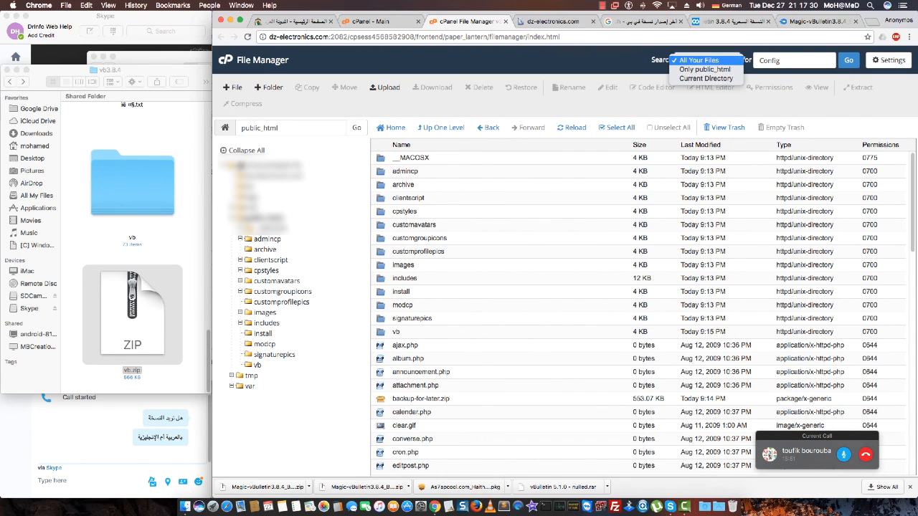
click(699, 60)
click(849, 60)
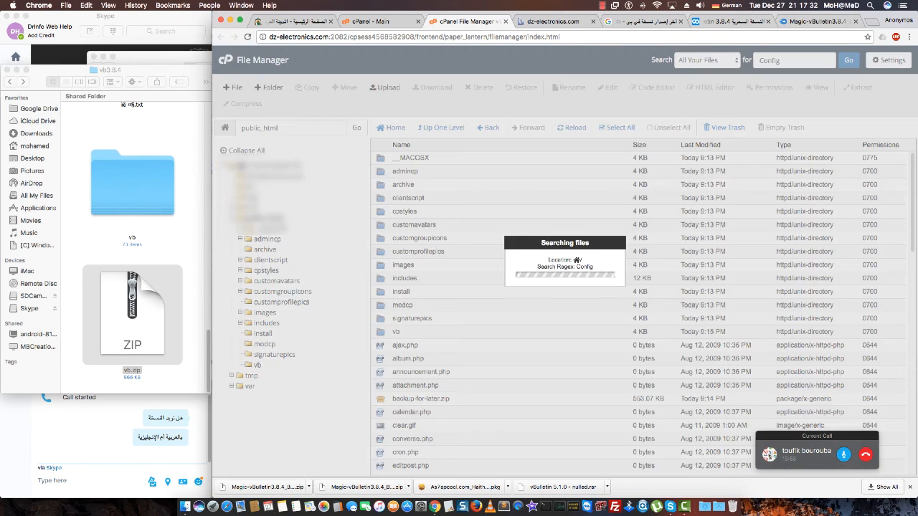
click(671, 394)
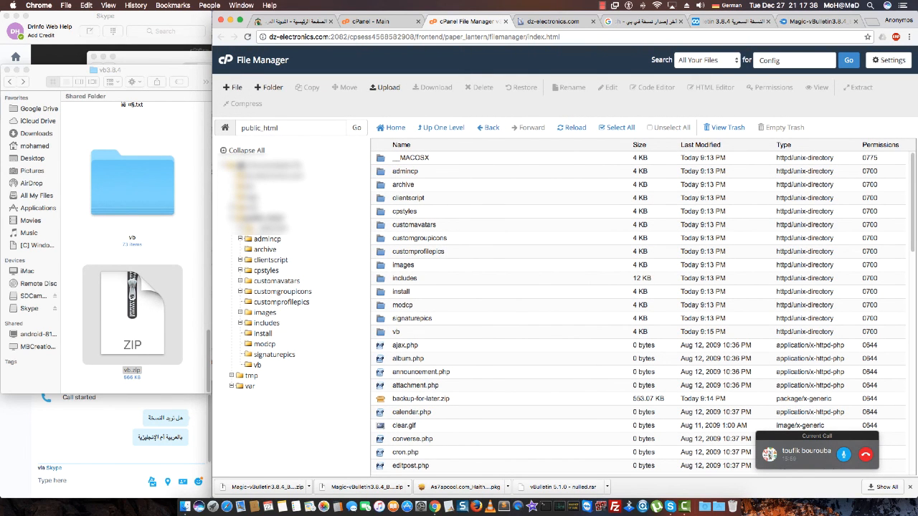
click(405, 172)
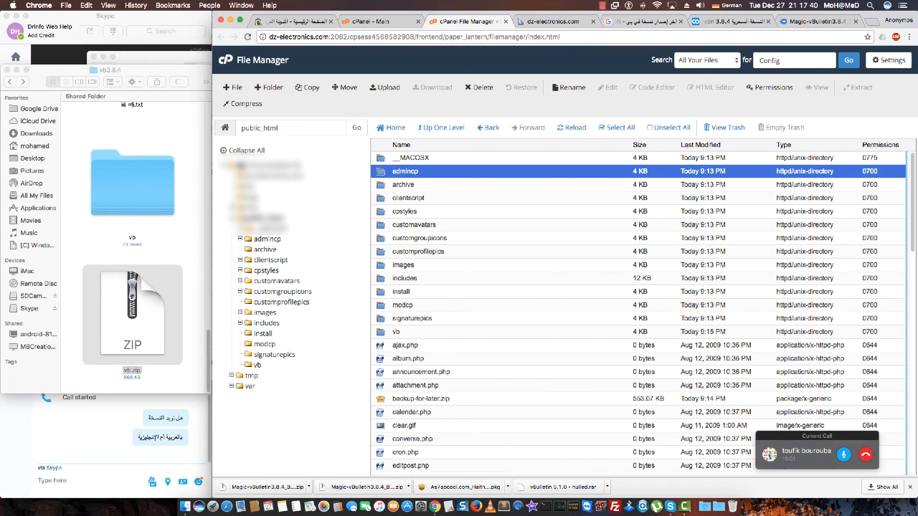
click(403, 305)
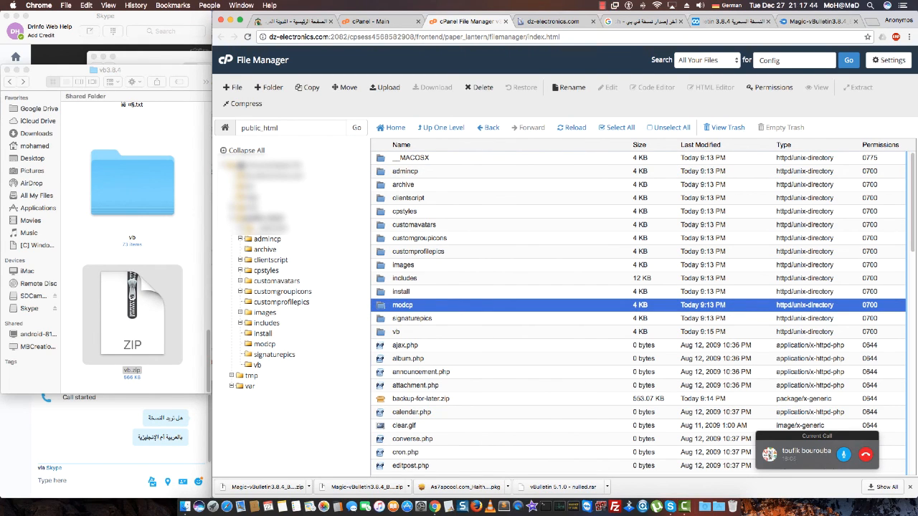
click(404, 278)
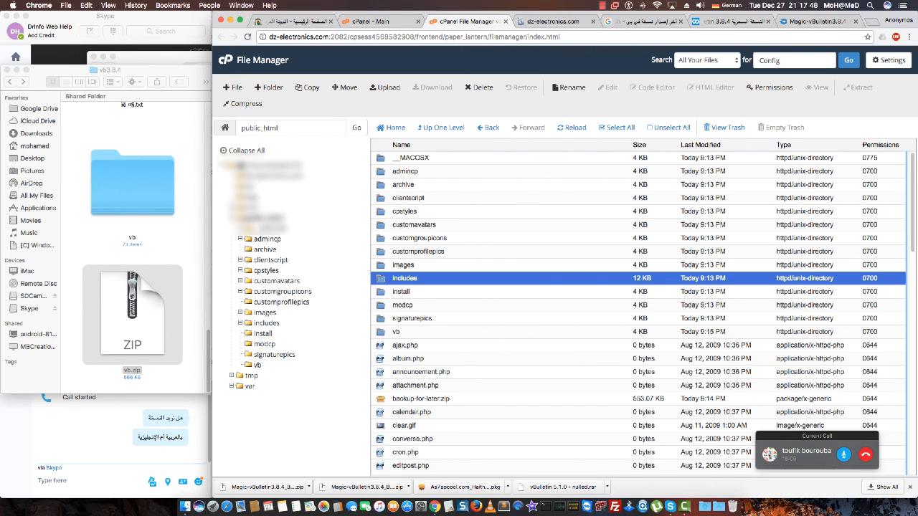
click(603, 6)
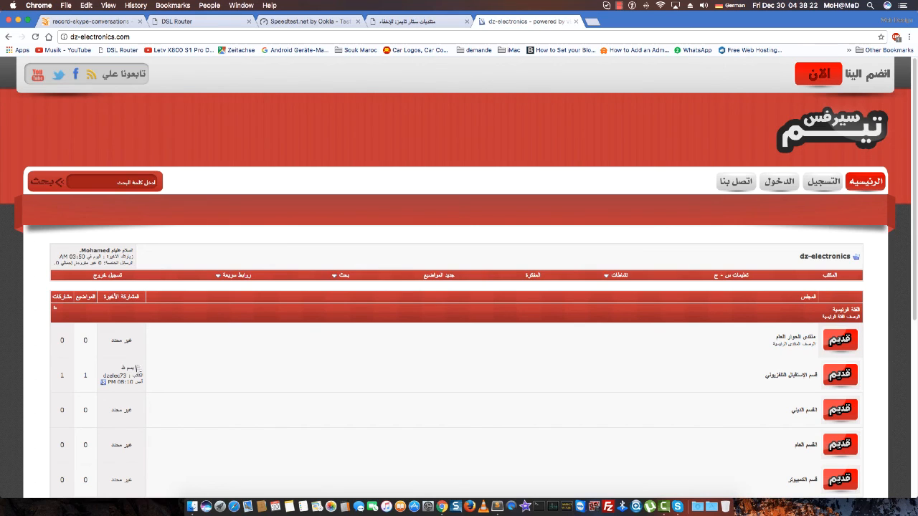
Step: Look over the installed forum's home page on dz-electronics.com, including its title, footer version line and member greeting
scroll(459, 287, down, 8)
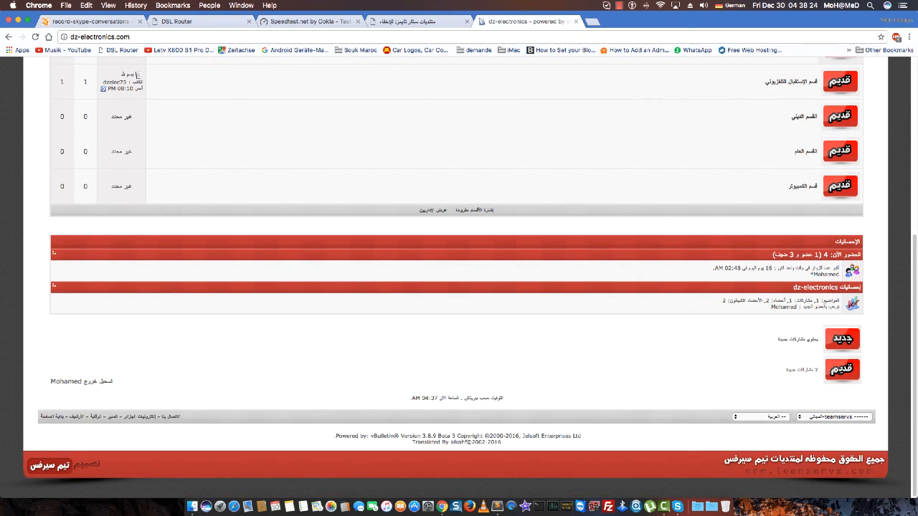
scroll(459, 287, up, 8)
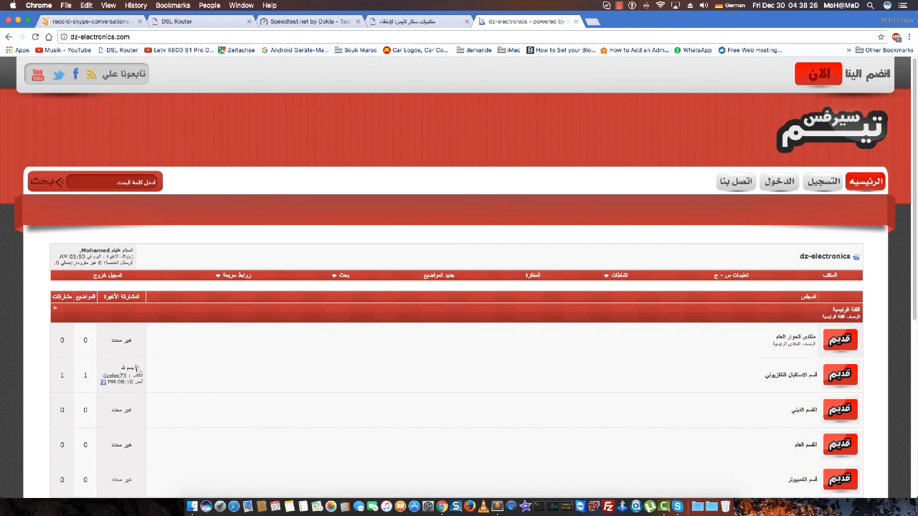
drag(799, 257, 851, 257)
scroll(850, 257, down, 5)
scroll(459, 287, down, 4)
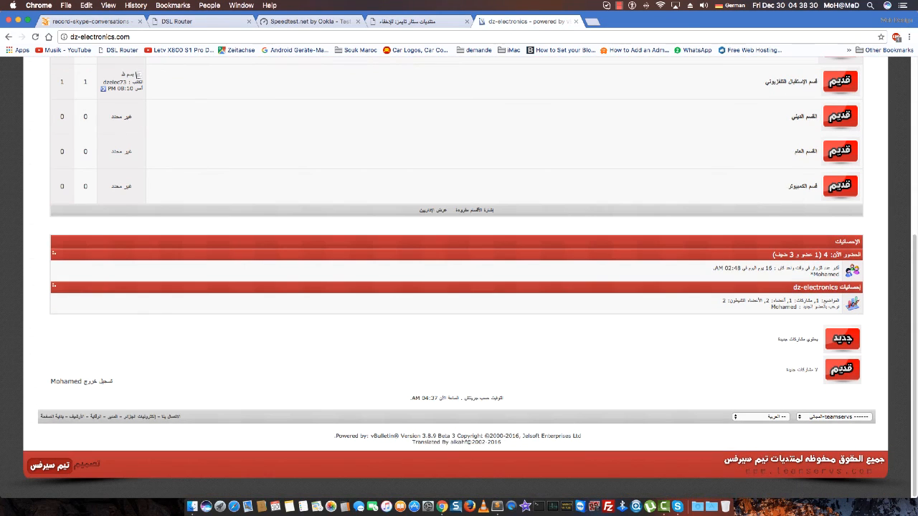
drag(583, 436, 503, 442)
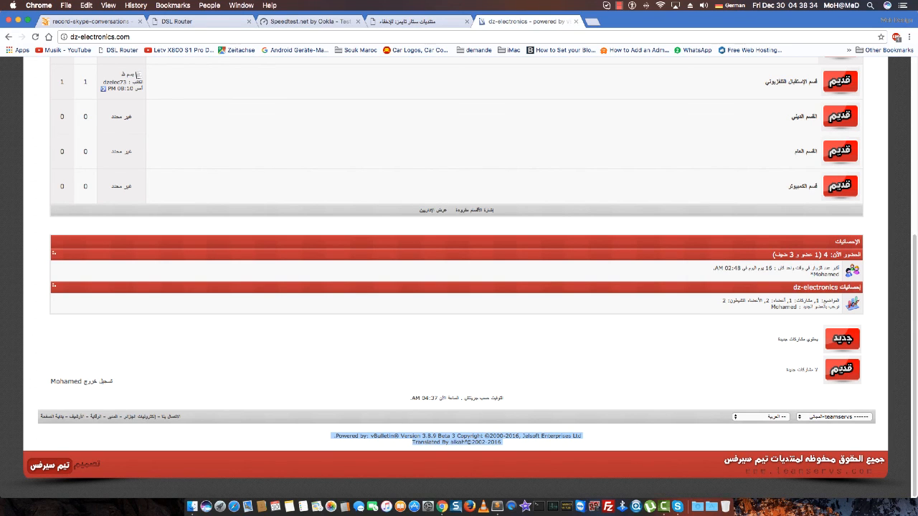
click(507, 442)
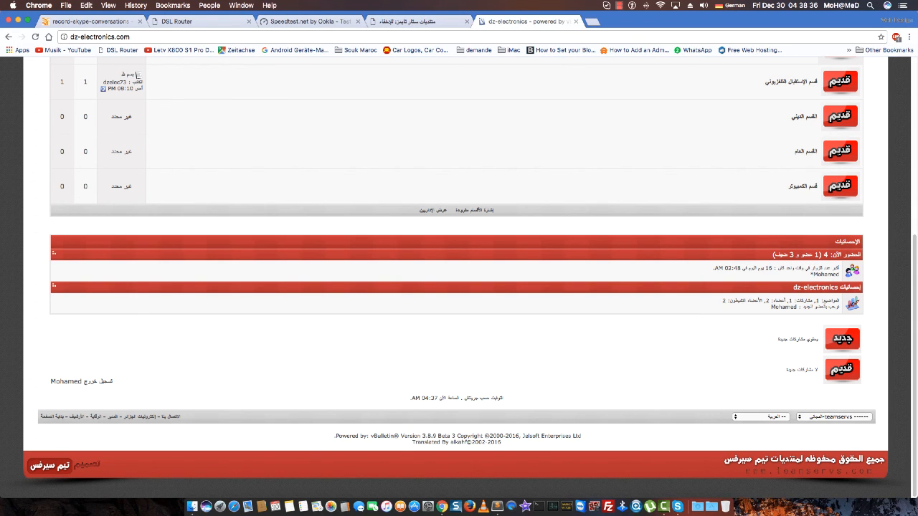
scroll(459, 280, up, 10)
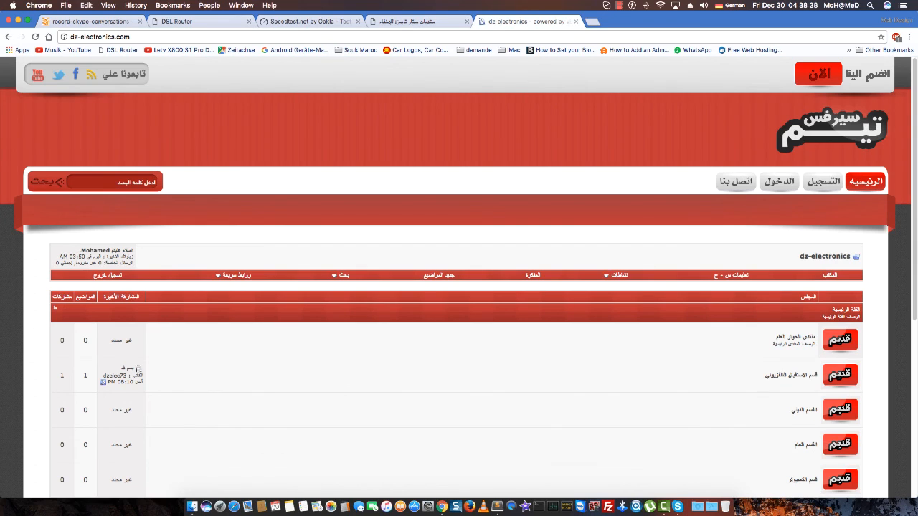
drag(133, 251, 135, 272)
click(135, 272)
Step: Open the forum's contact page (الاتصال بنا) and look over its message form
click(737, 181)
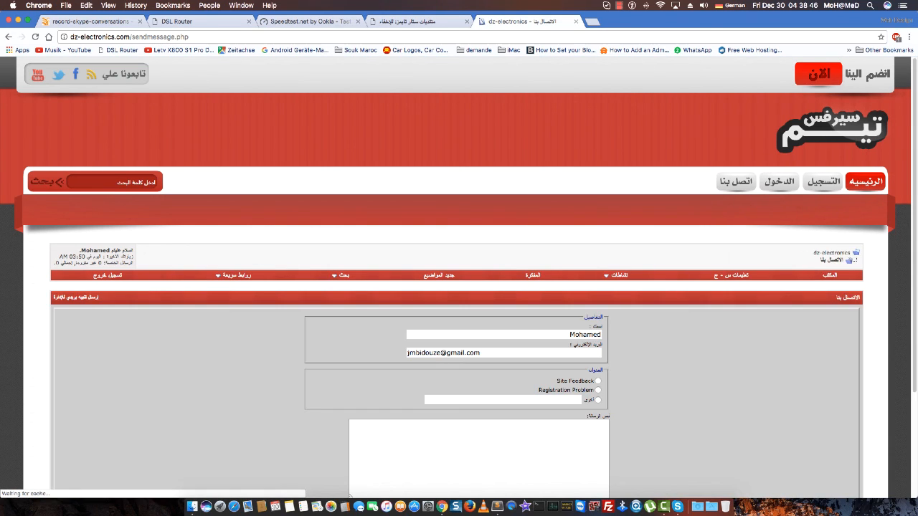
scroll(459, 286, down, 4)
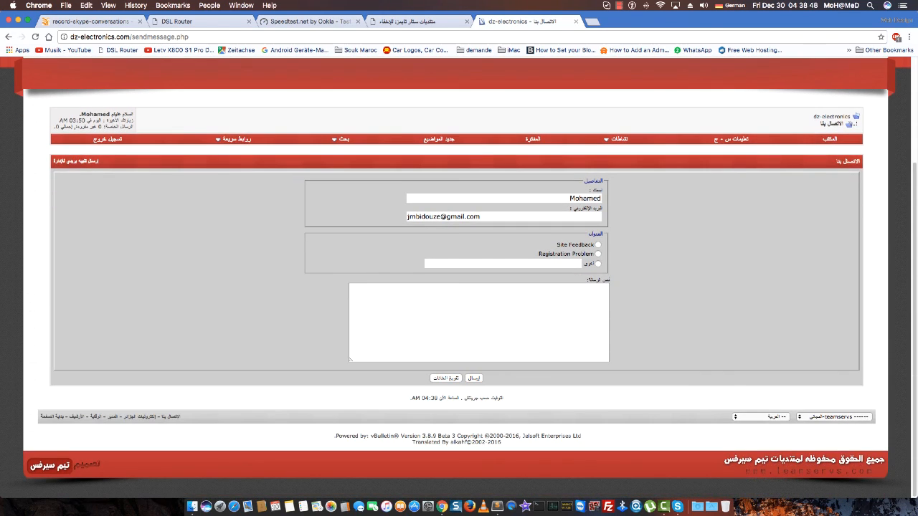